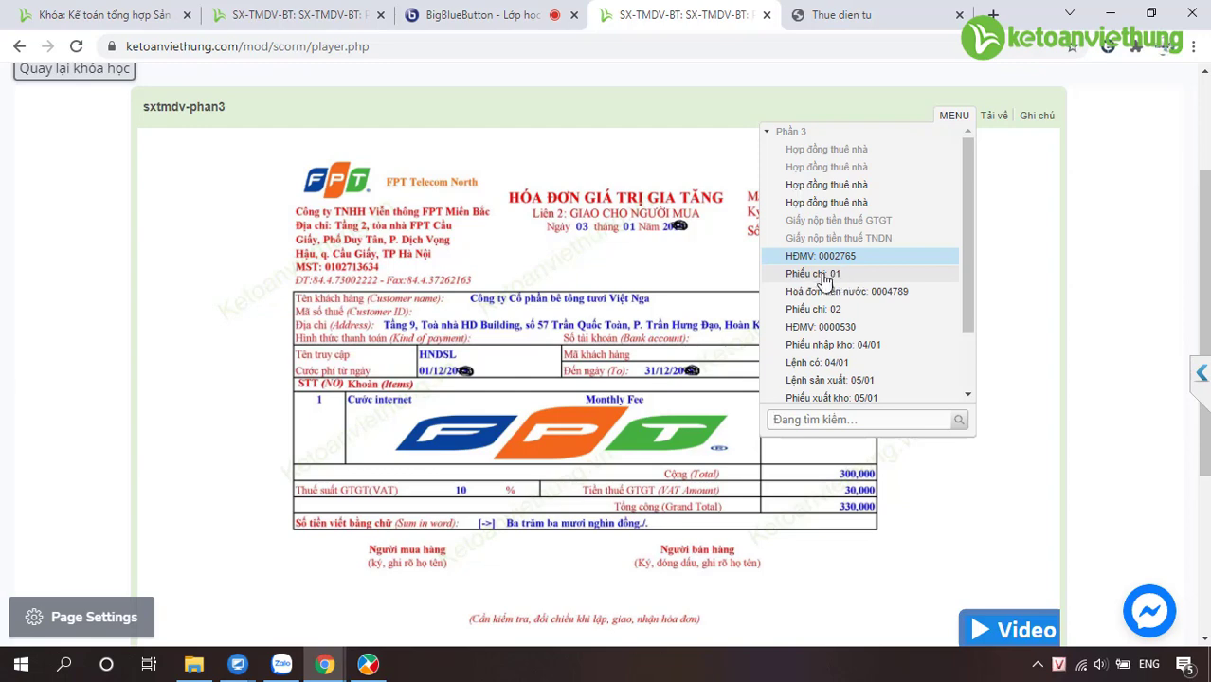
View the cash payment voucher "Phiếu chi: 01" and return to the FPT internet purchase invoice
click(840, 275)
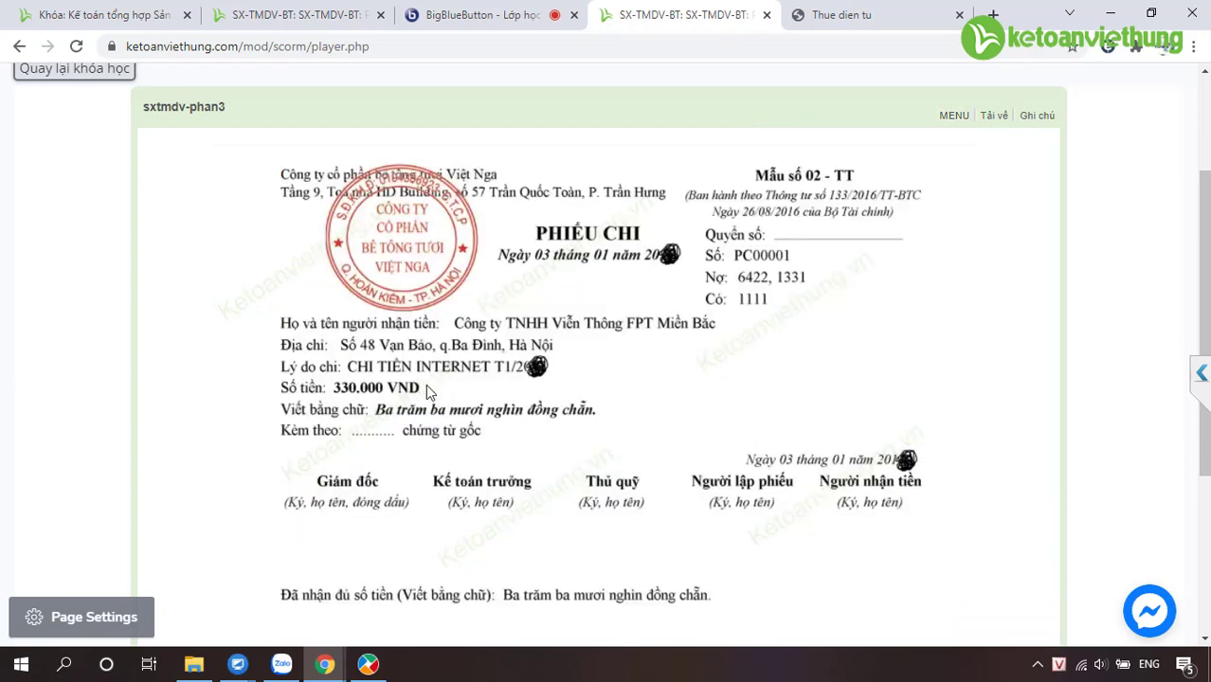
click(946, 119)
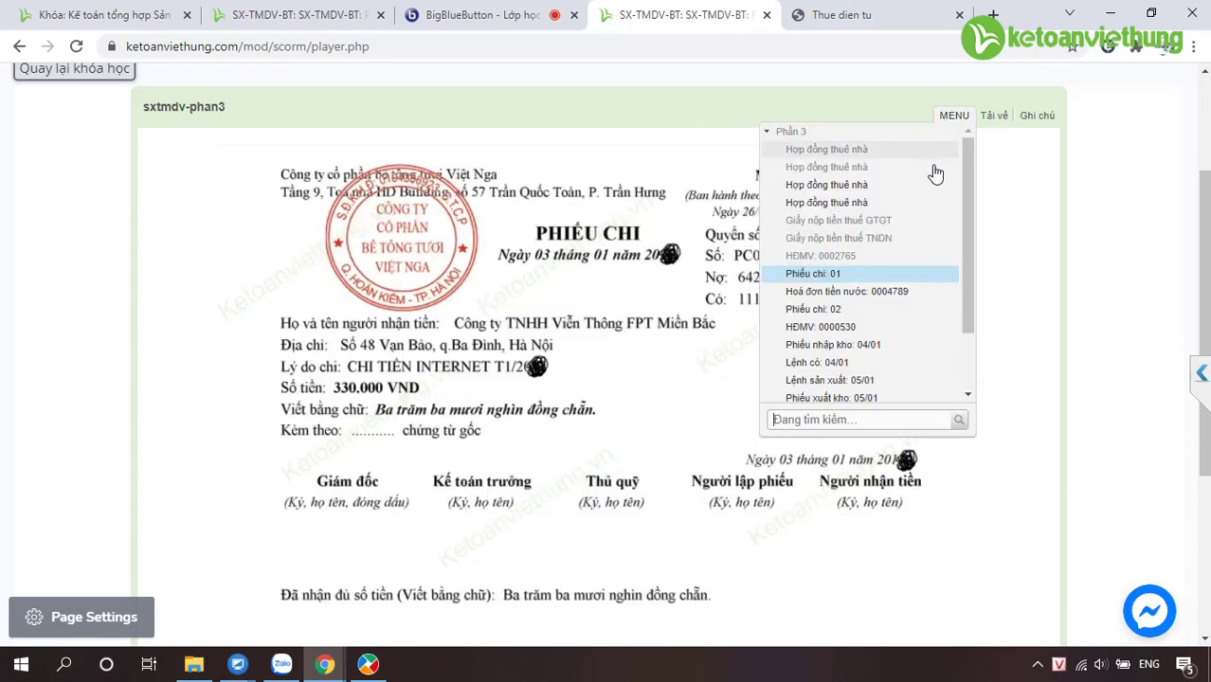
click(833, 254)
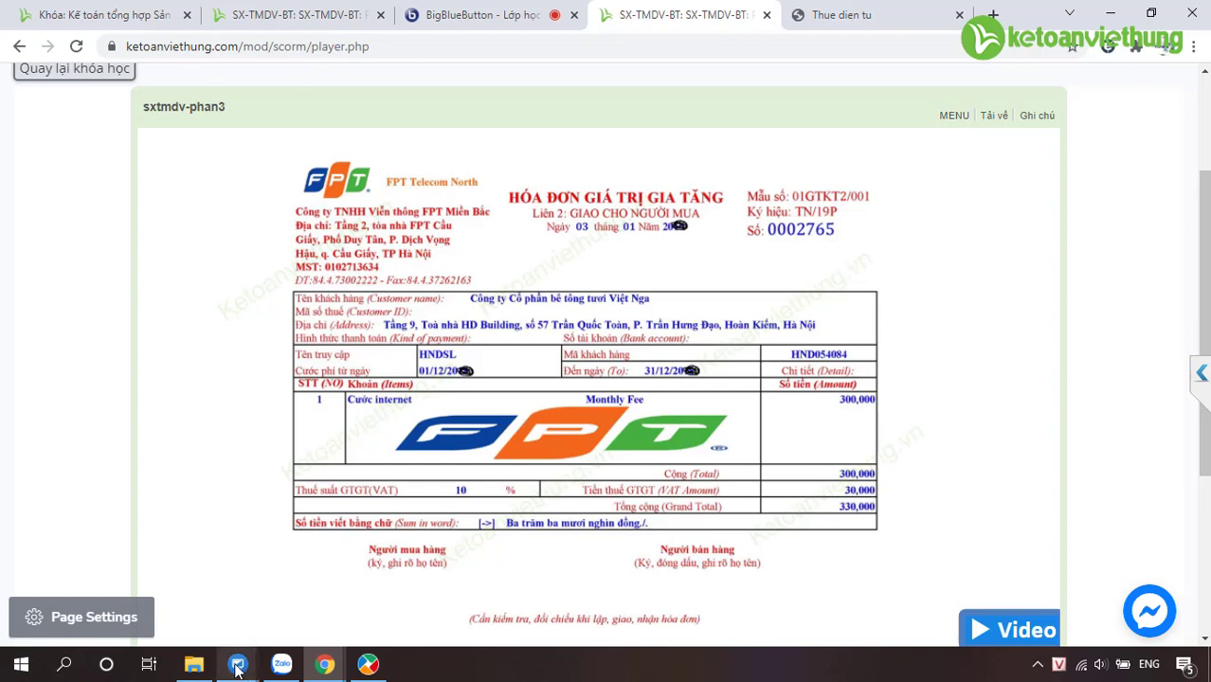
In a blank Excel workbook, enter "dvu viên thông dùng cho văn phòng" in A1 and "TK sdung" in A2
mouse_move(239, 668)
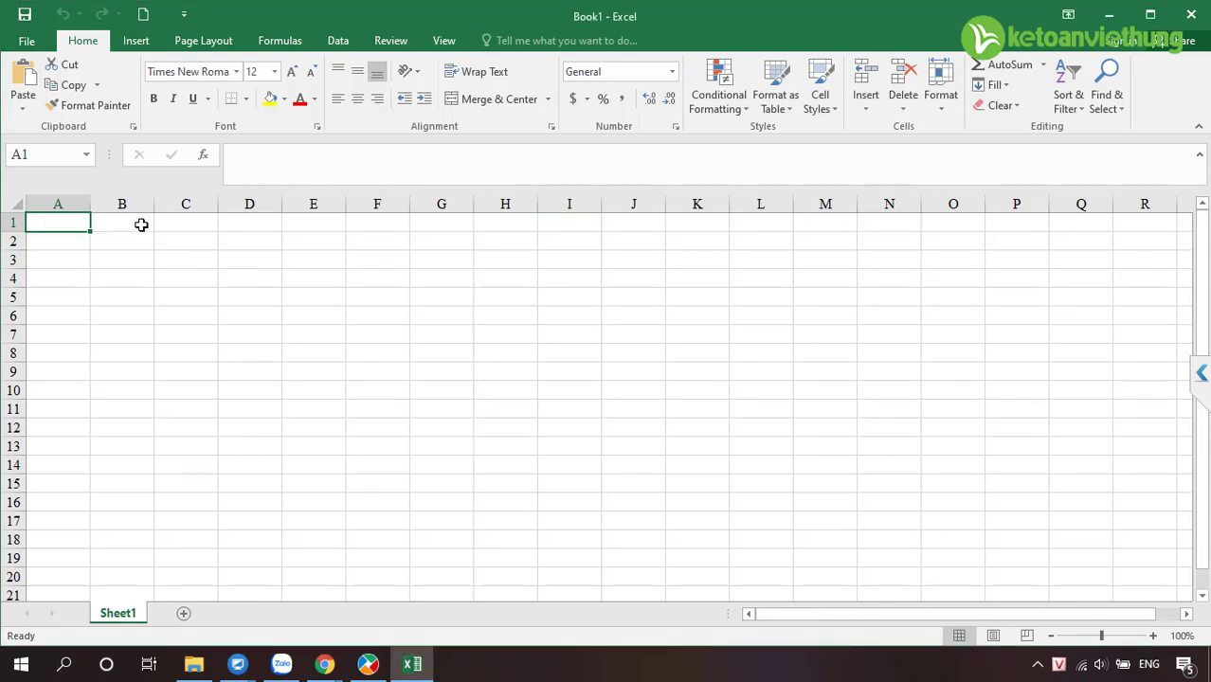
text(dvu viên)
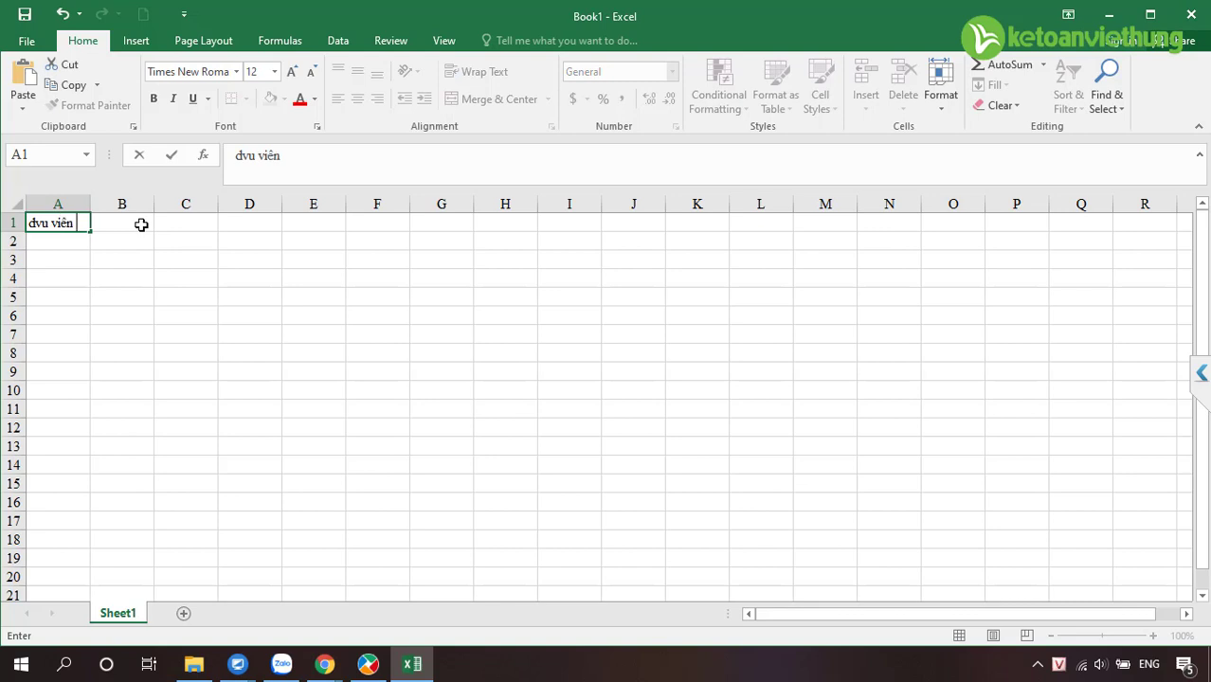
text( thông dùng cho văn phòng)
key(Return)
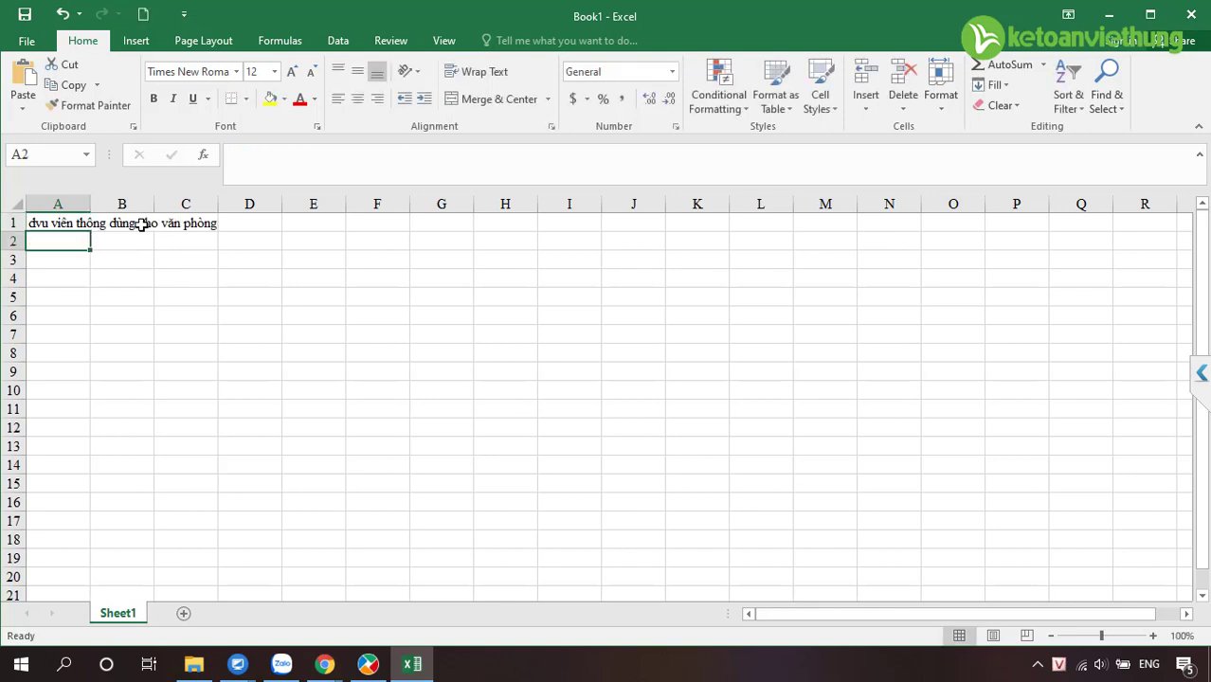
text(TK sdung)
Increase the height of all rows in the sheet and middle-align every cell vertically
click(17, 204)
drag(13, 232, 13, 245)
click(357, 71)
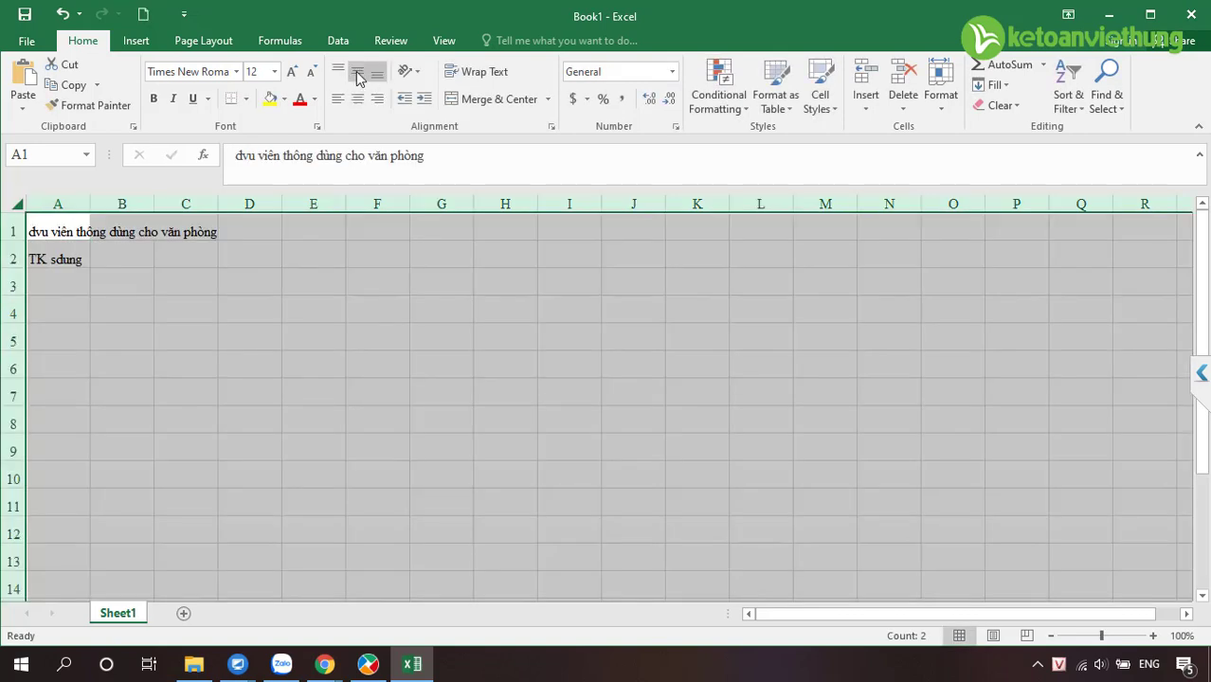
Append "thanh toán ngay tiền mặt, thuế 10%" to the description in cell A1
key(F2)
text(tha)
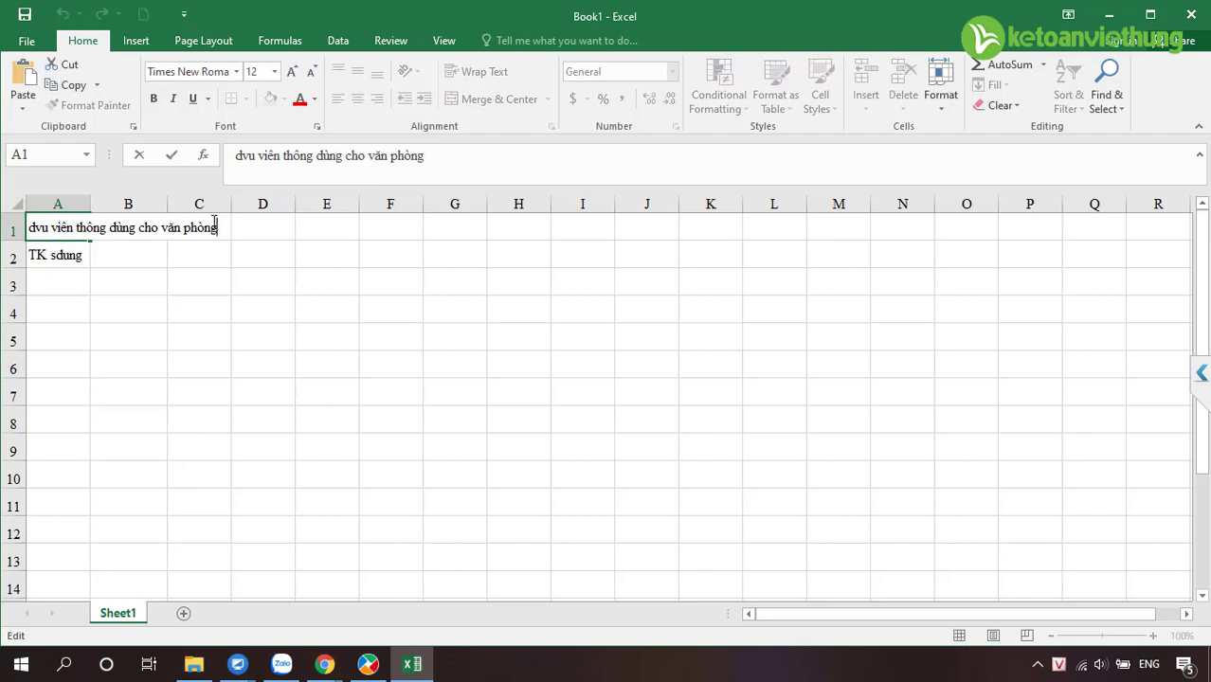
text(nh toán ngay )
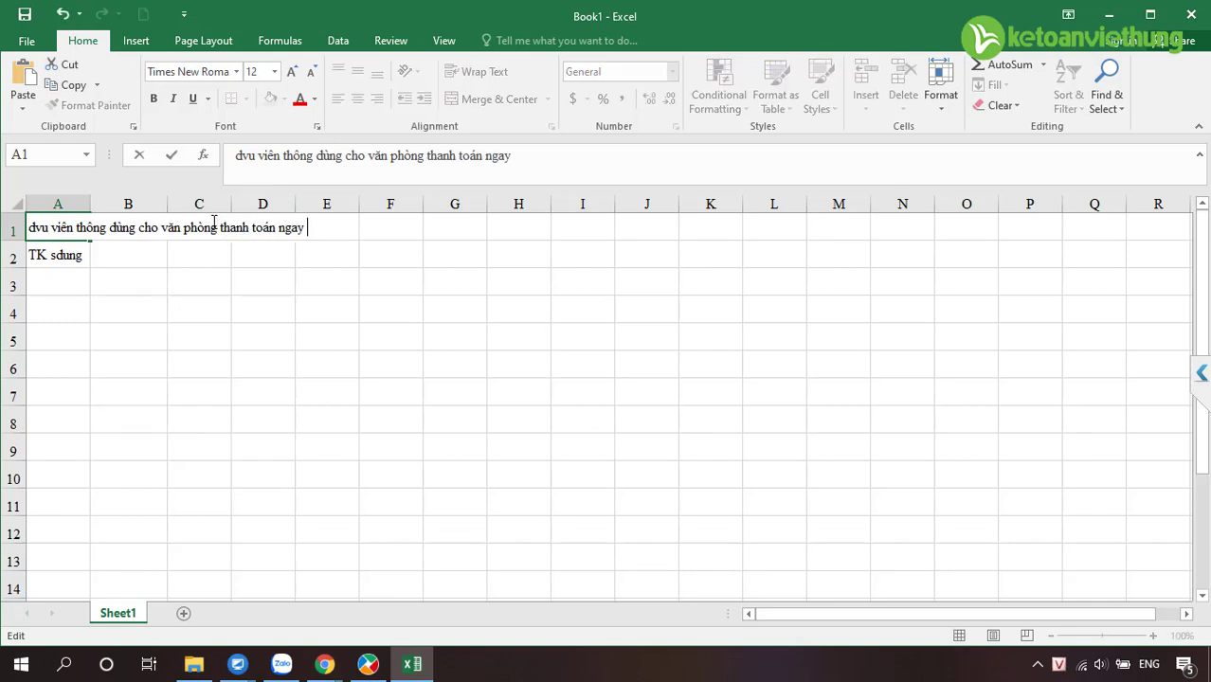
text(tiền mặt, )
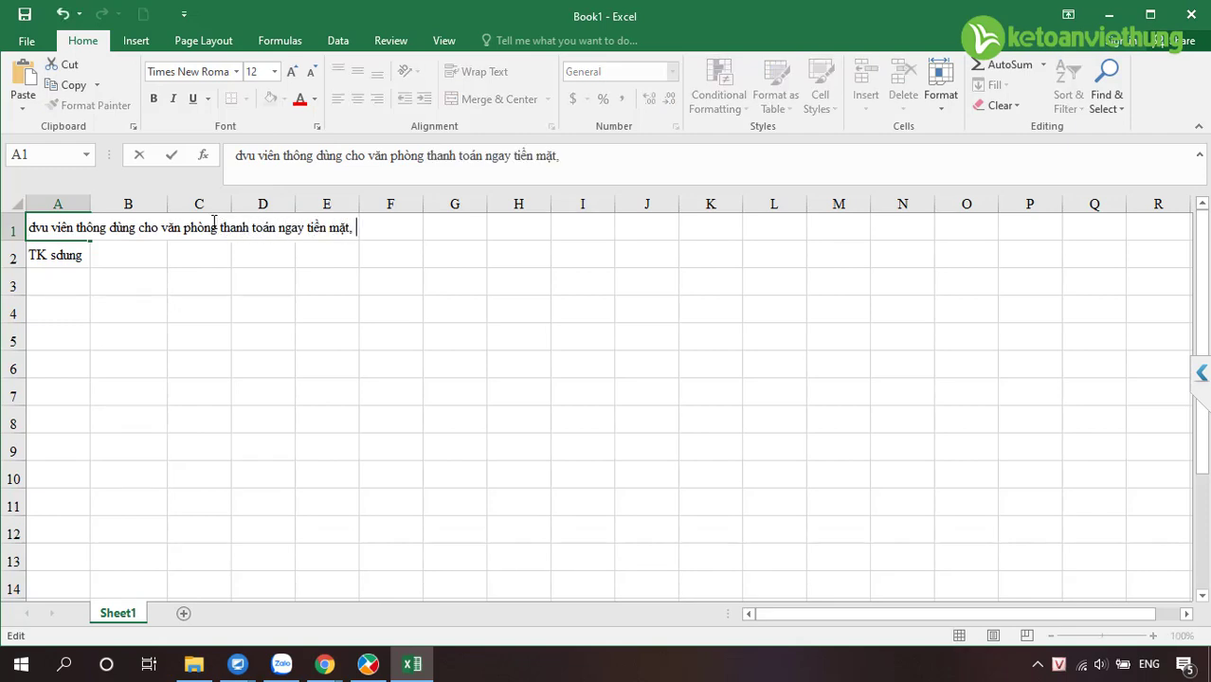
text(thuê 10%)
key(Return)
Switch to Chrome and examine the VAT rate and amounts on the FPT internet invoice
mouse_move(324, 665)
click(254, 614)
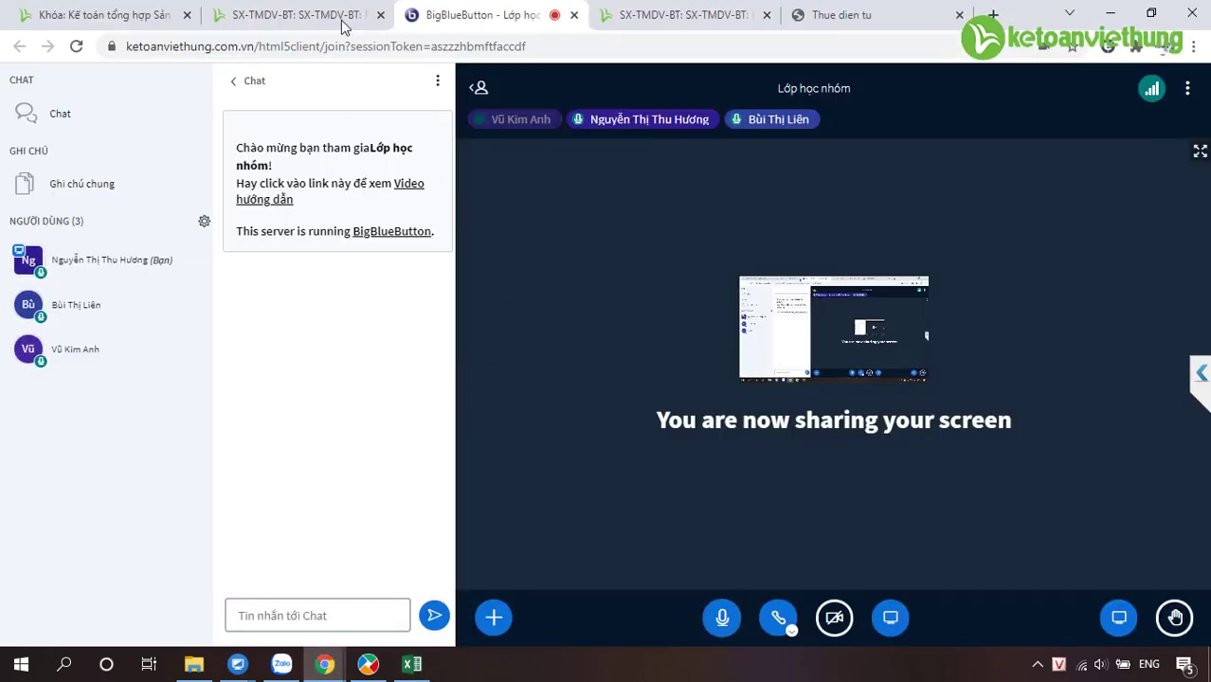
key(ctrl+Tab)
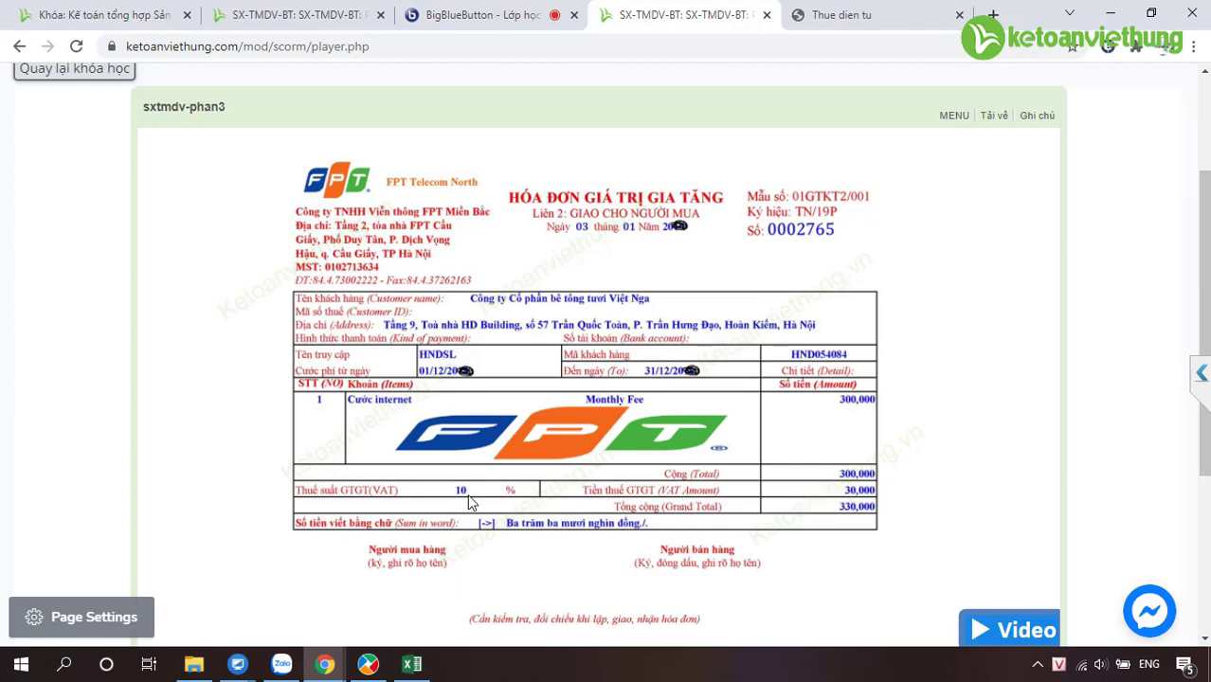
Switch back to Excel and list the accounts 6422, 1331 and 1111 in cells A3 to A5
click(411, 664)
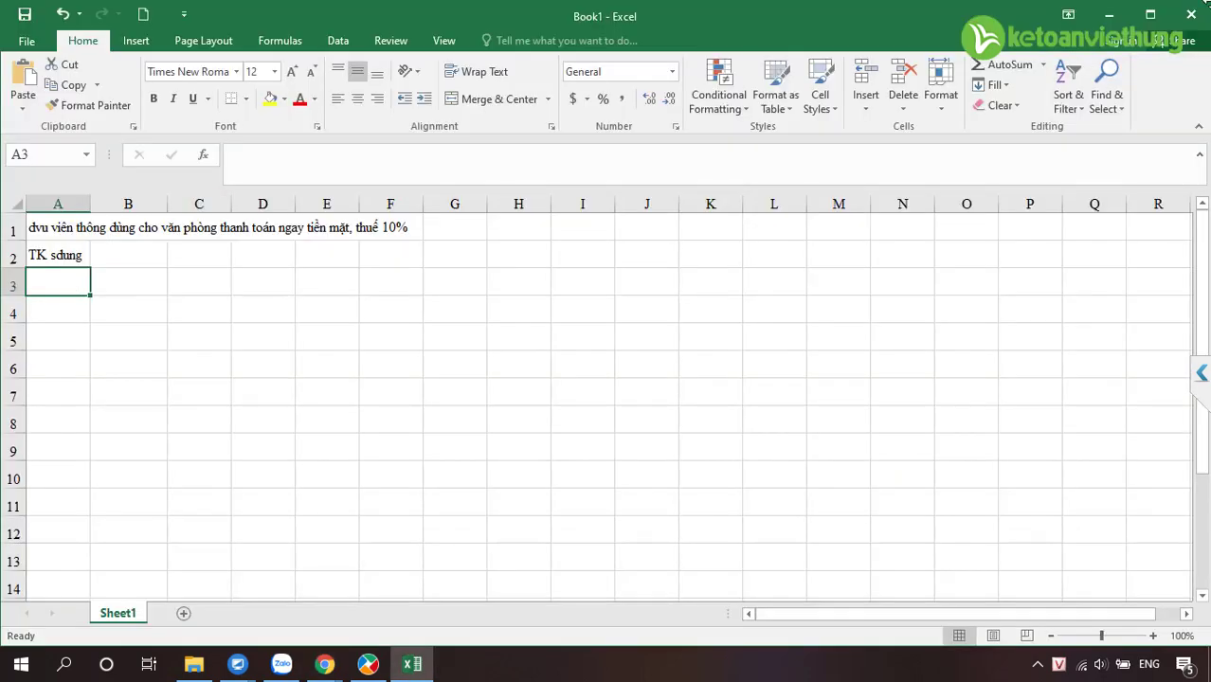
text(6422)
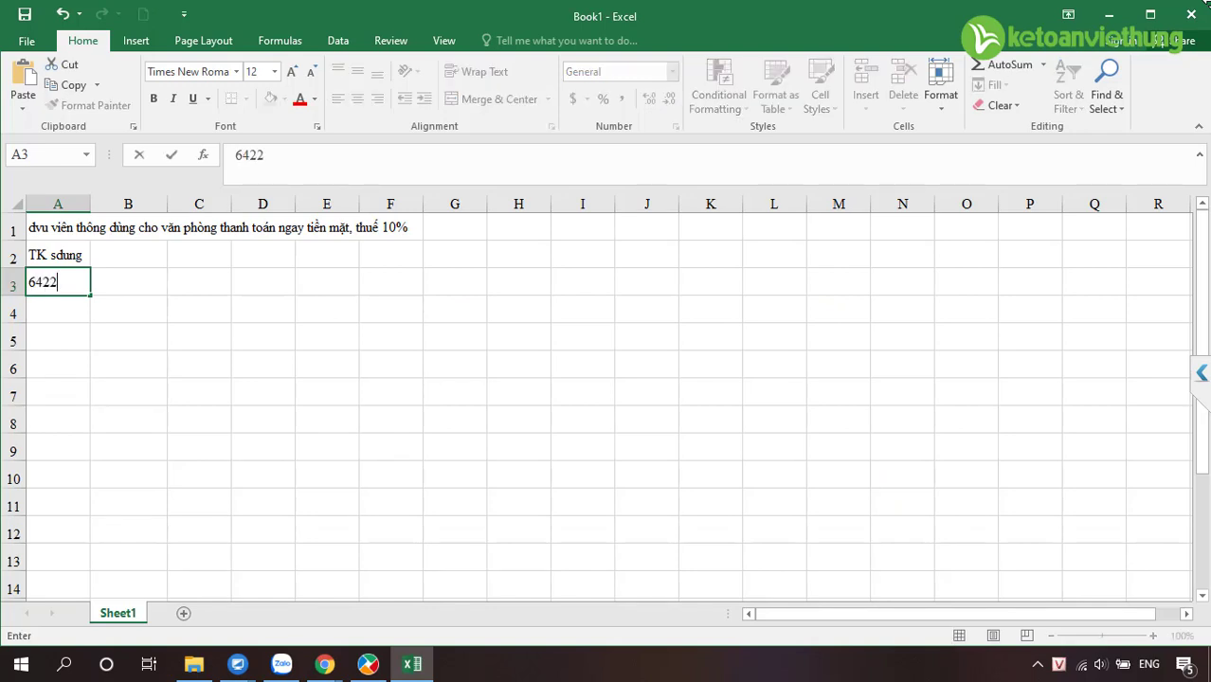
key(Return)
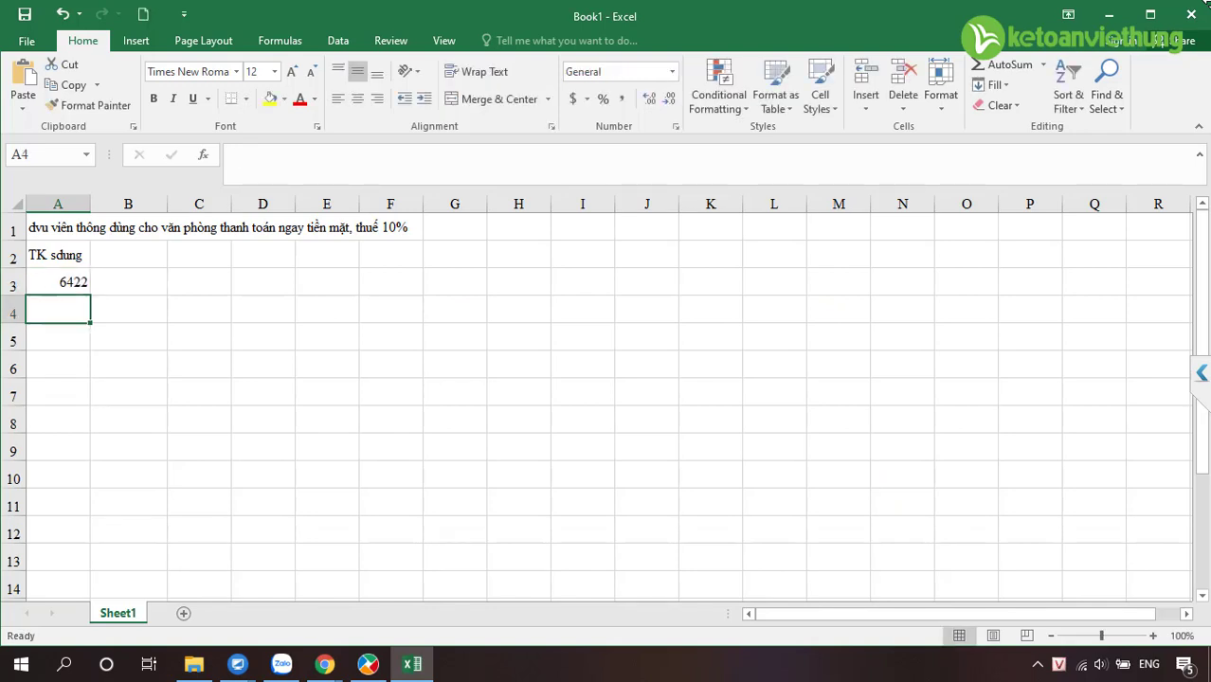
text(1331)
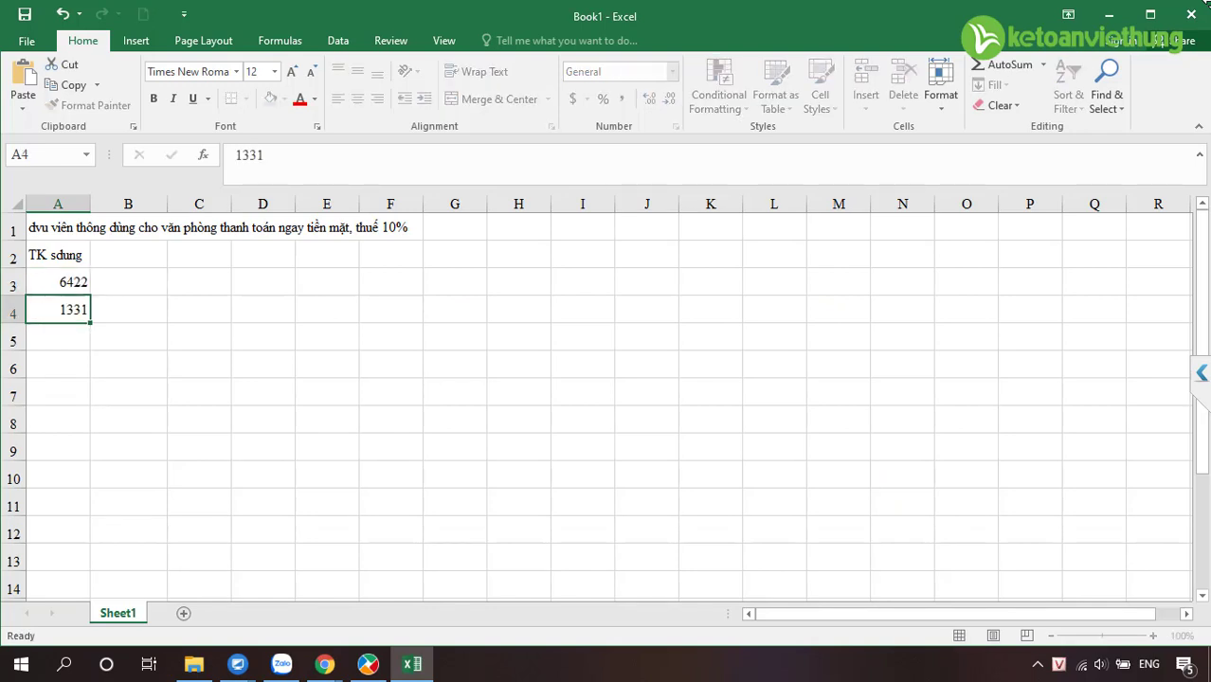
key(Return)
text(1111)
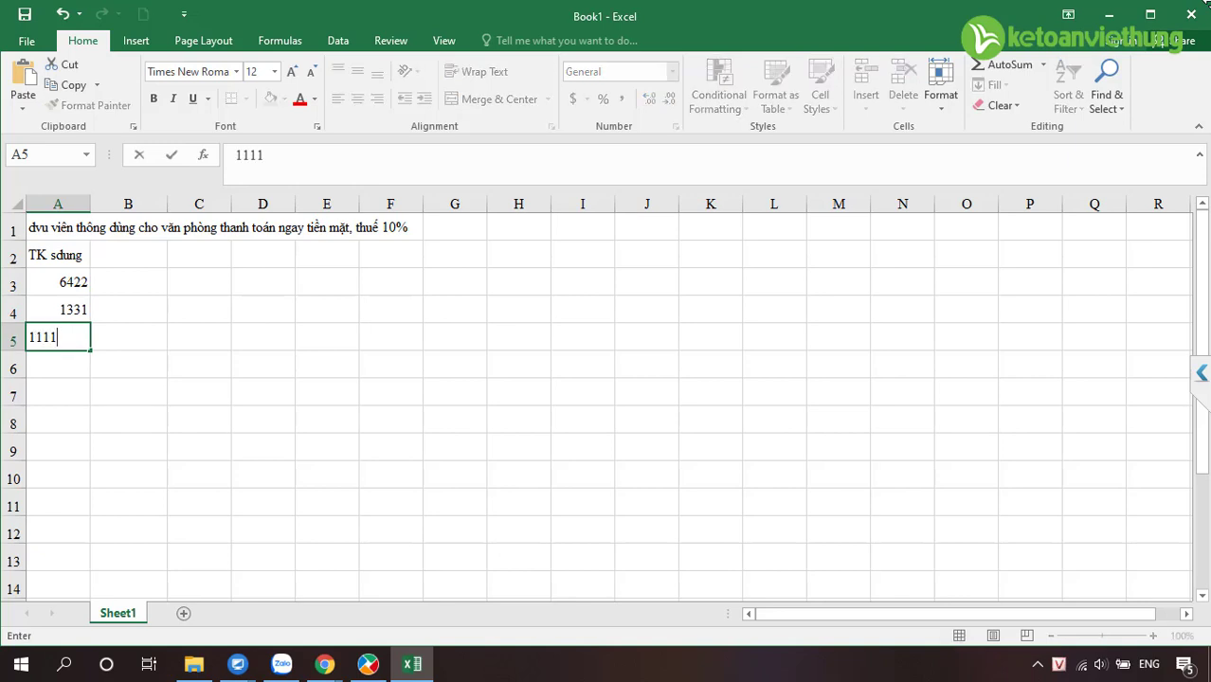
key(Return)
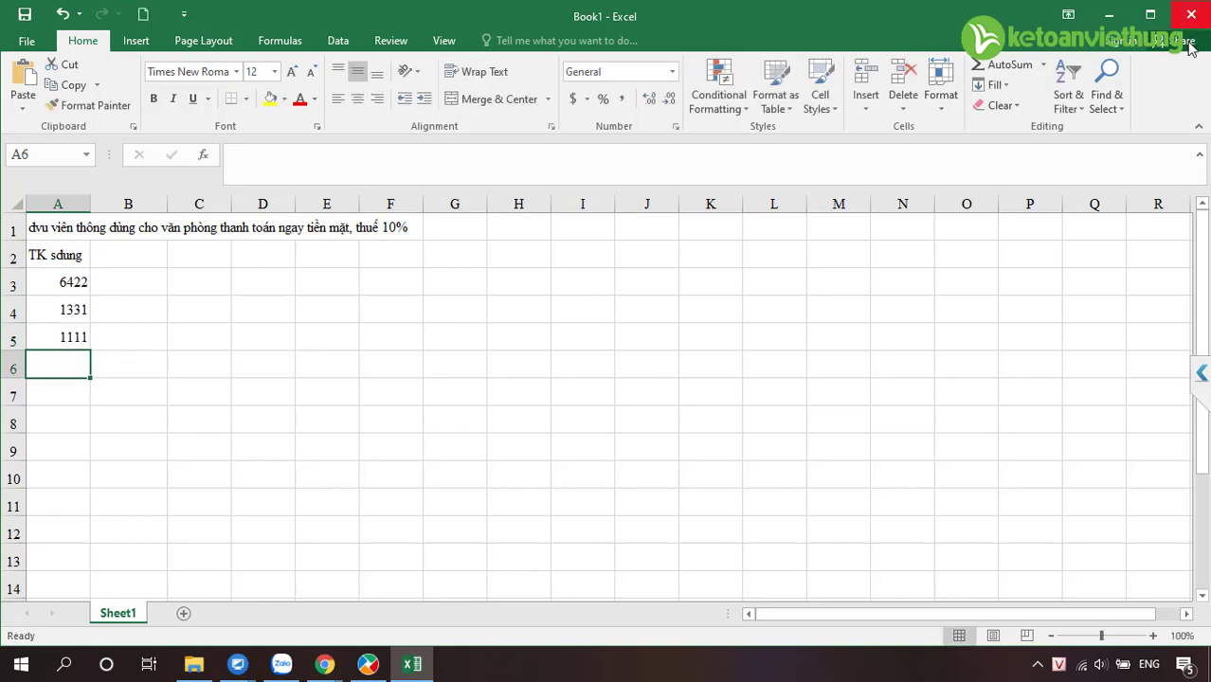
Enter the column headings "tính chất" in B2 and "nợ, có" in C2
click(126, 281)
click(121, 248)
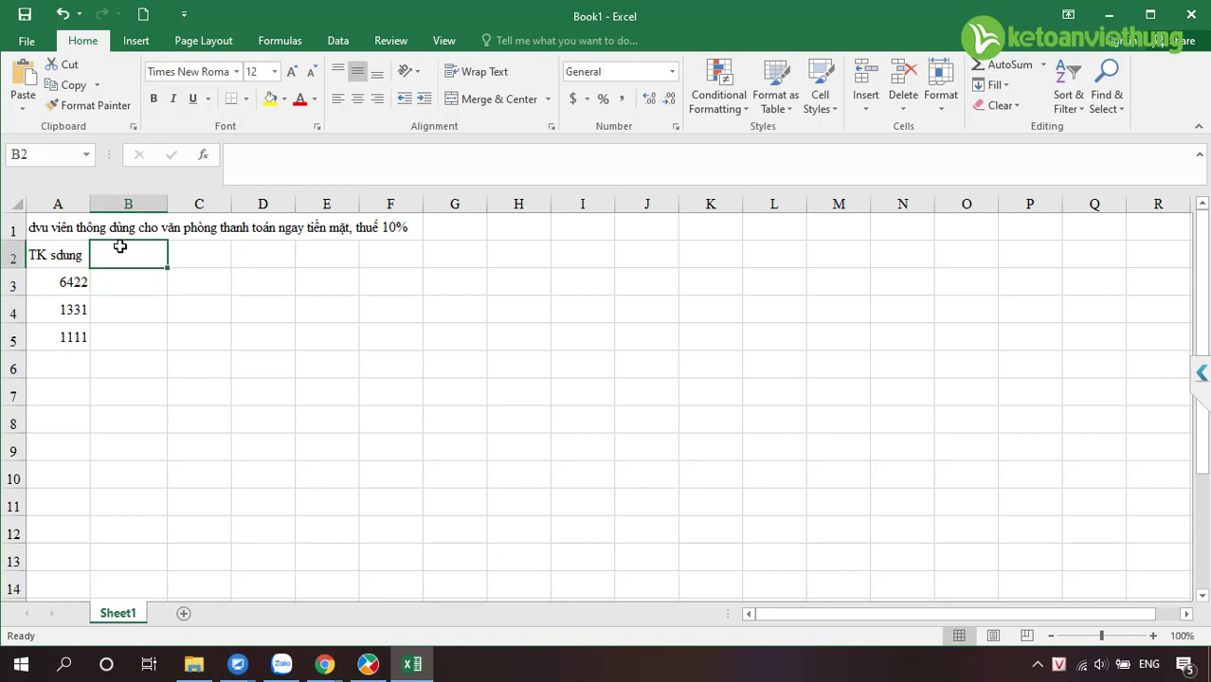
text(tinh chất)
key(Tab)
text(nợ, có)
key(Return)
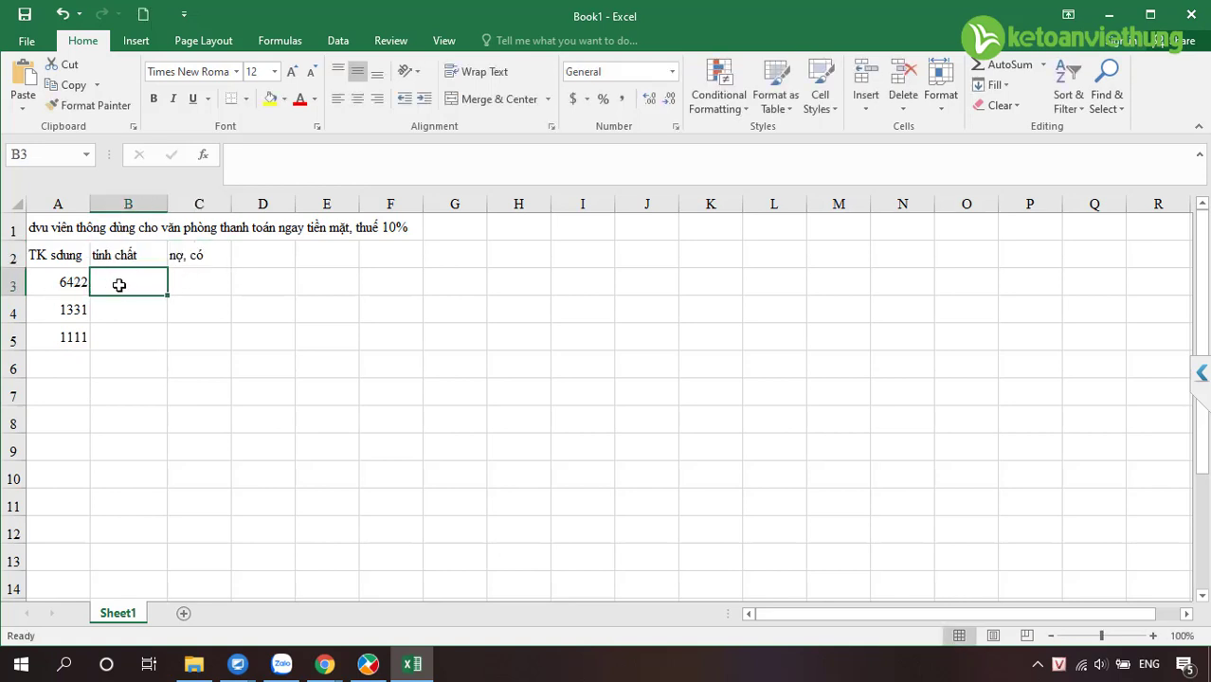
Fill in the row of account 6422 with "tăng" in B3 and "nợ" in C3
text(tăng)
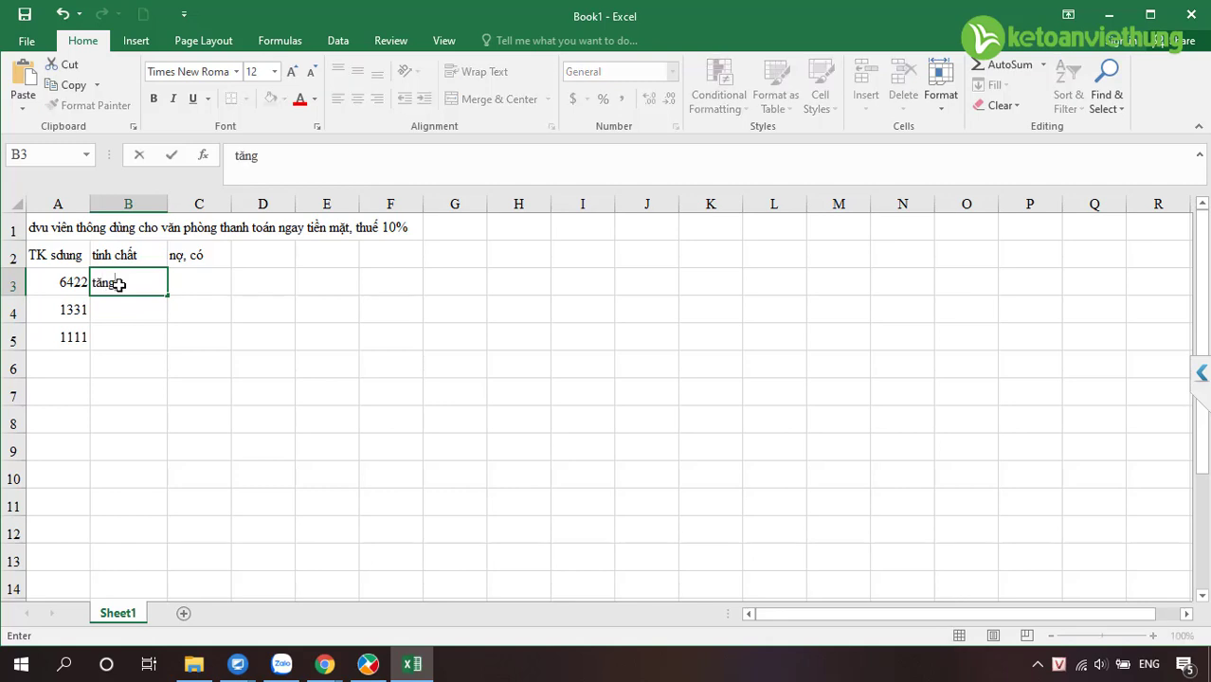
key(Tab)
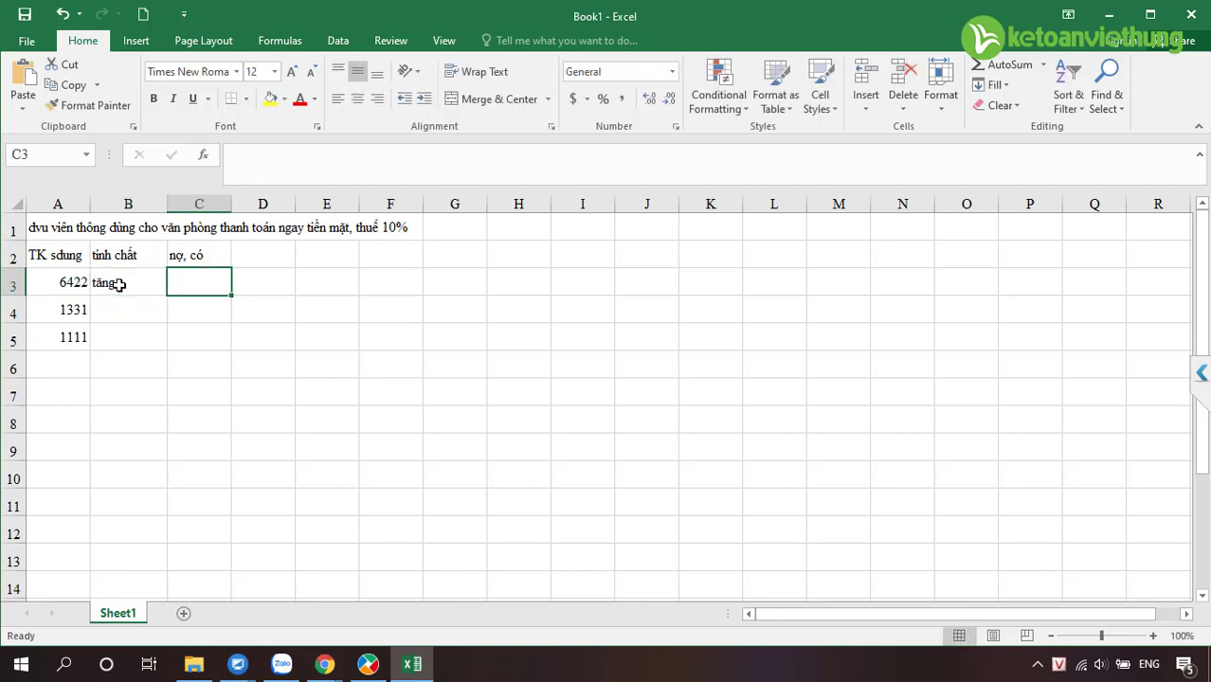
text(nợ, có)
key(Return)
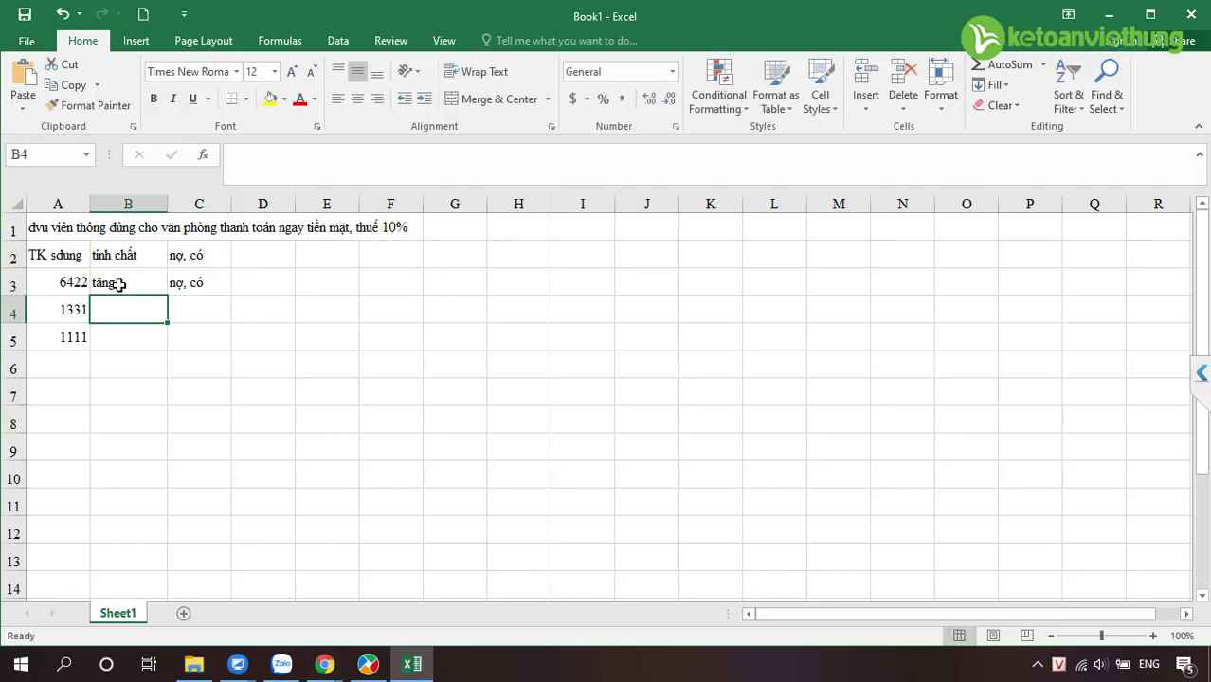
double_click(195, 282)
drag(202, 282, 182, 281)
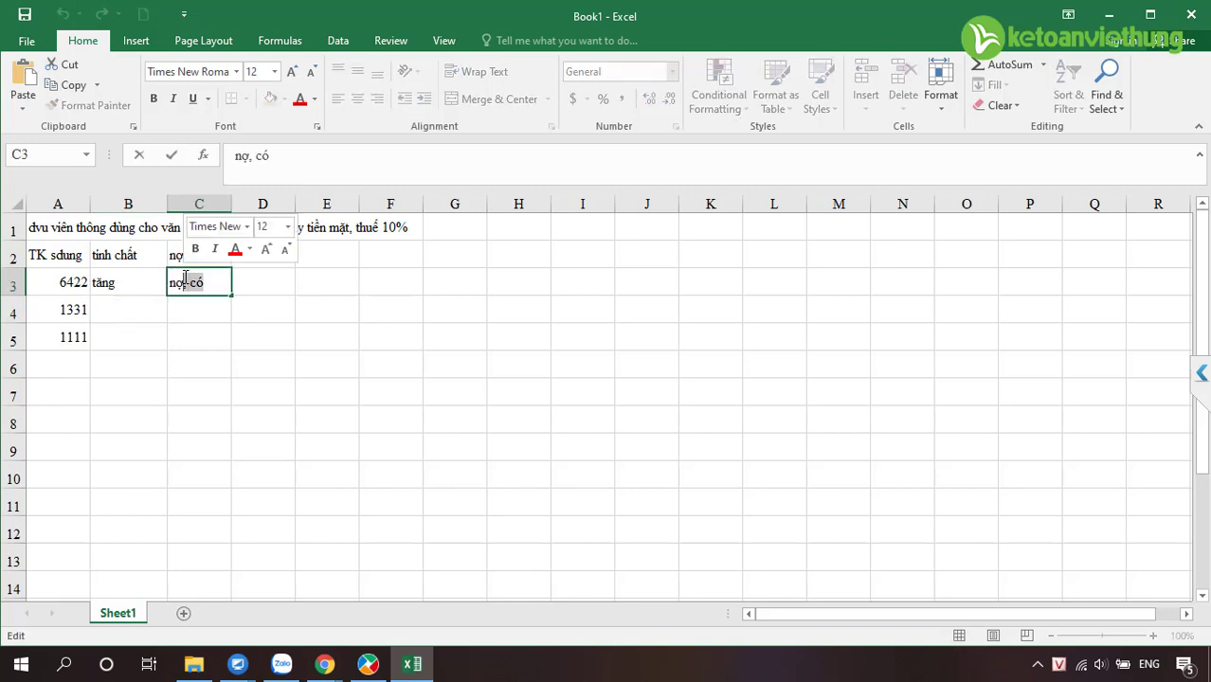
key(Delete)
key(Return)
Fill in the row of account 1331 with "tăng" in B4 and "nợ" in C4
click(105, 303)
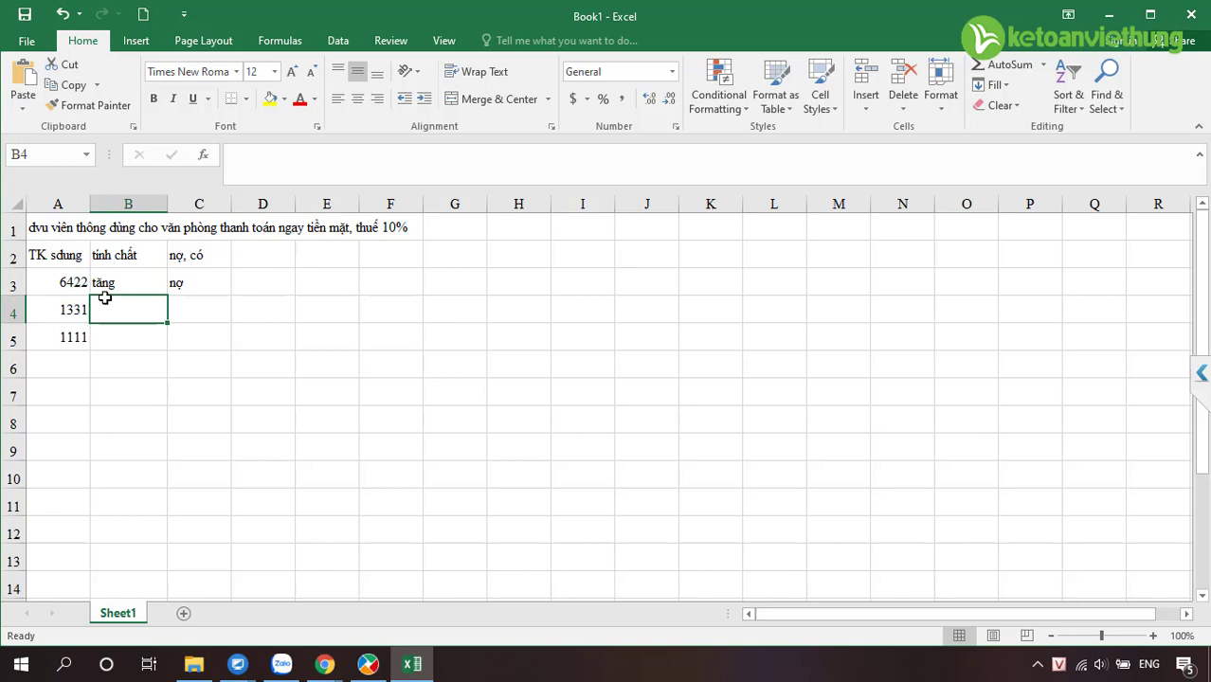
text(tăng)
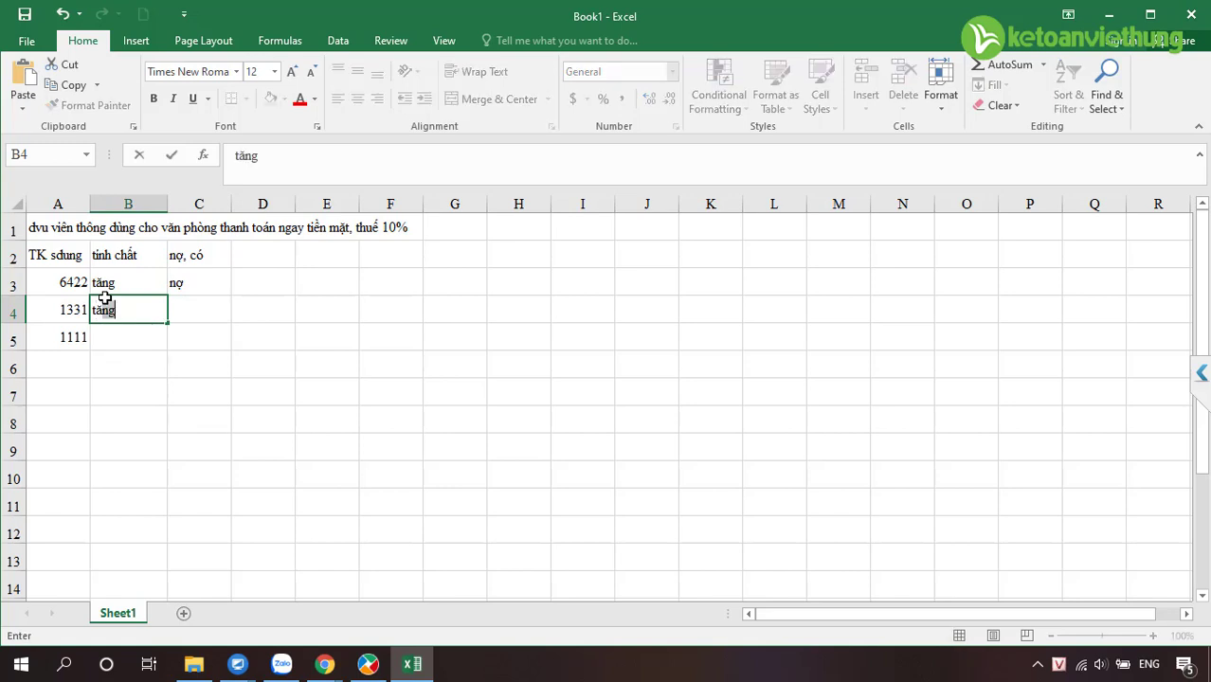
key(Tab)
text(nợ)
key(Return)
Fill in the row of account 1111 with "giảm" in B5 and "có" in C5
text(')
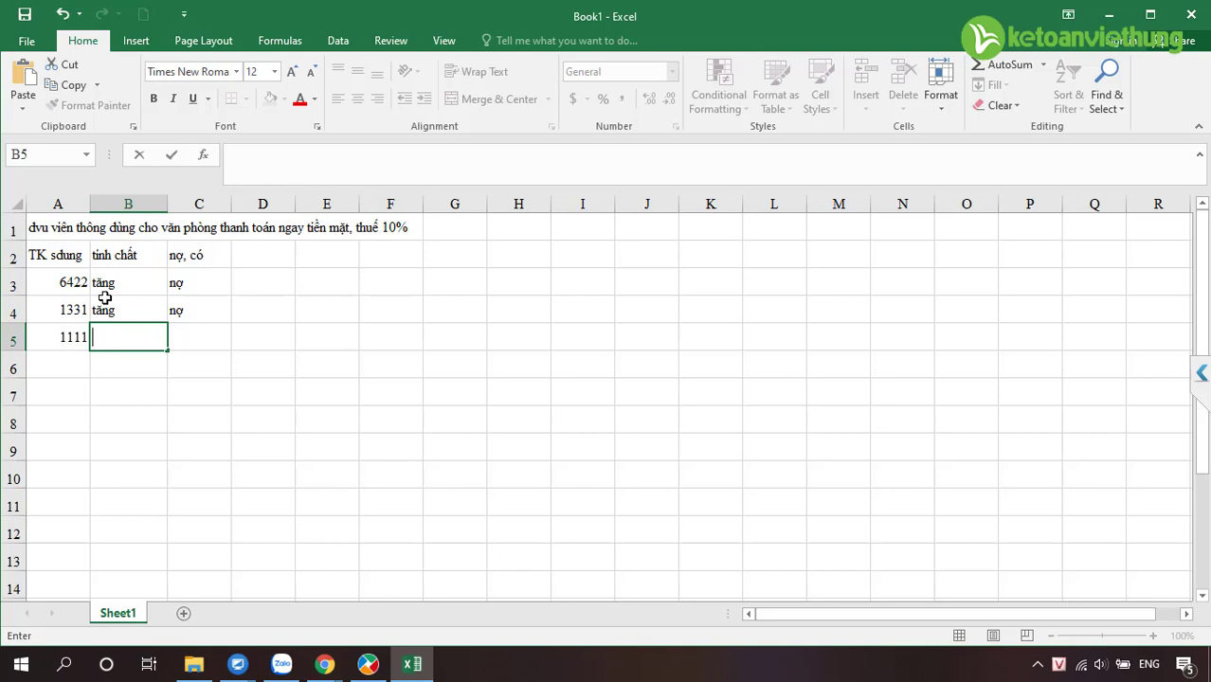
text(giảm)
key(Tab)
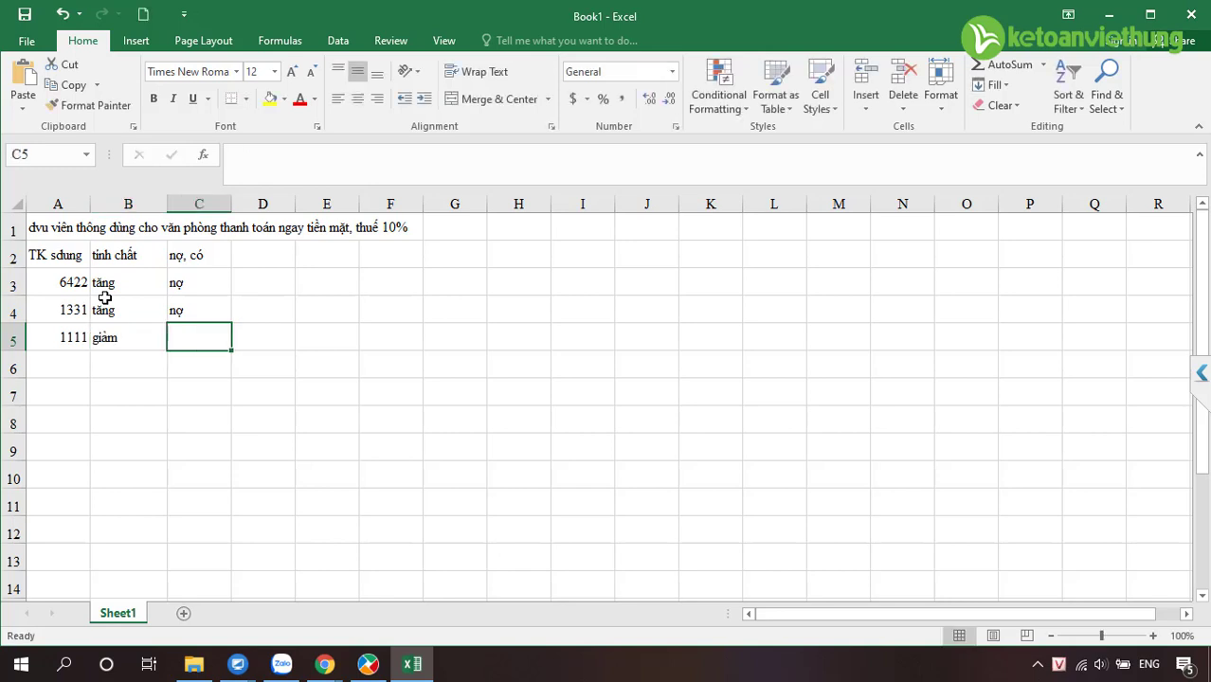
text(có)
key(Return)
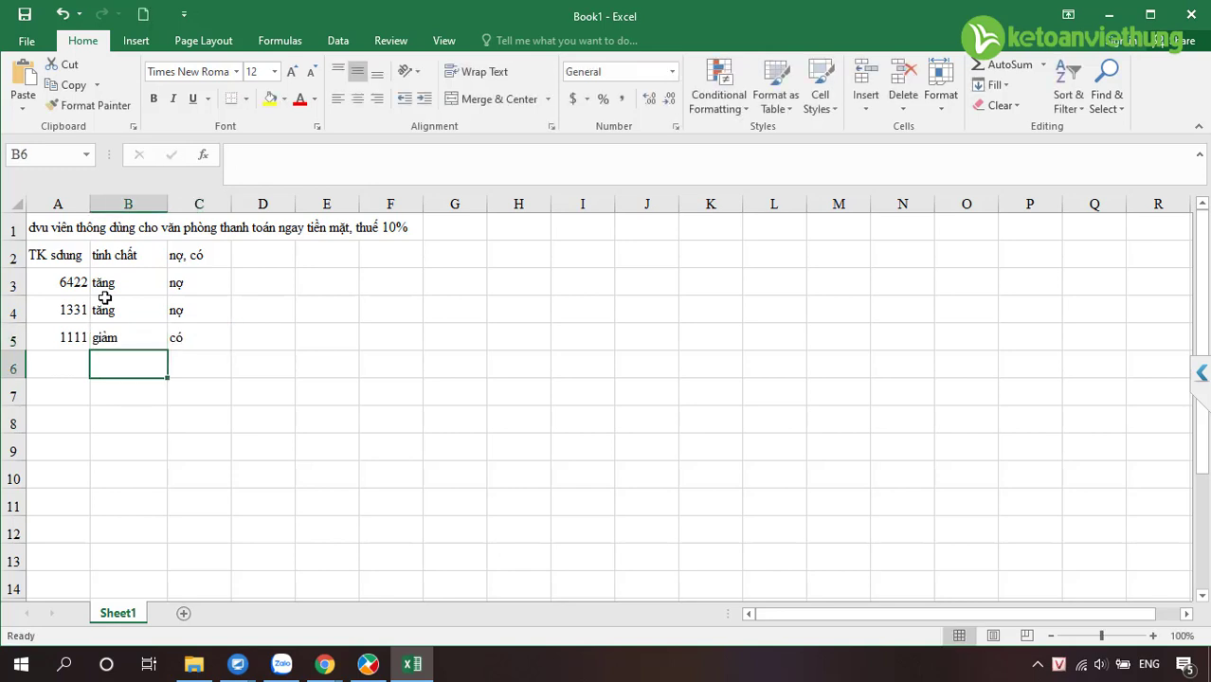
Write the journal entry in A6 to A8 as "nợ TK 6422", "nợ TK 1331" and "Có TK 111"
key(Left)
text(no)
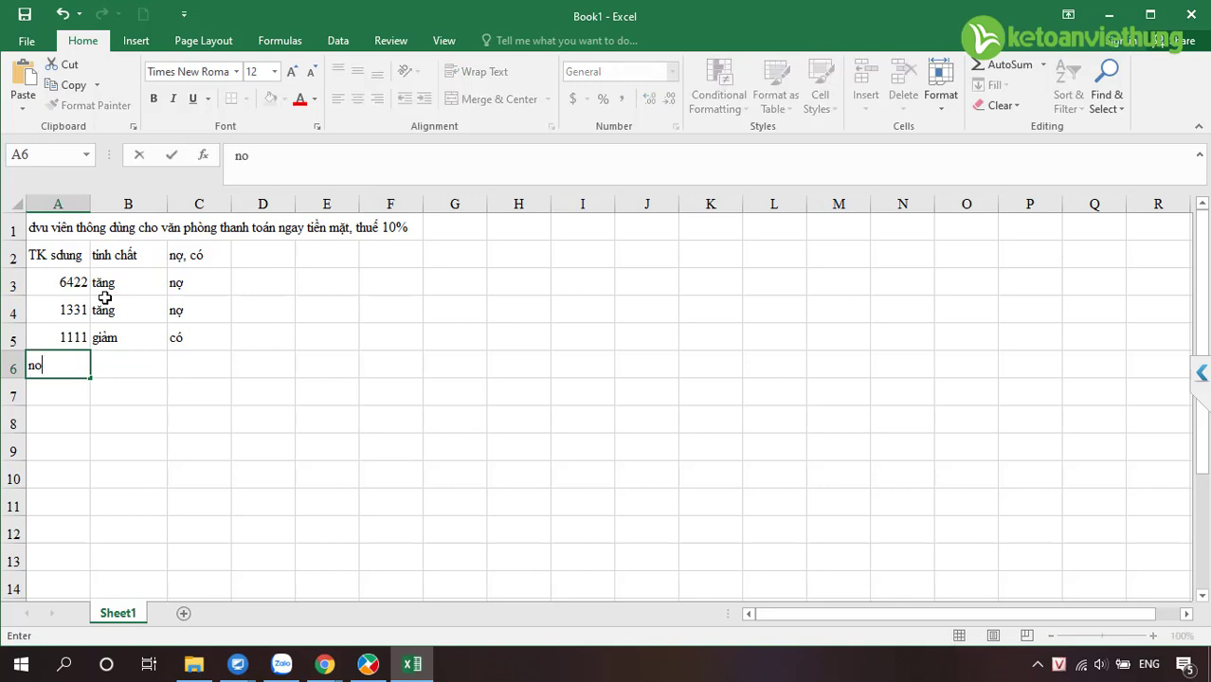
text( TK 6422)
key(Return)
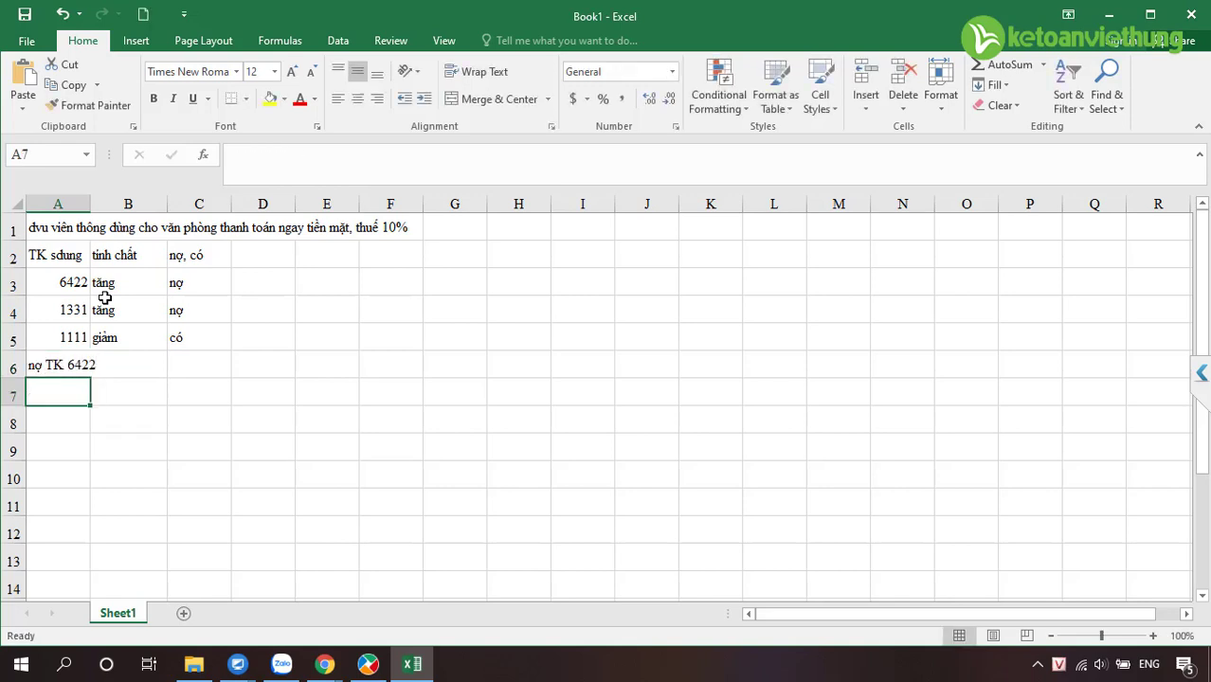
text(nọ TK 133)
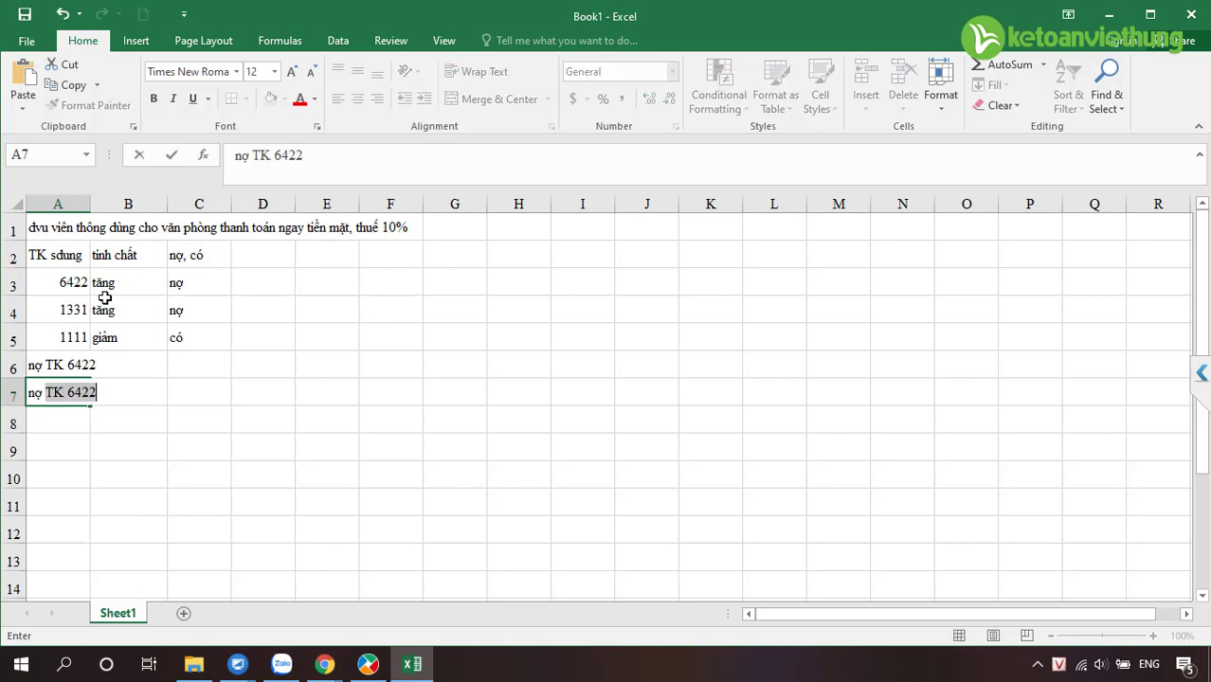
text(1331)
key(Return)
text(C)
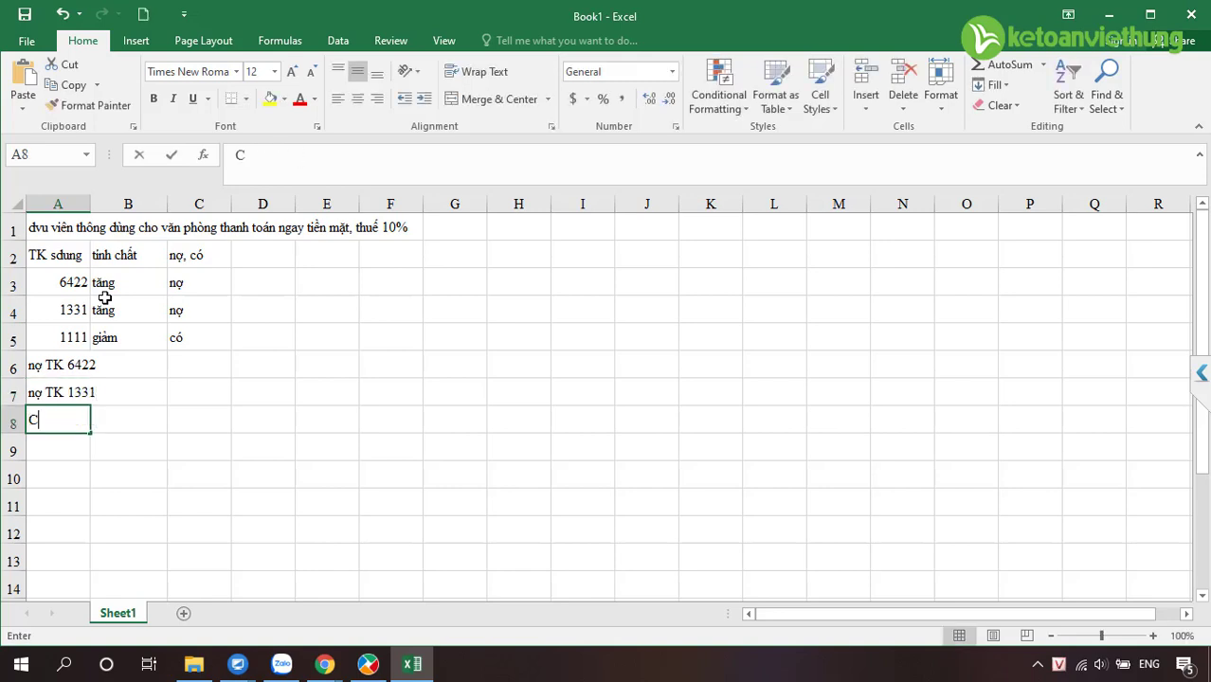
text(ó TK 111)
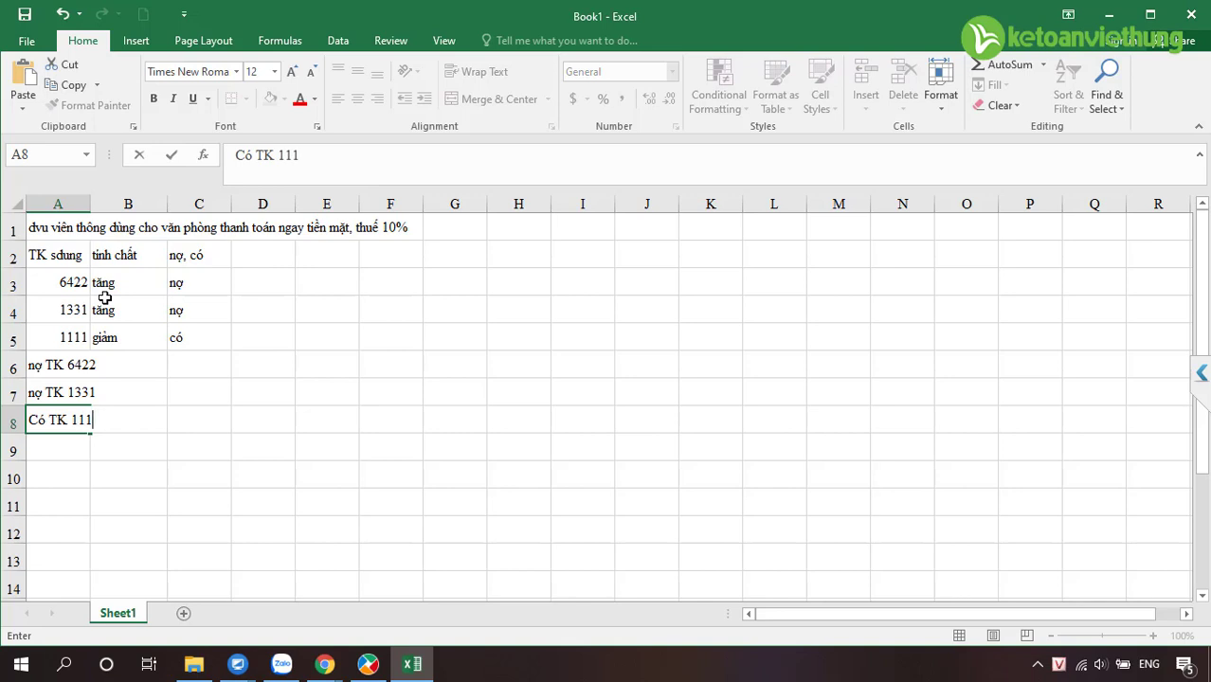
key(Return)
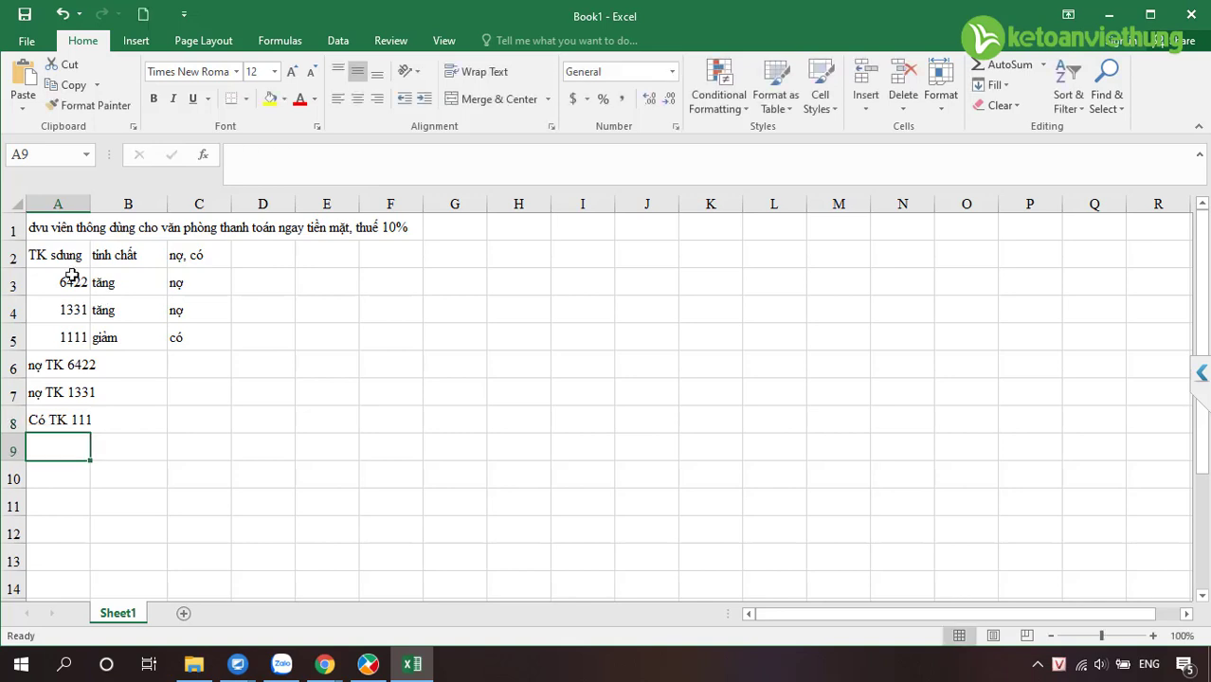
Insert four blank rows above the heading of the telecom service example
click(7, 230)
right_click(8, 232)
click(95, 347)
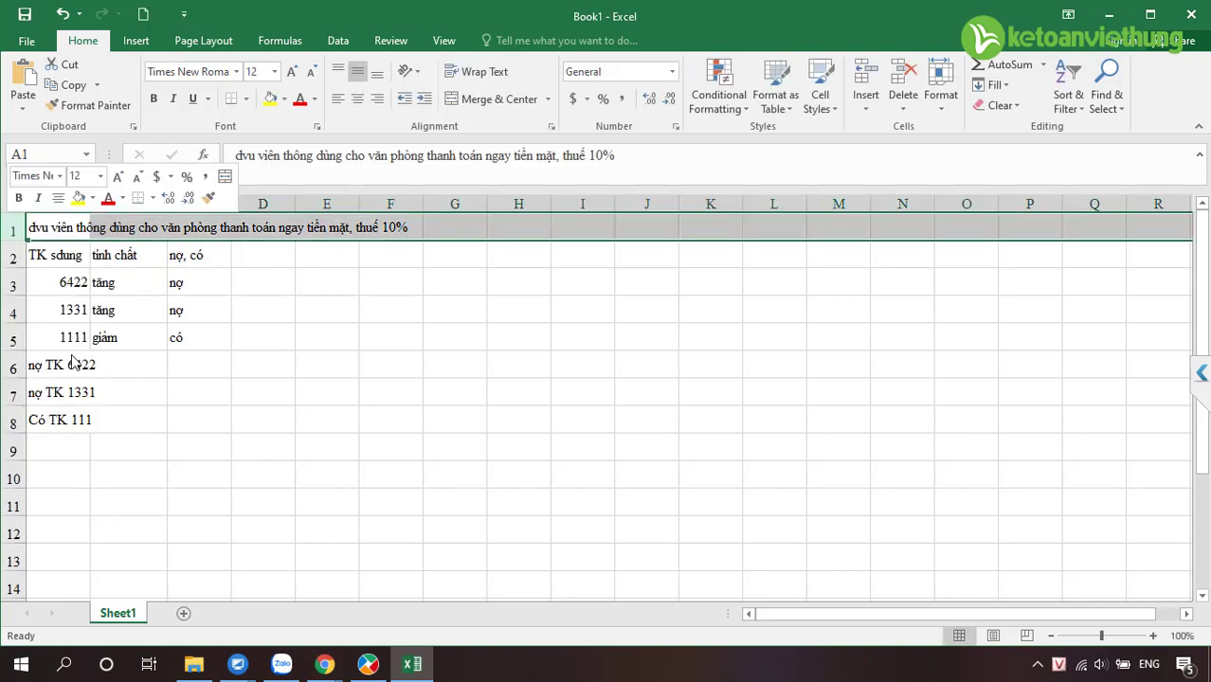
right_click(6, 230)
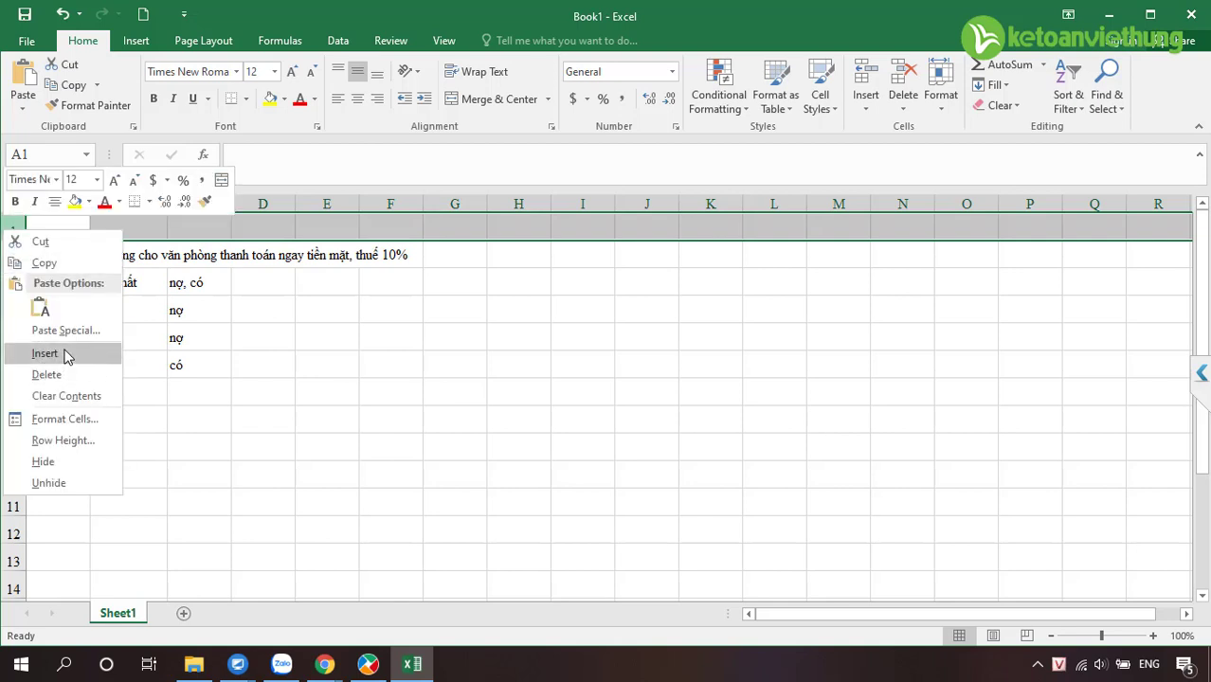
click(62, 352)
shift+click(9, 248)
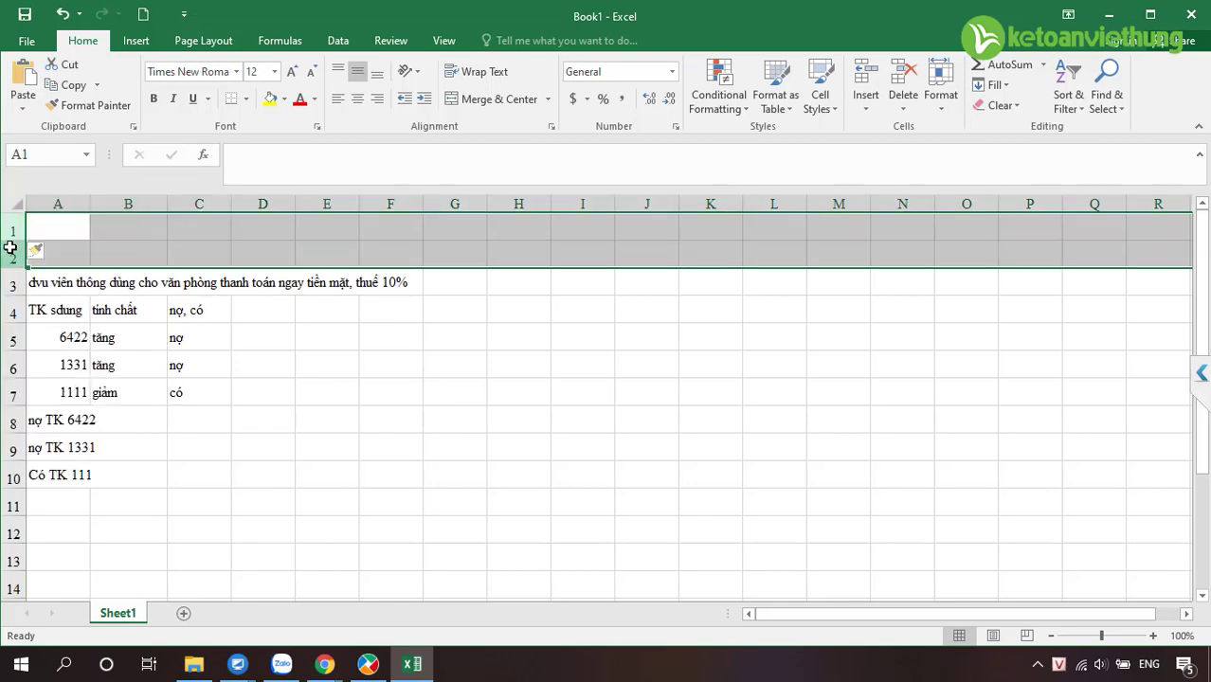
right_click(11, 249)
click(52, 372)
click(128, 231)
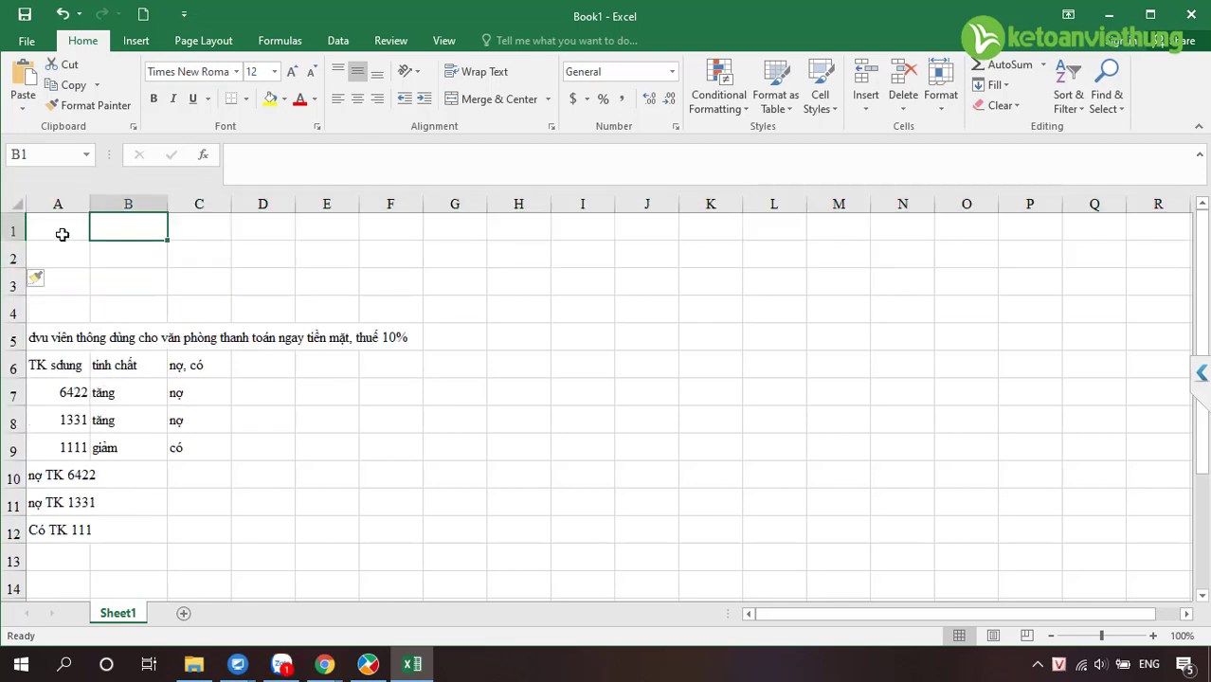
Enter the rule "TK đầu 1,2,6,8 tăng ghi nợ, giảm ghi có" in A1
click(60, 232)
text(TK đầu )
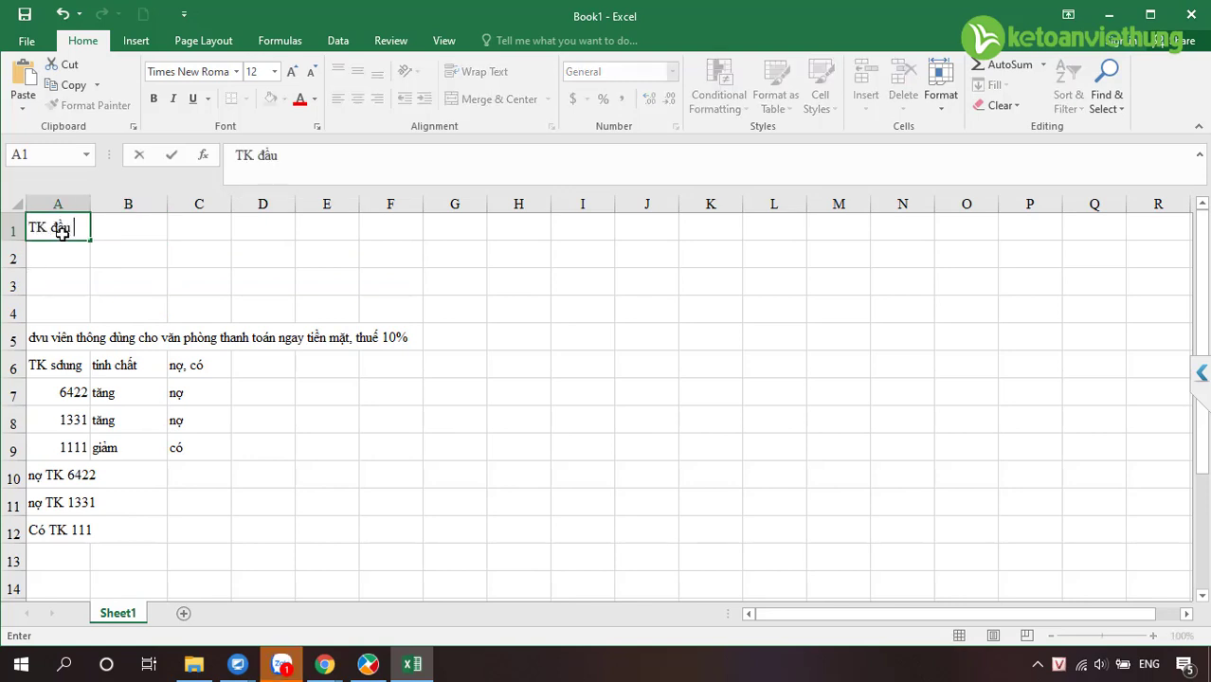
text(1,2,6,8)
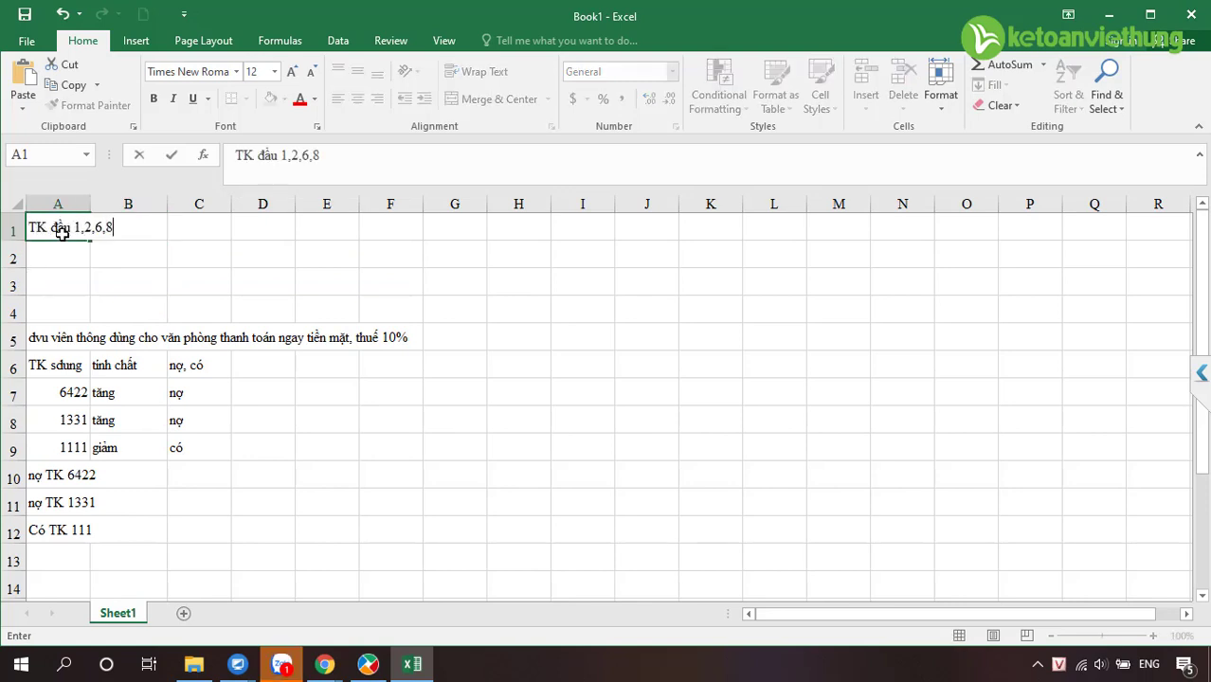
text( tăng ghi nợ, )
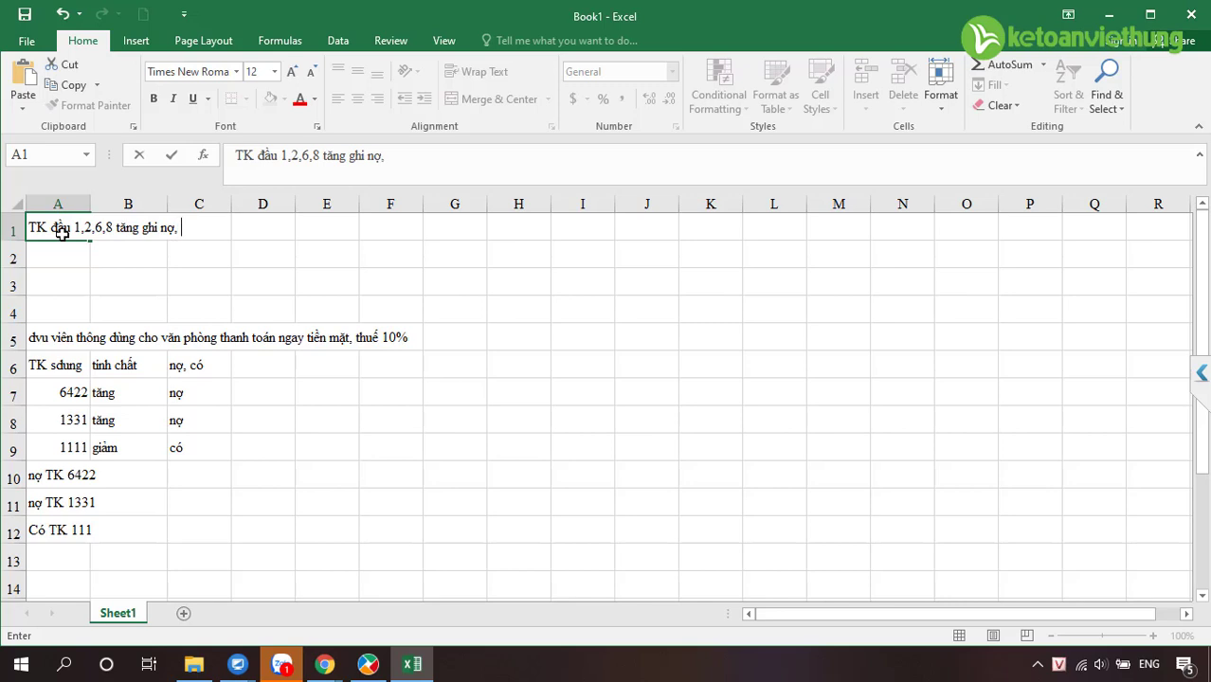
text(giảm ghi có)
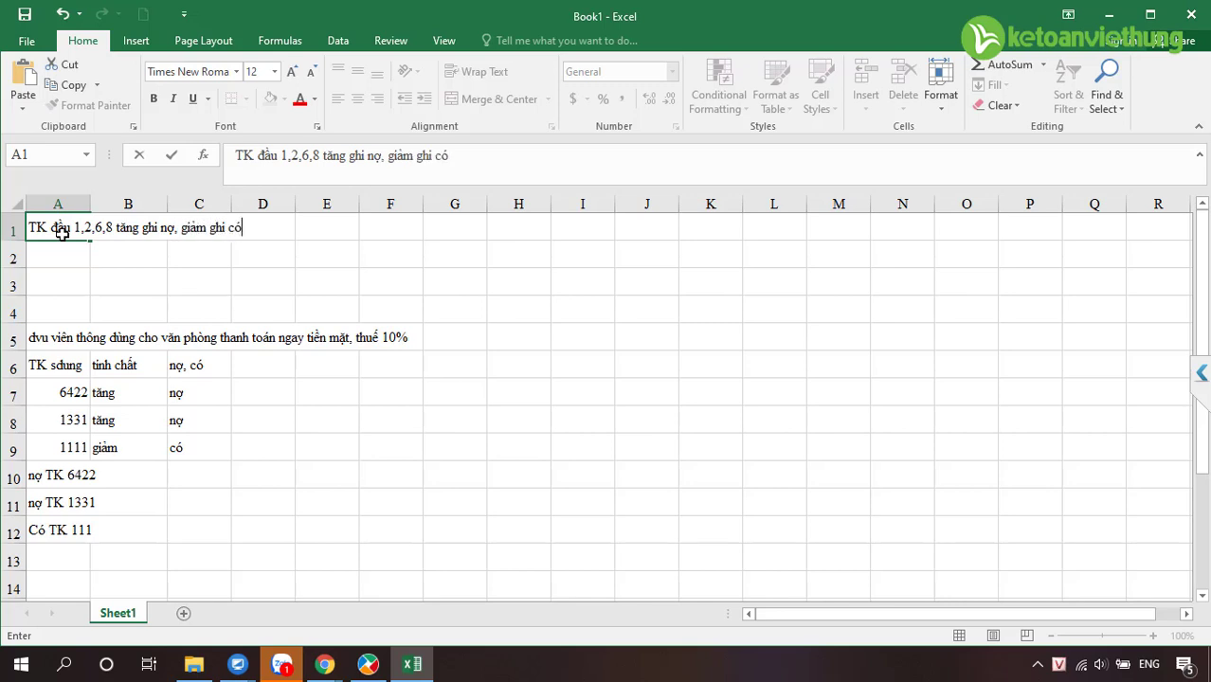
key(Return)
Enter the rule "TK đầu 3,4,5,7 tăng ghi có giảm ghi bên nợ" in A2
text(TK đầu)
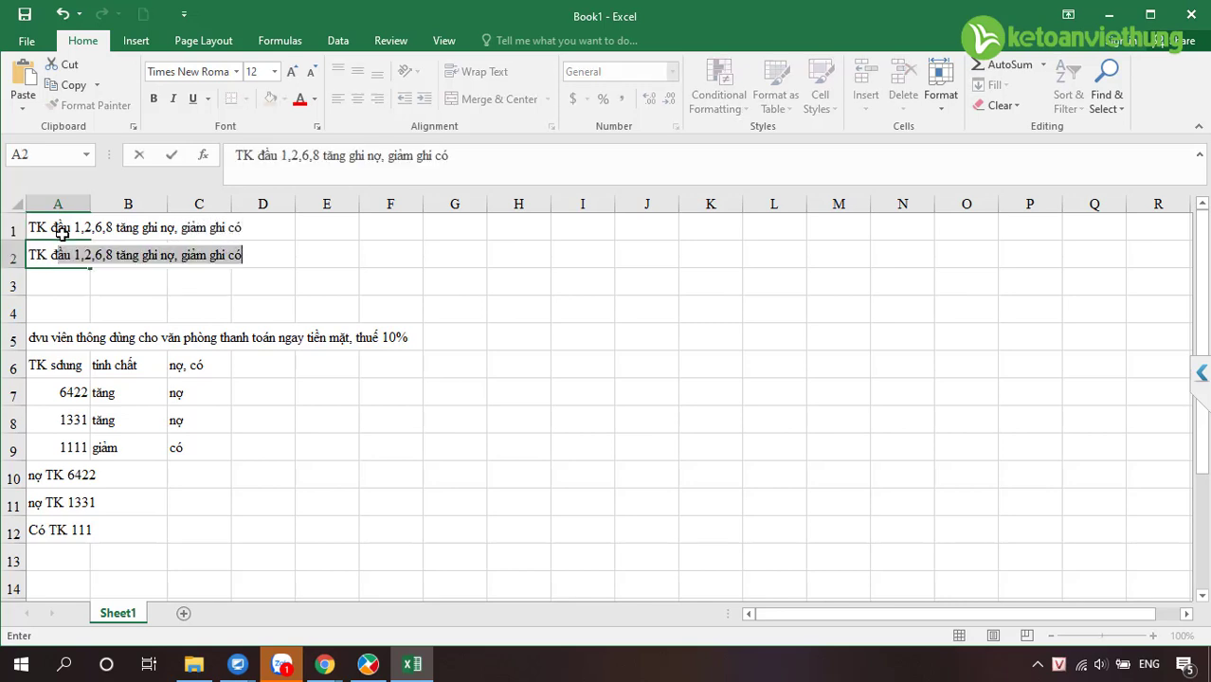
text( 3,4)
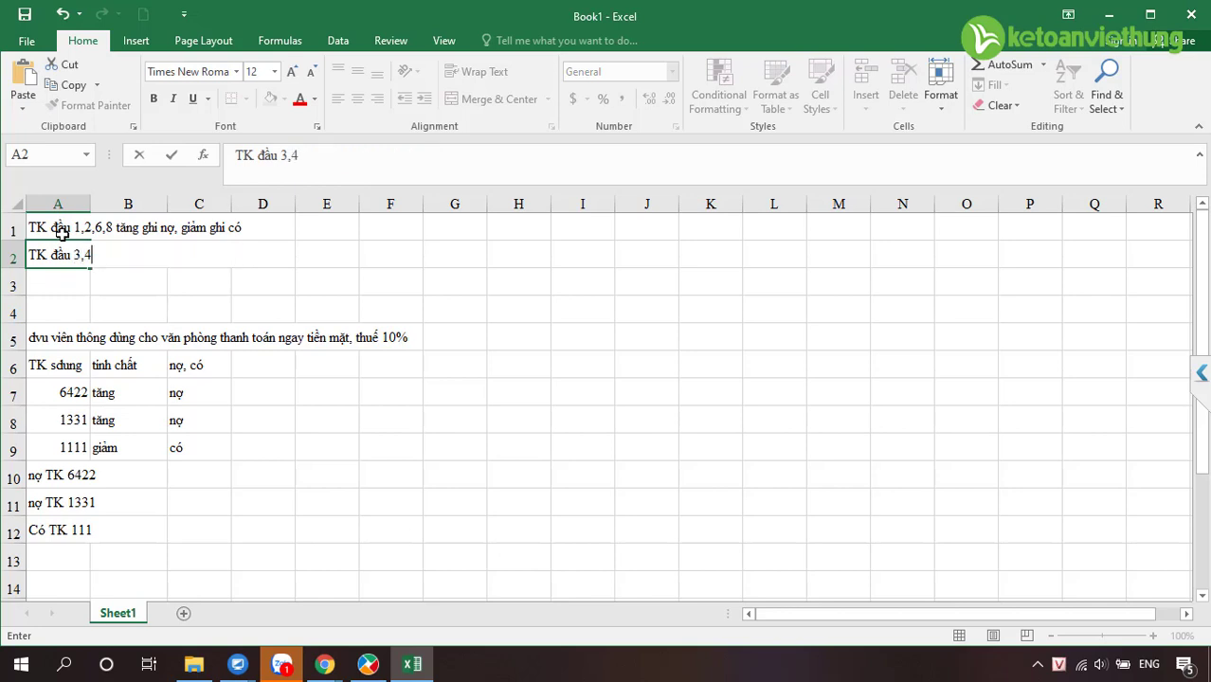
text(,5,7 tưng)
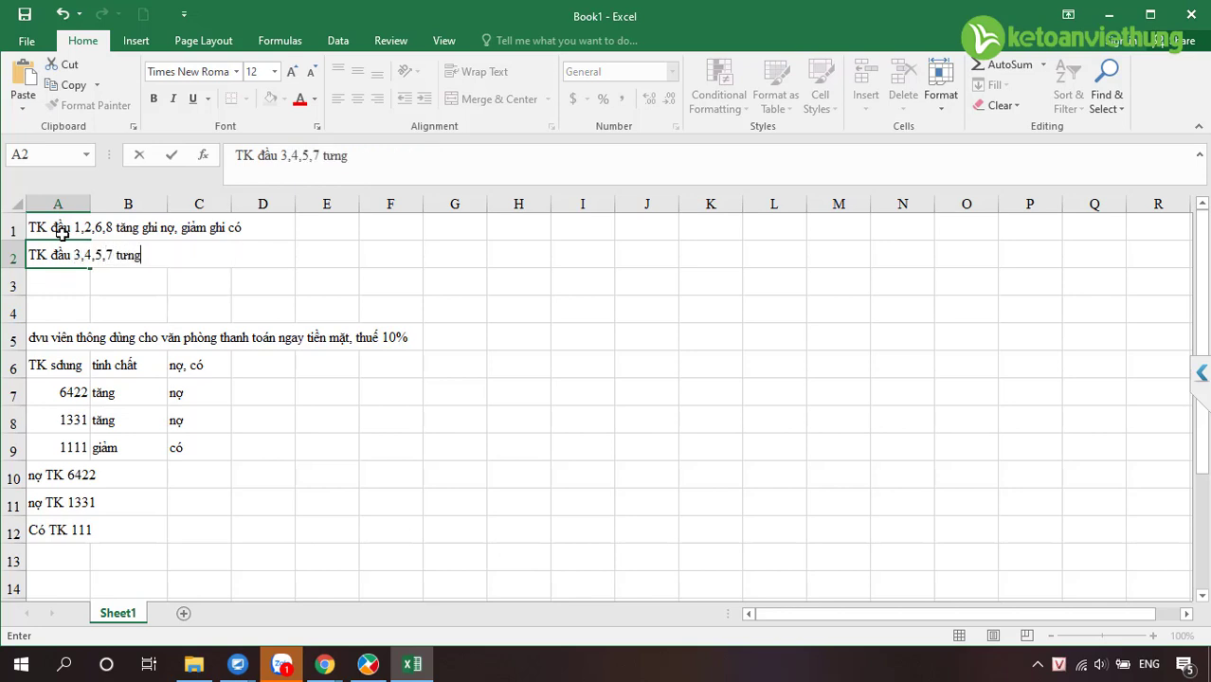
key(BackSpace)
key(BackSpace)
key(BackSpace)
text(ăng ghi có giảm gh)
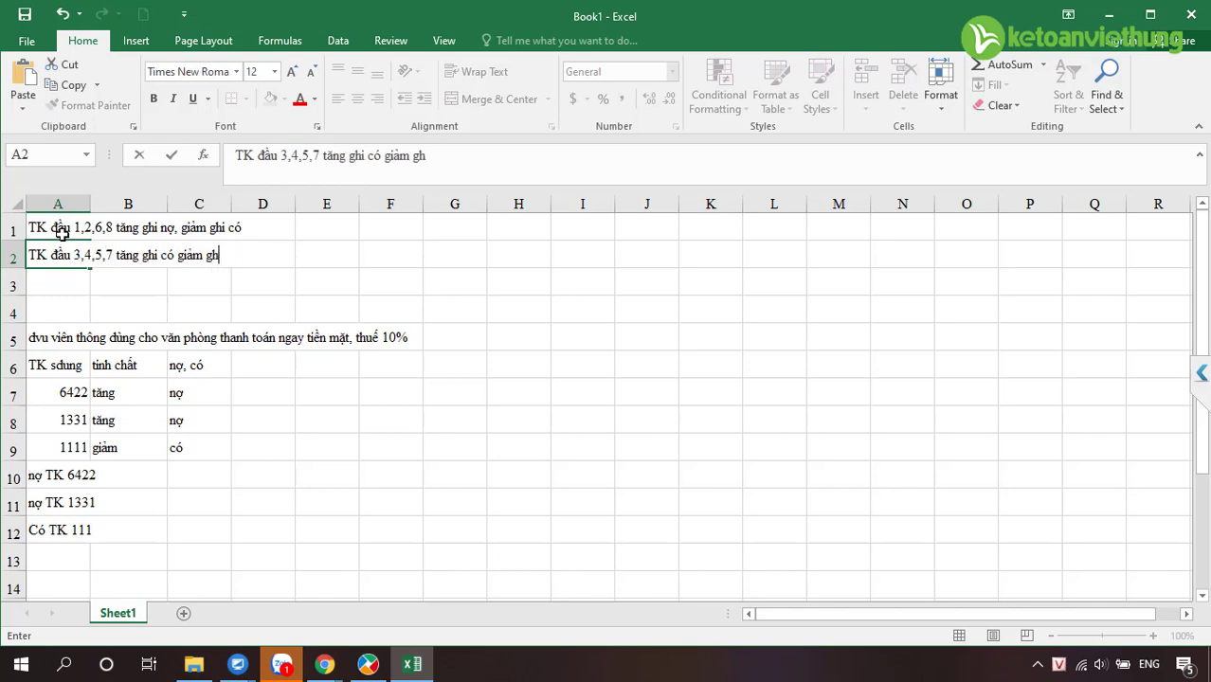
text(i bên nợ)
key(Return)
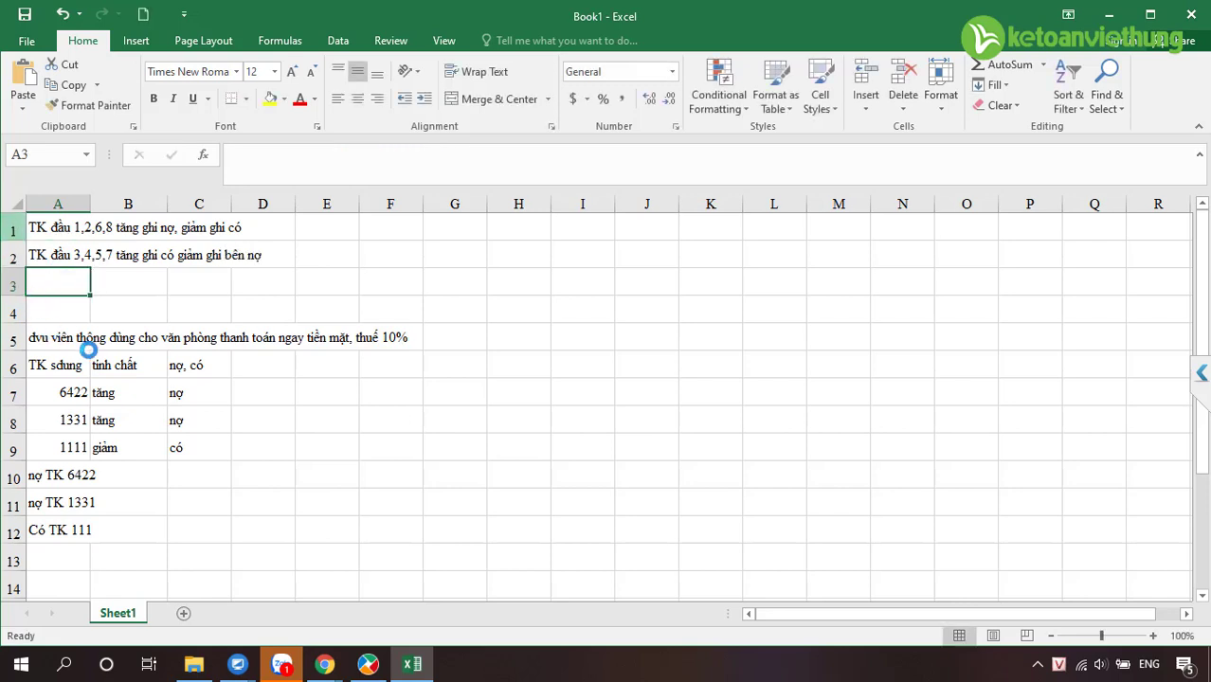
key(ctrl+s)
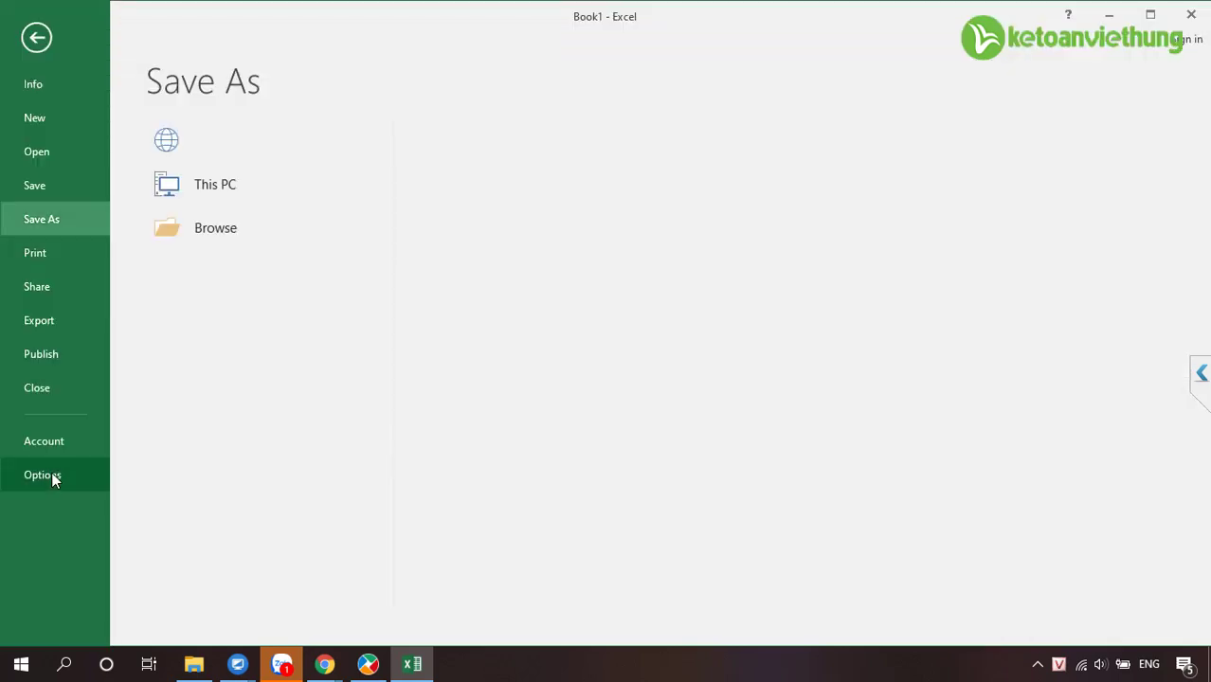
key(Escape)
click(258, 367)
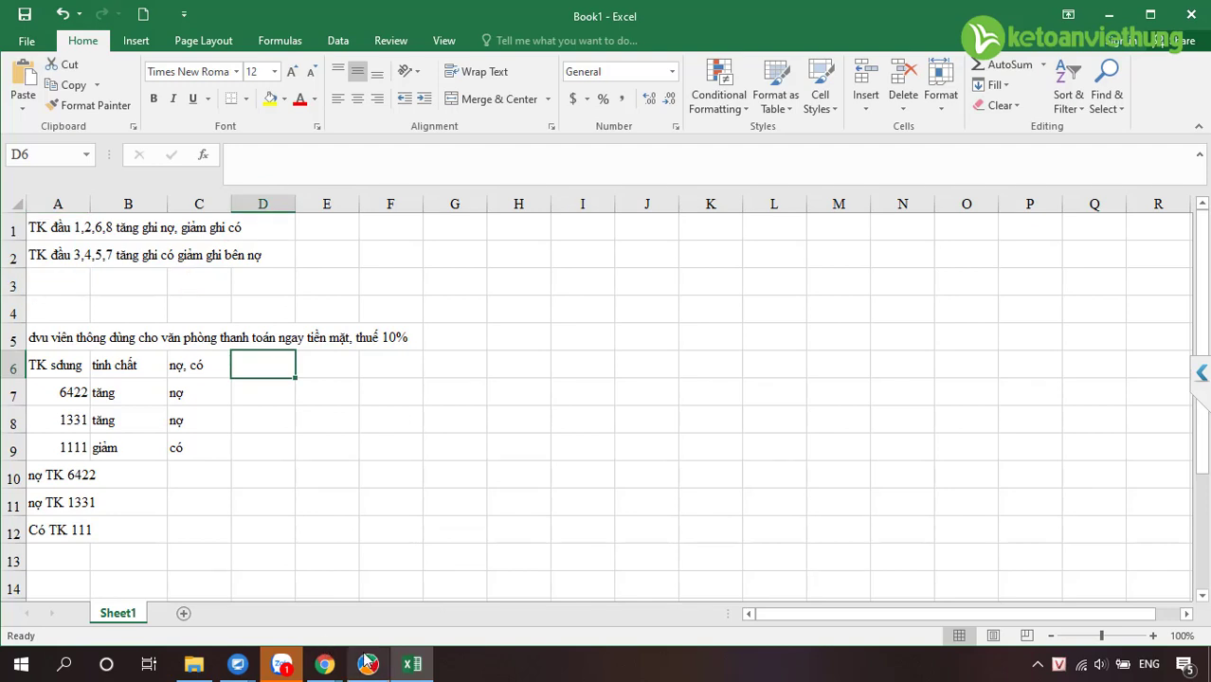
drag(41, 338, 417, 548)
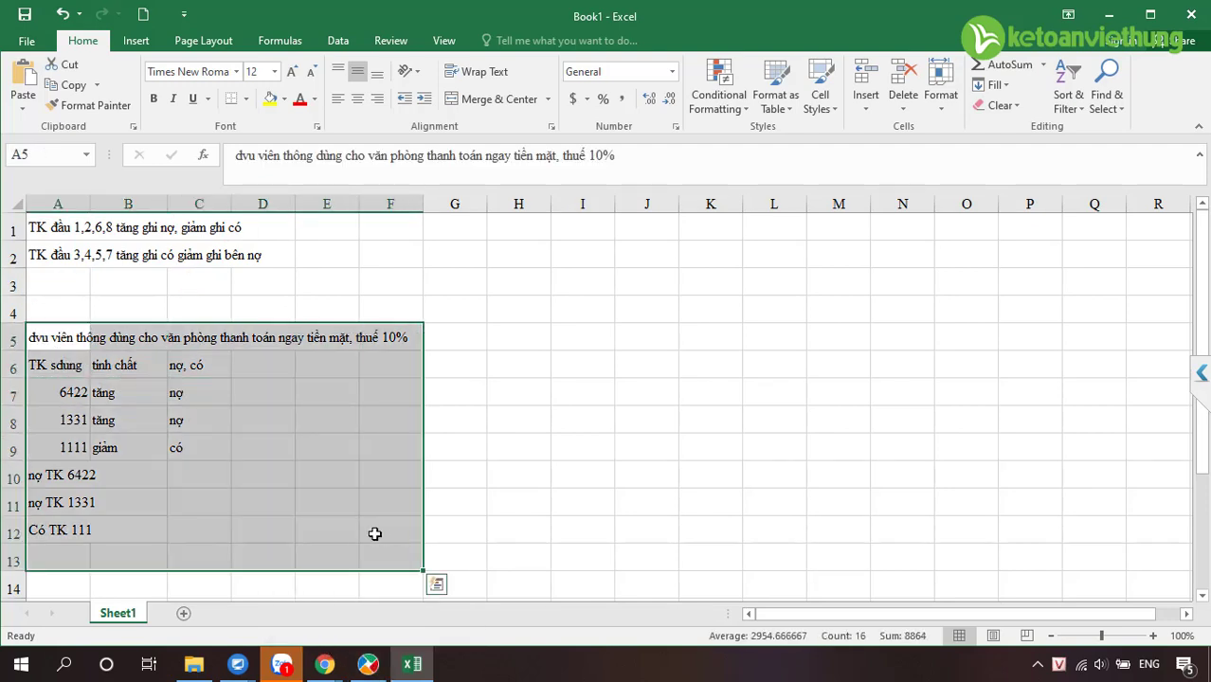
Switch to MISA SME.NET and open a new service purchase voucher under Mua hàng, set to immediate payment (Thanh toán ngay) by Tiền mặt
click(369, 669)
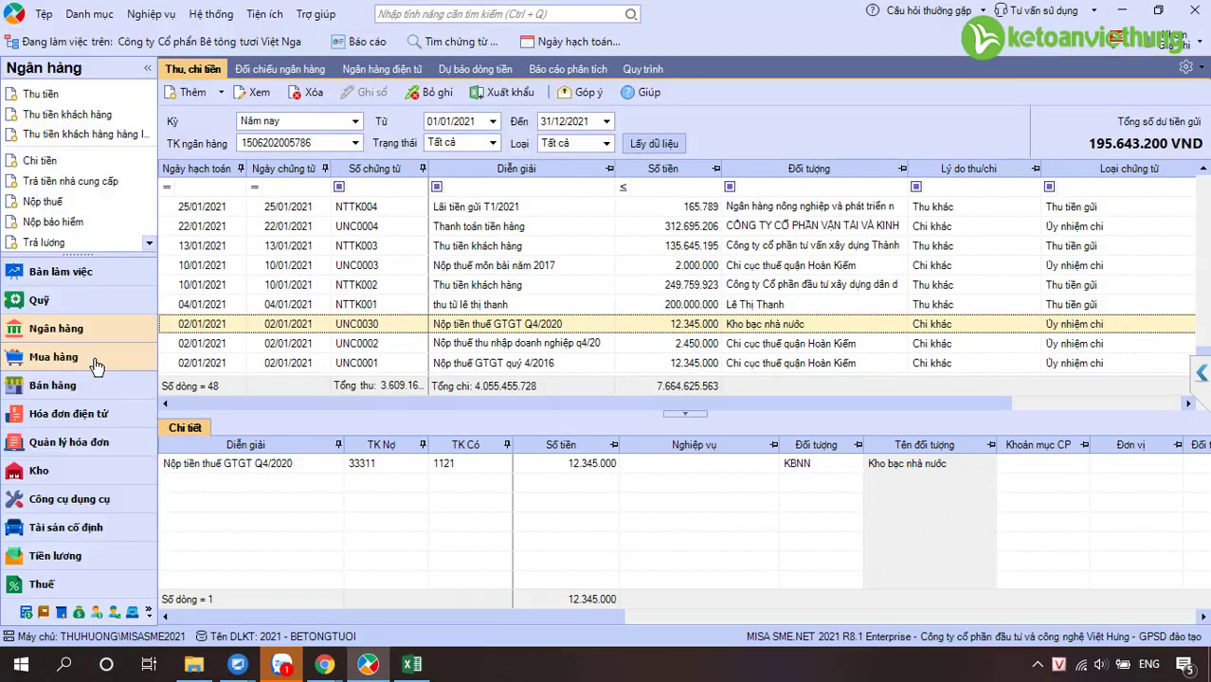
click(95, 365)
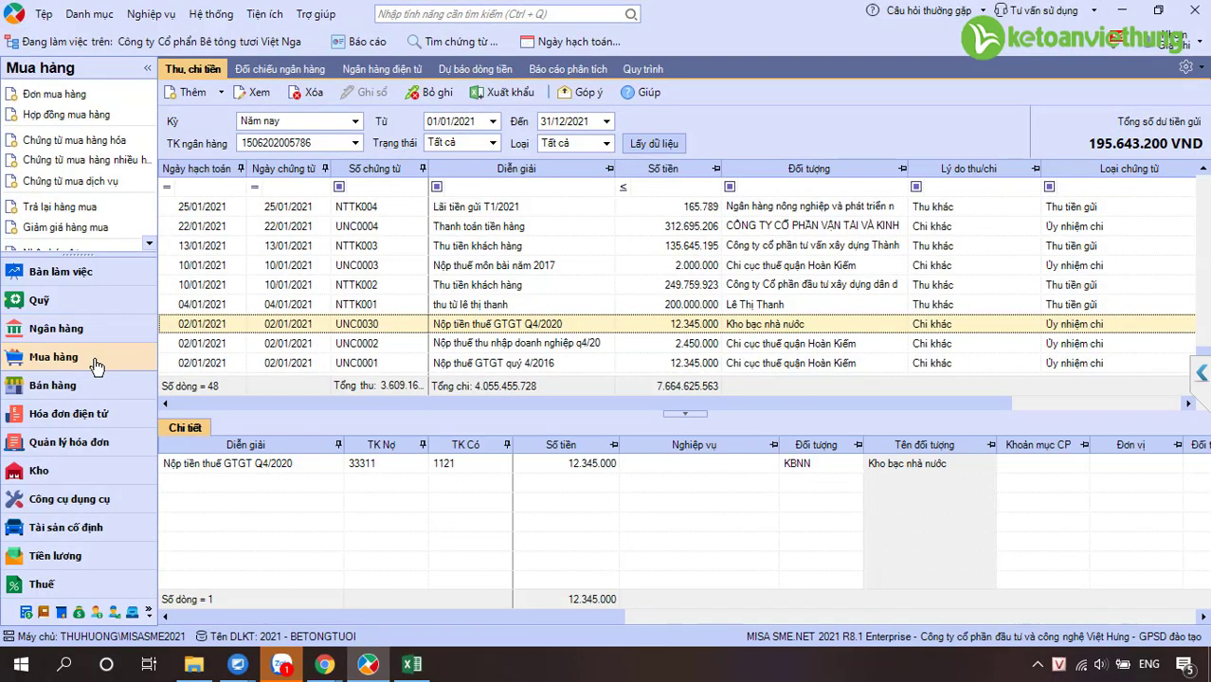
click(108, 182)
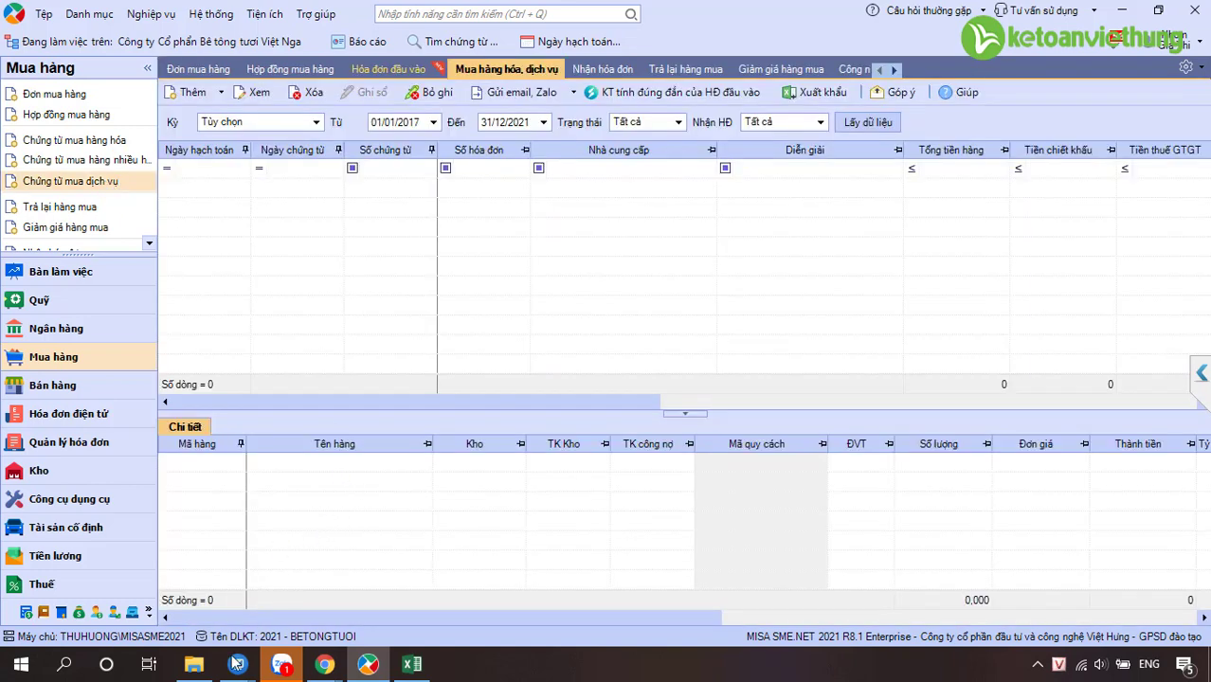
mouse_move(237, 668)
click(237, 593)
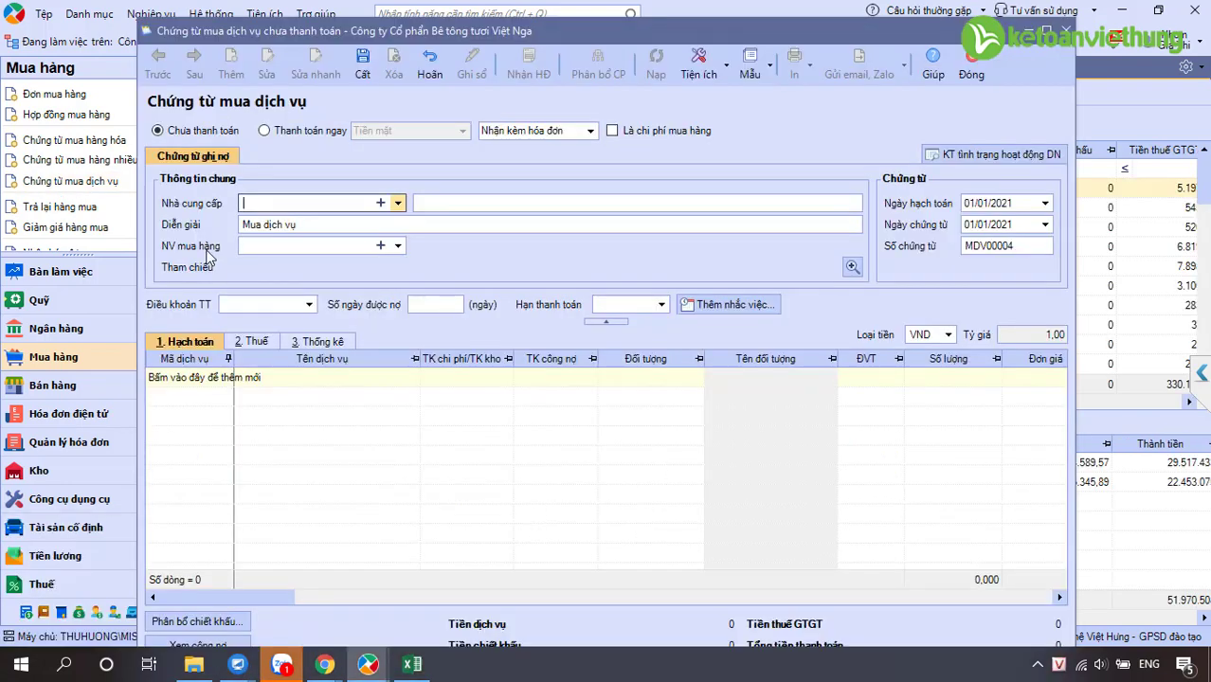
click(265, 130)
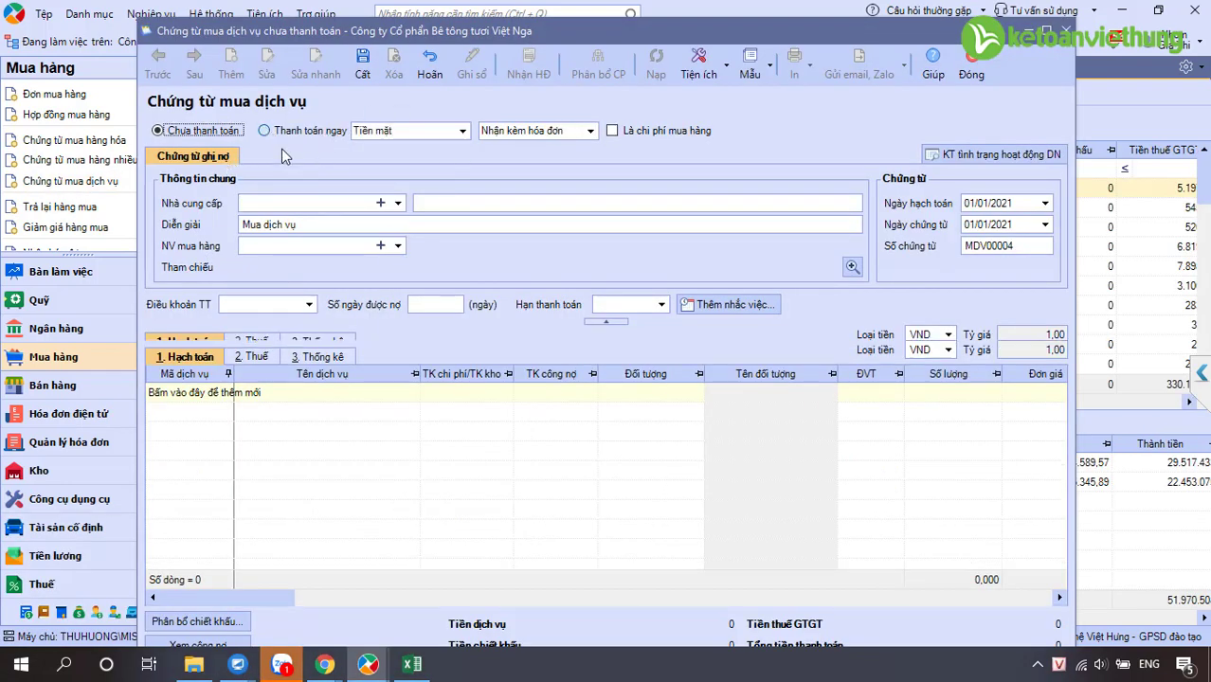
click(285, 203)
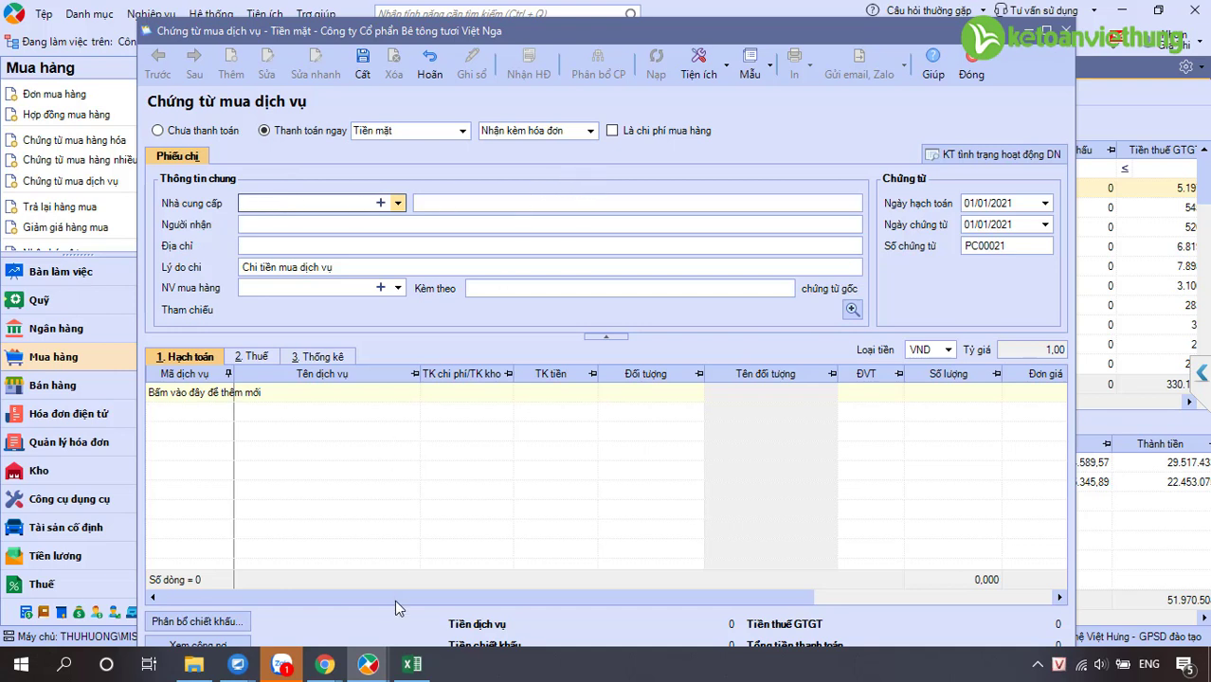
Switch to the UltraViewer remote sessions and activate the tax code field of the new supplier form with code FPT
mouse_move(238, 669)
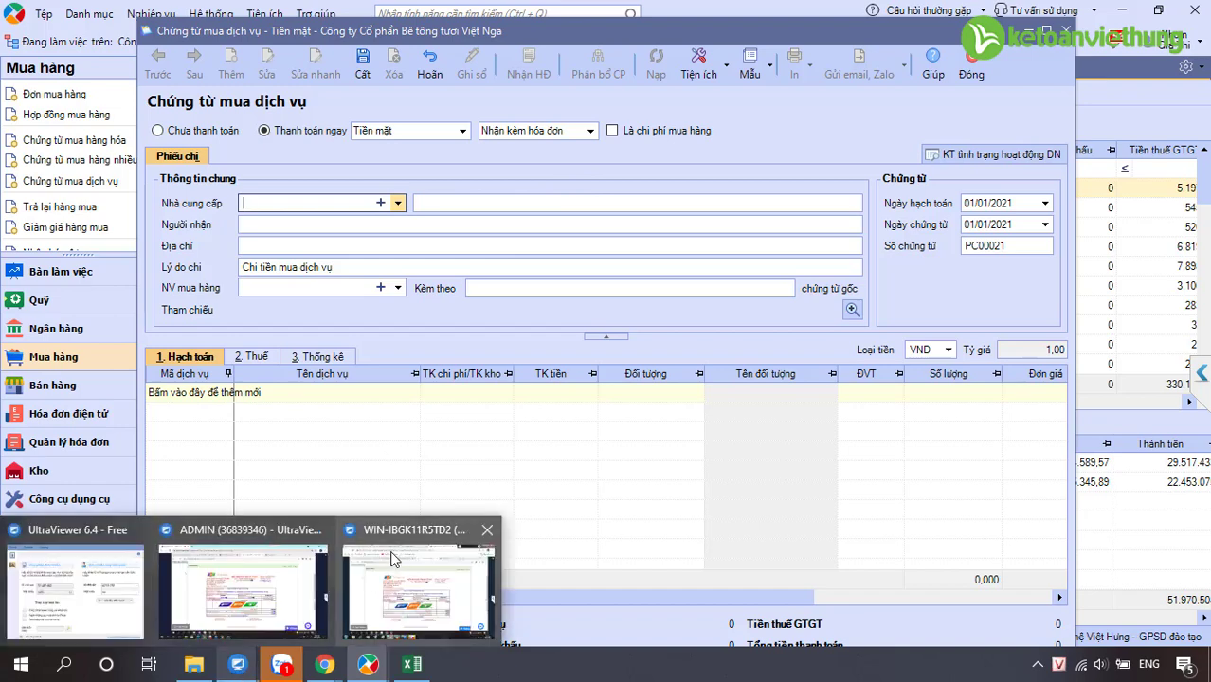
click(417, 583)
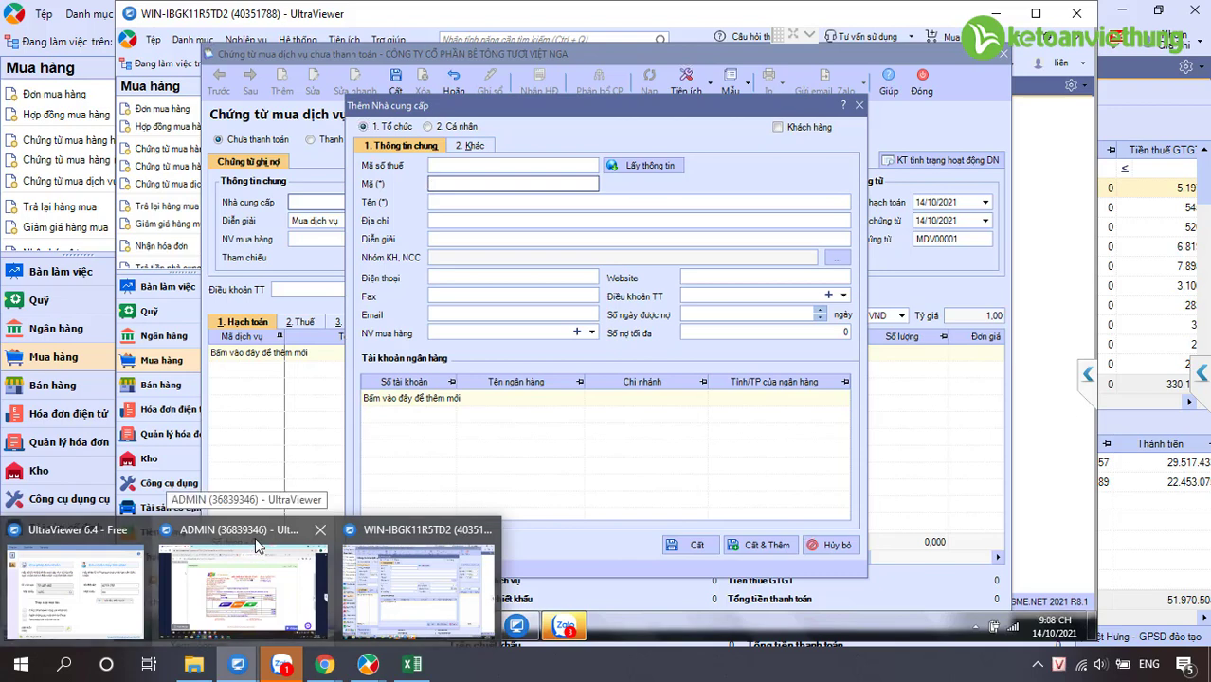
click(252, 553)
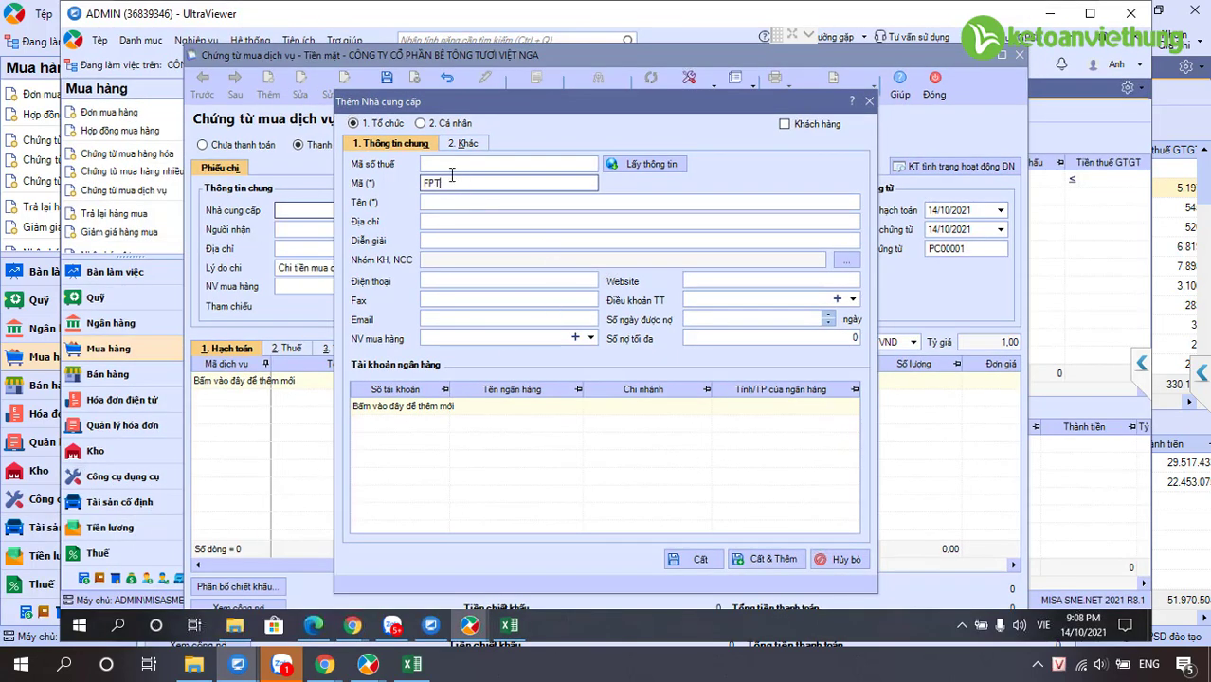
key(Tab)
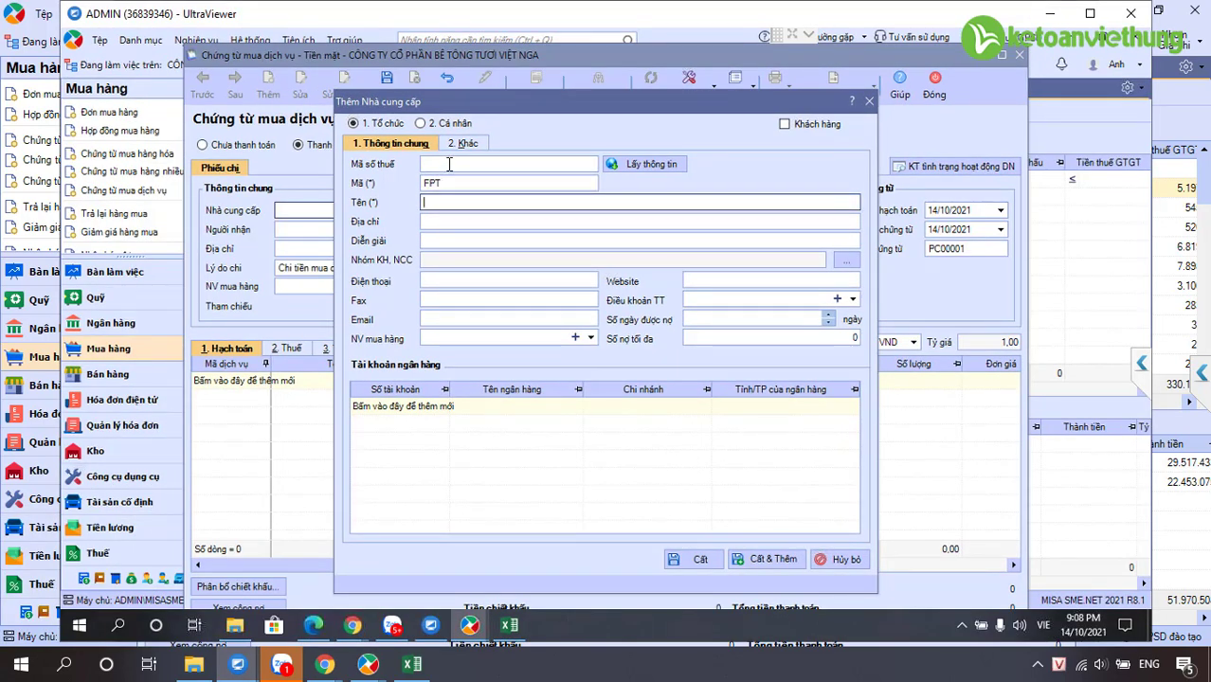
click(471, 163)
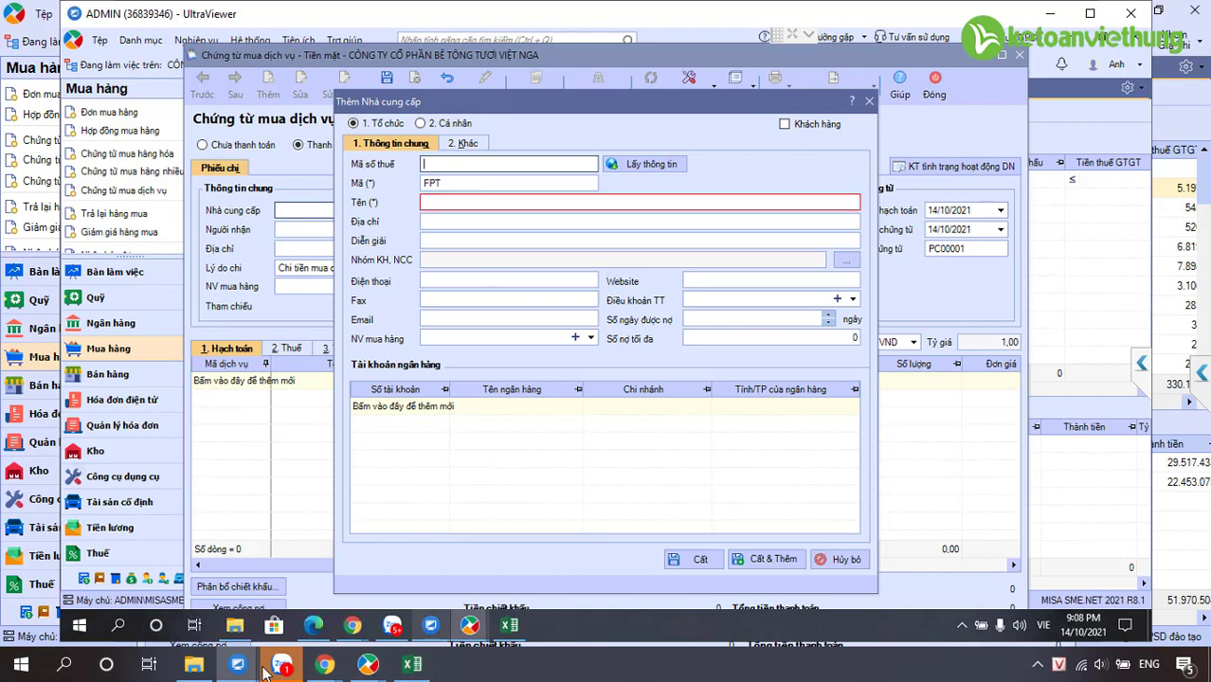
Show the cash payment slip Phiếu chi 01 from the lesson's document list in the WIN-IBGK11R5TD2 remote session
mouse_move(237, 668)
click(410, 531)
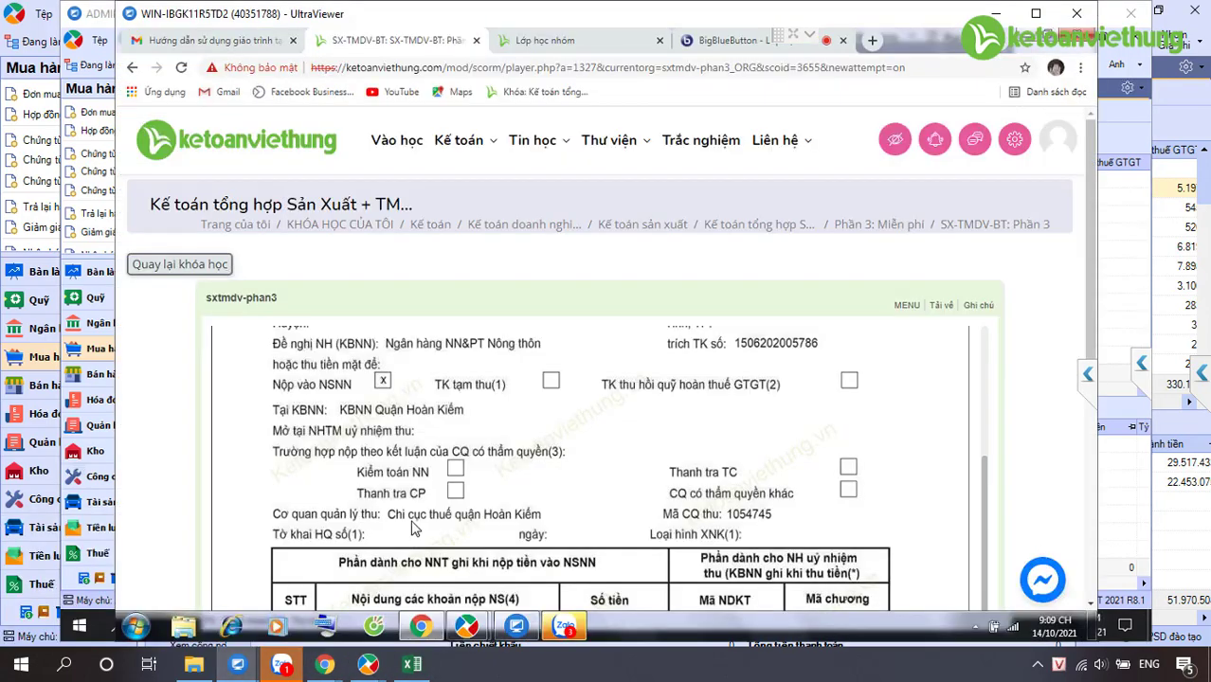
scroll(706, 416, down, 5)
scroll(706, 415, up, 5)
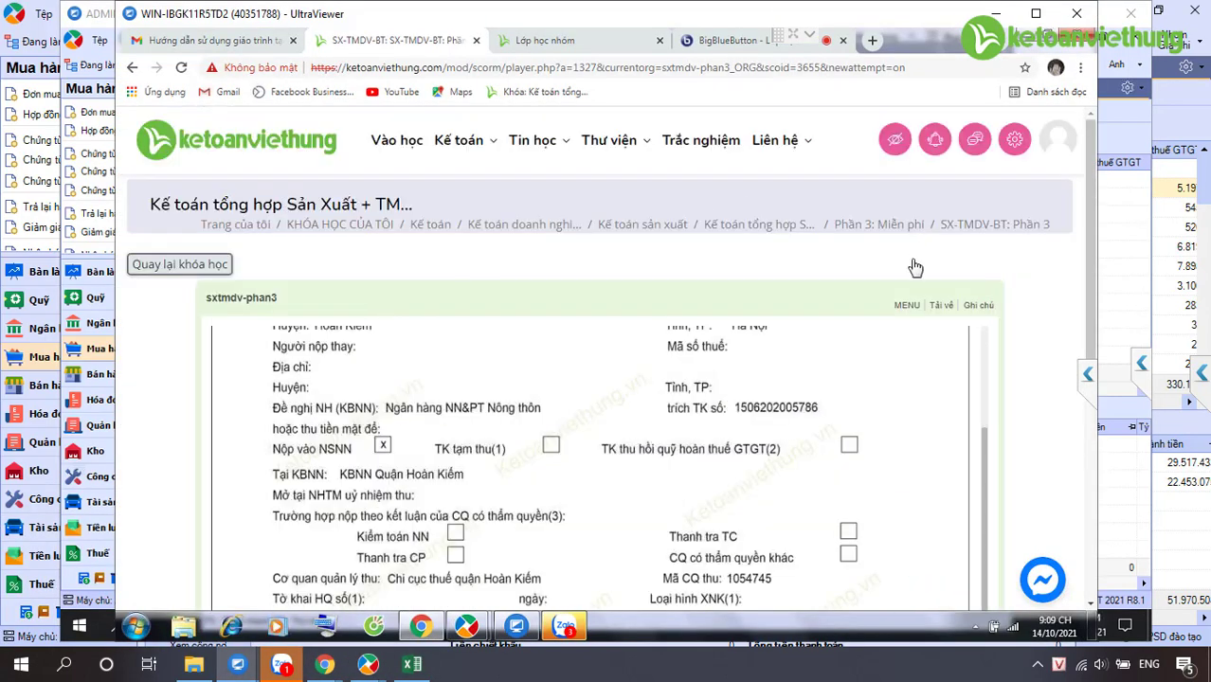
click(907, 305)
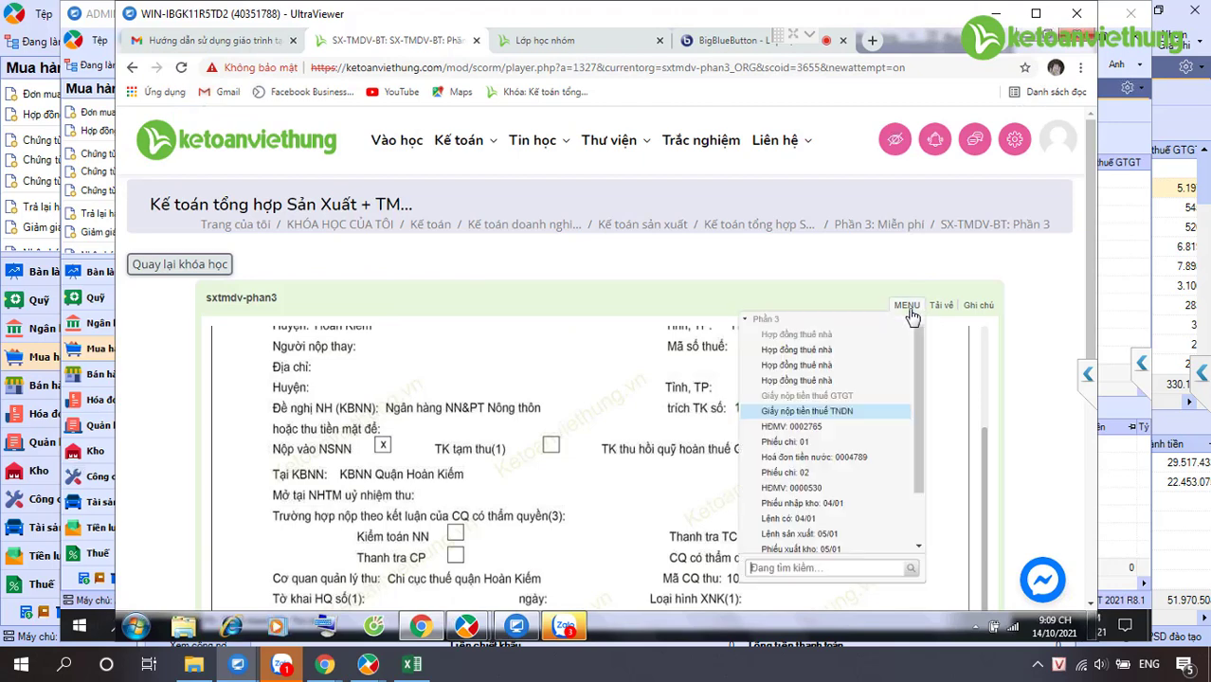
click(807, 438)
scroll(807, 437, down, 2)
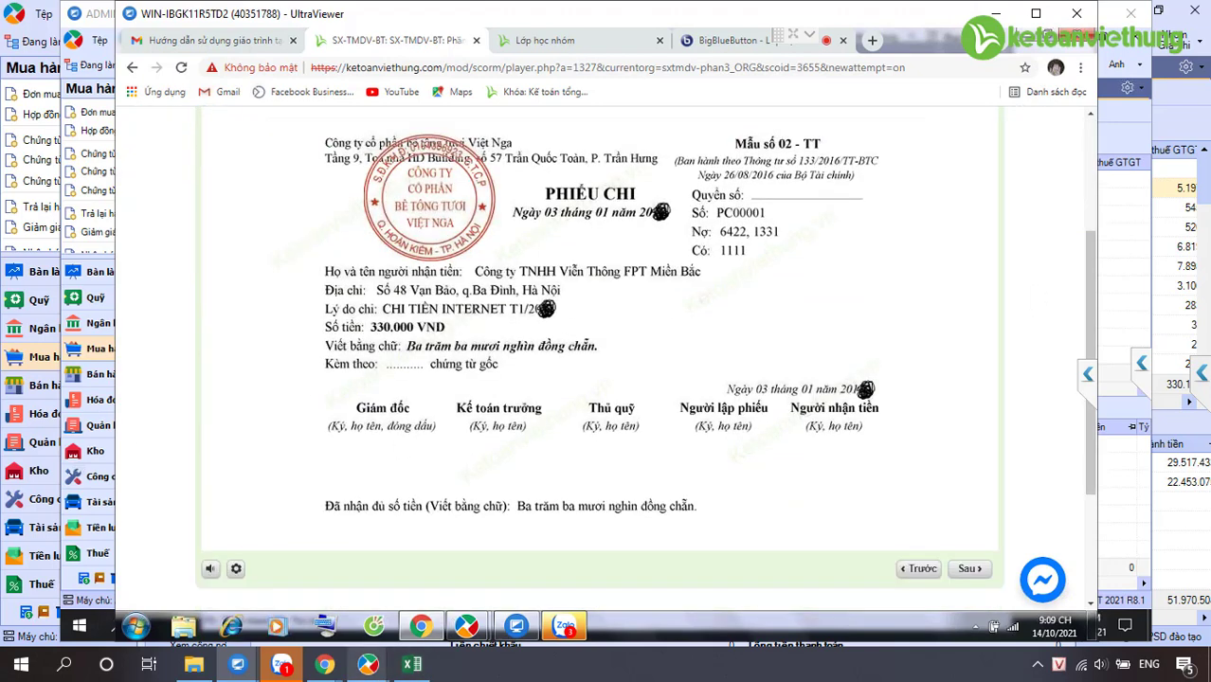
Check the FPT supplier entry on the service purchase voucher in the ADMIN remote session
mouse_move(368, 668)
click(465, 580)
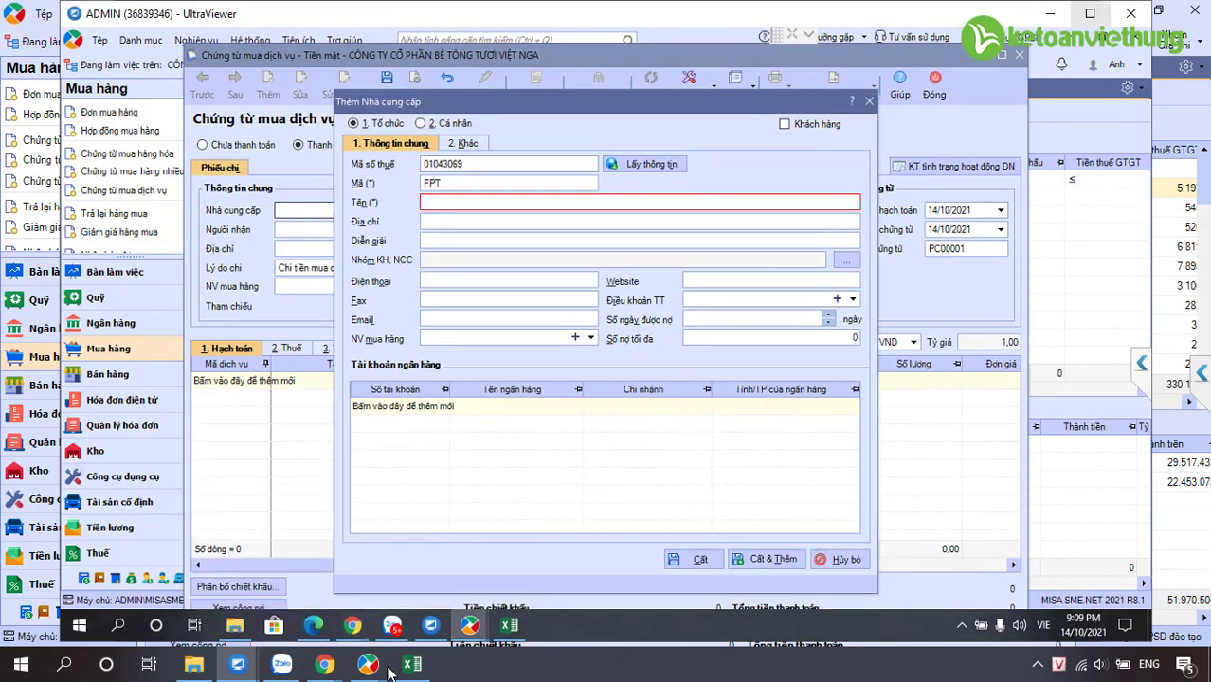
mouse_move(237, 665)
click(412, 543)
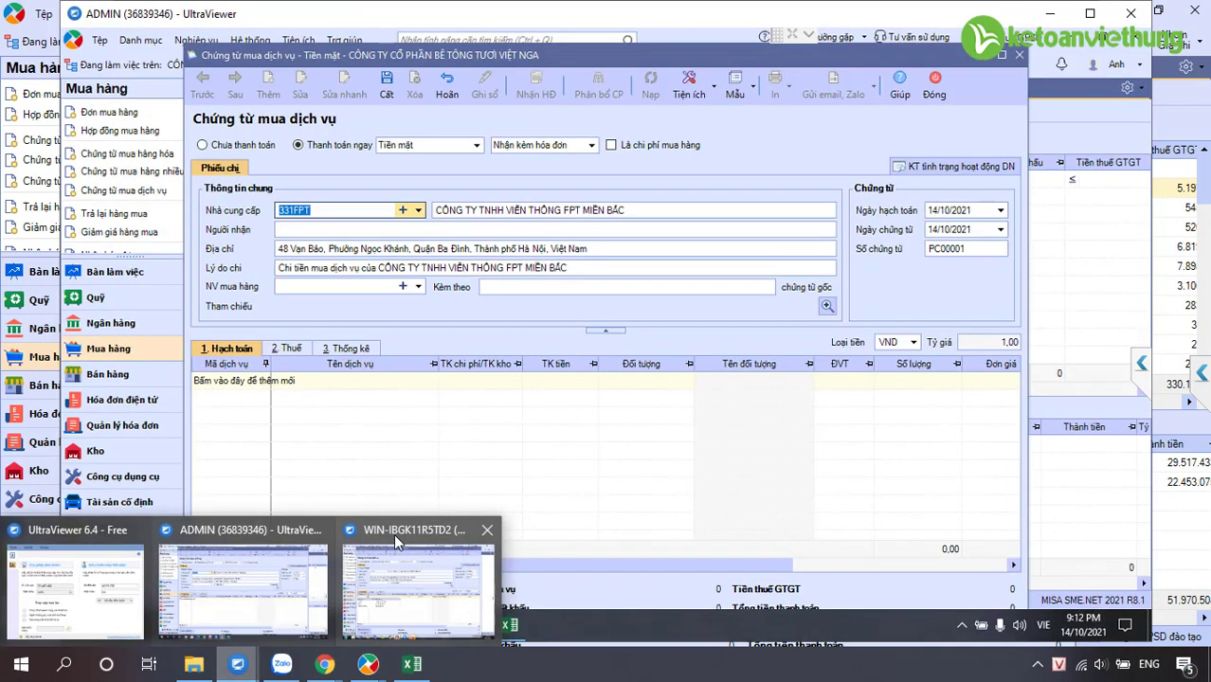
In the WIN-IBGK11R5TD2 remote session, enter "cước viễn thông" as the payment reason (Lý do chi) of the service purchase voucher
click(394, 542)
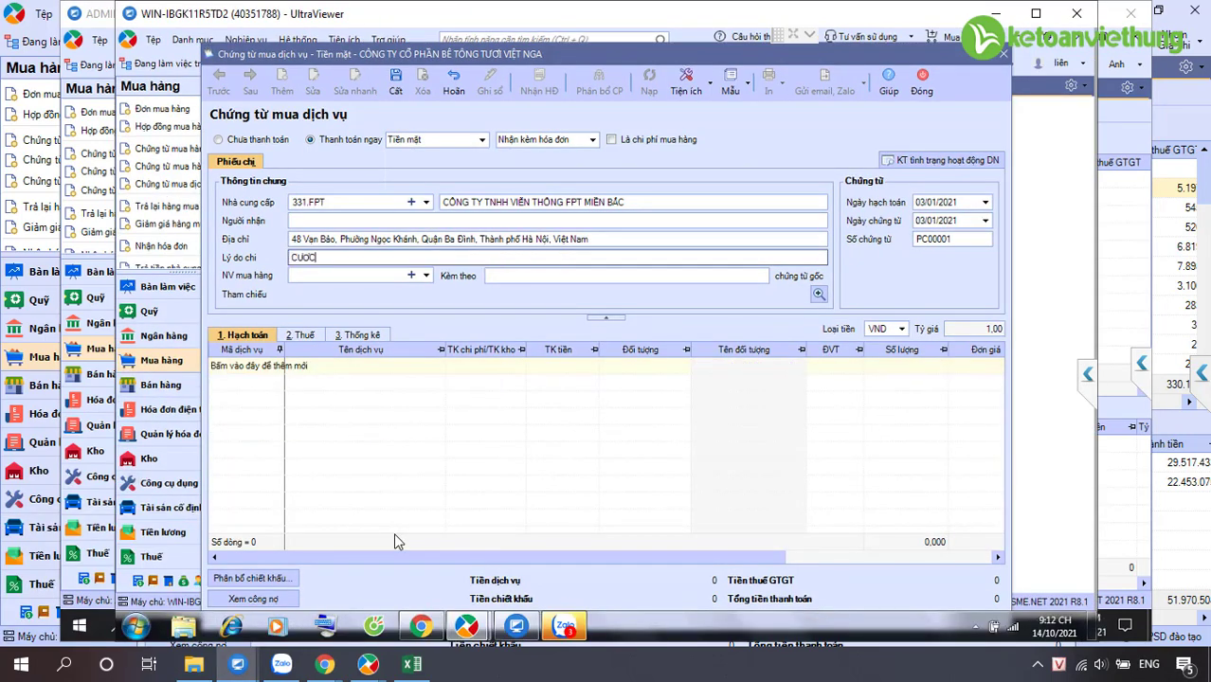
text(VIEN THONG)
key(BackSpace)
key(BackSpace)
key(BackSpace)
key(BackSpace)
key(BackSpace)
key(BackSpace)
key(BackSpace)
key(BackSpace)
key(BackSpace)
key(BackSpace)
key(BackSpace)
key(BackSpace)
key(BackSpace)
key(BackSpace)
key(BackSpace)
text(cước )
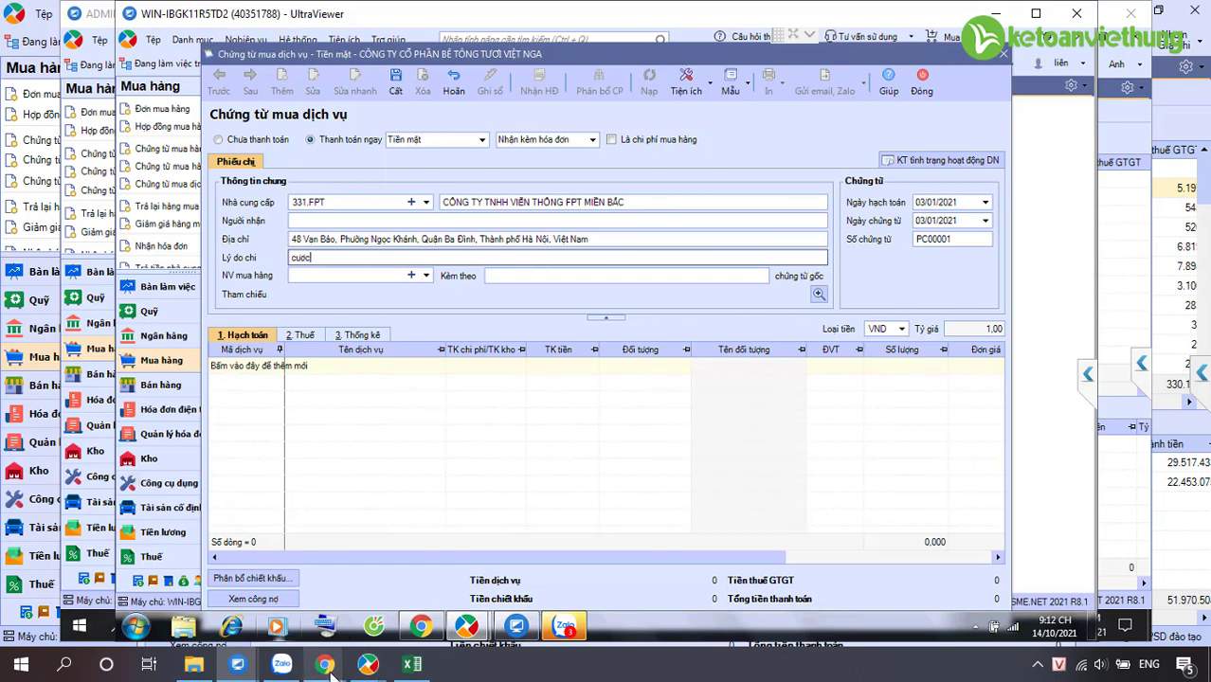
text(viễn thô)
In the ADMIN remote session, add a service item with code CVT named "cước viễn thông" and save it for the voucher's line
mouse_move(237, 667)
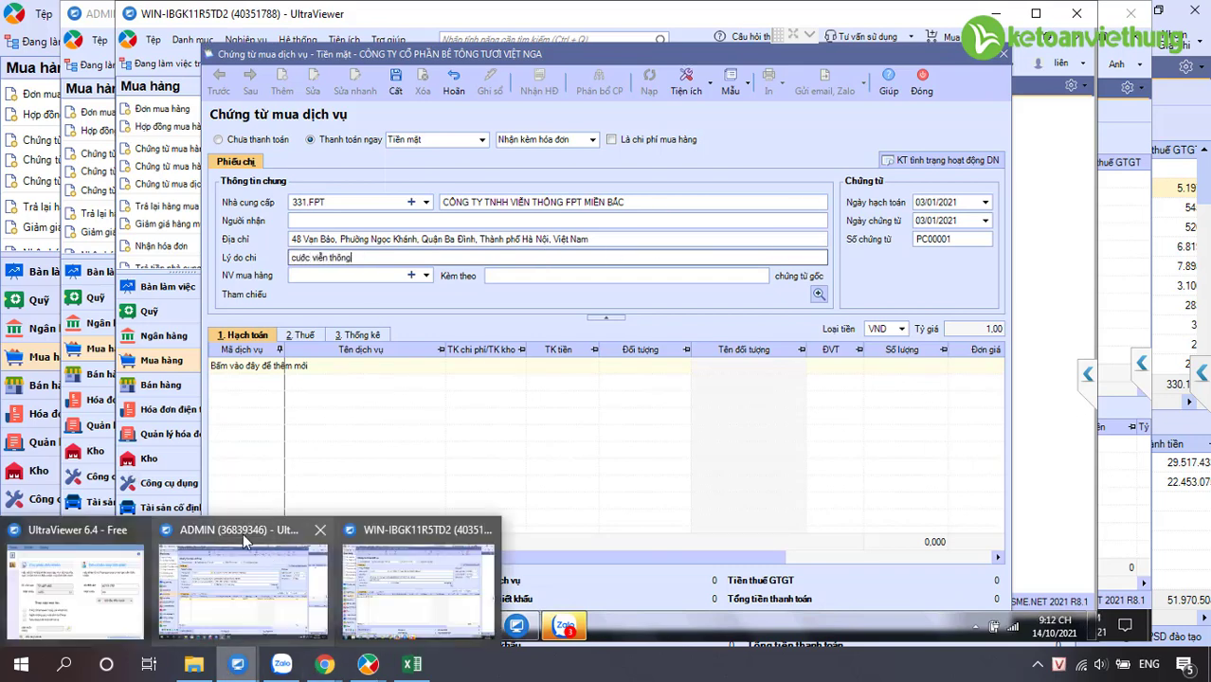
click(242, 533)
key(F2)
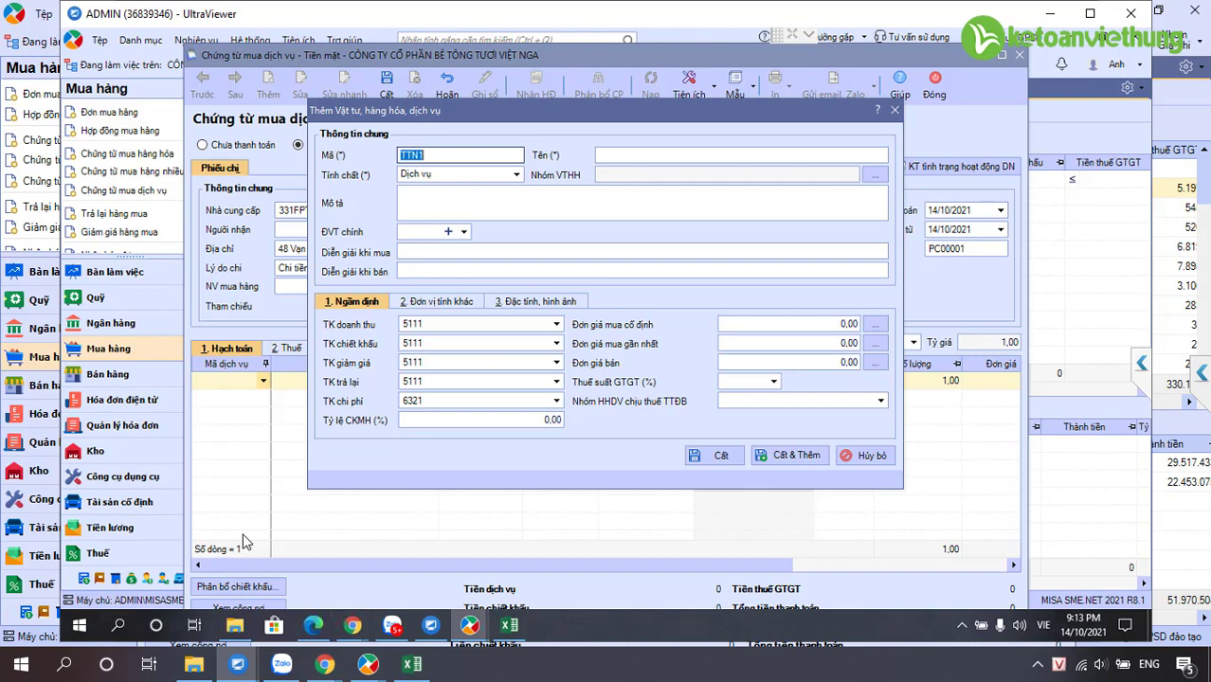
text(CVT)
key(Tab)
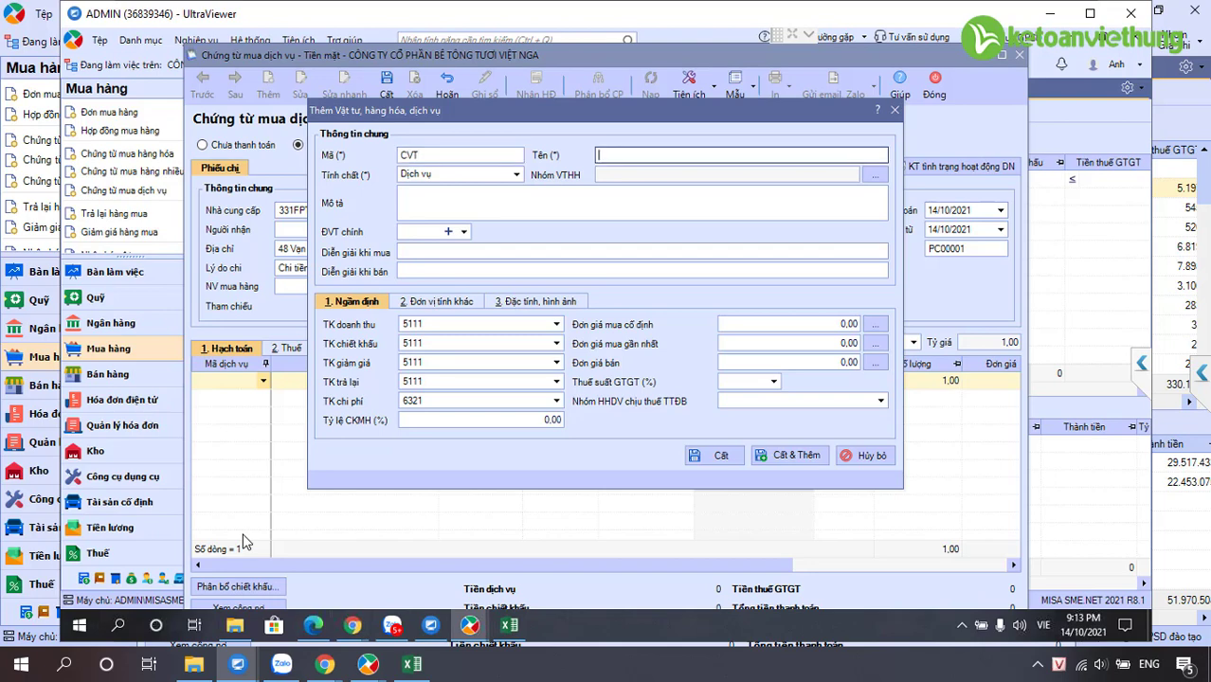
text(cước viễn thông)
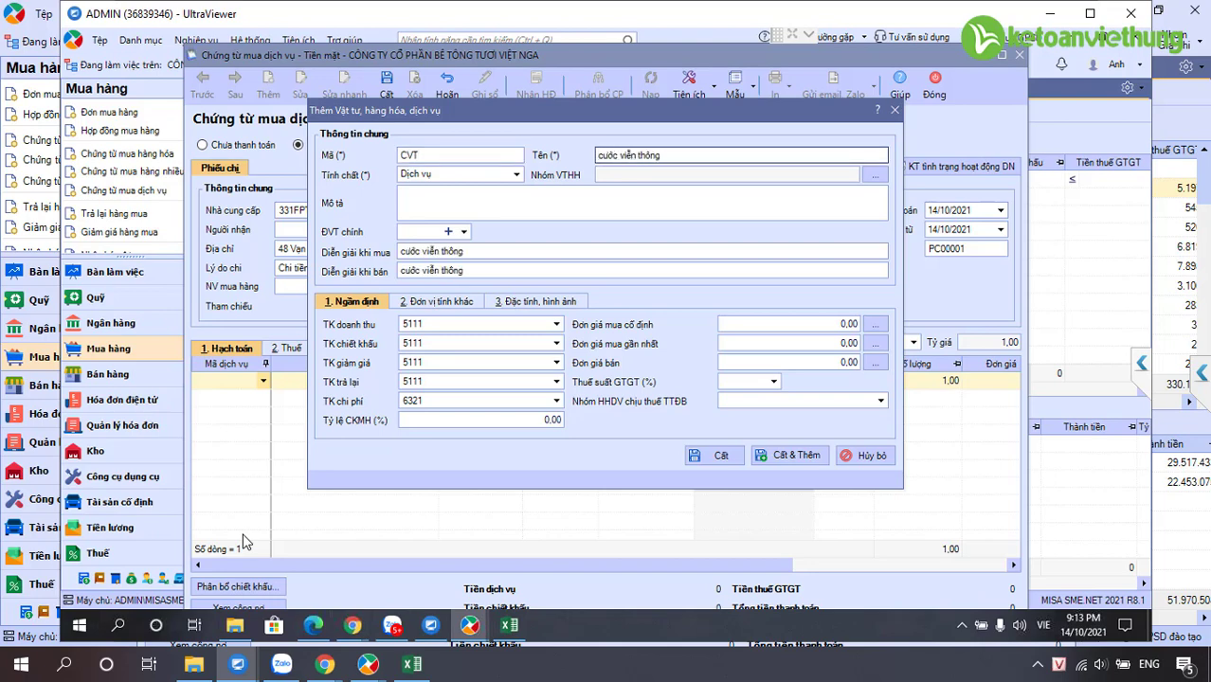
key(Tab)
key(F4)
key(Down)
key(Return)
key(ctrl+s)
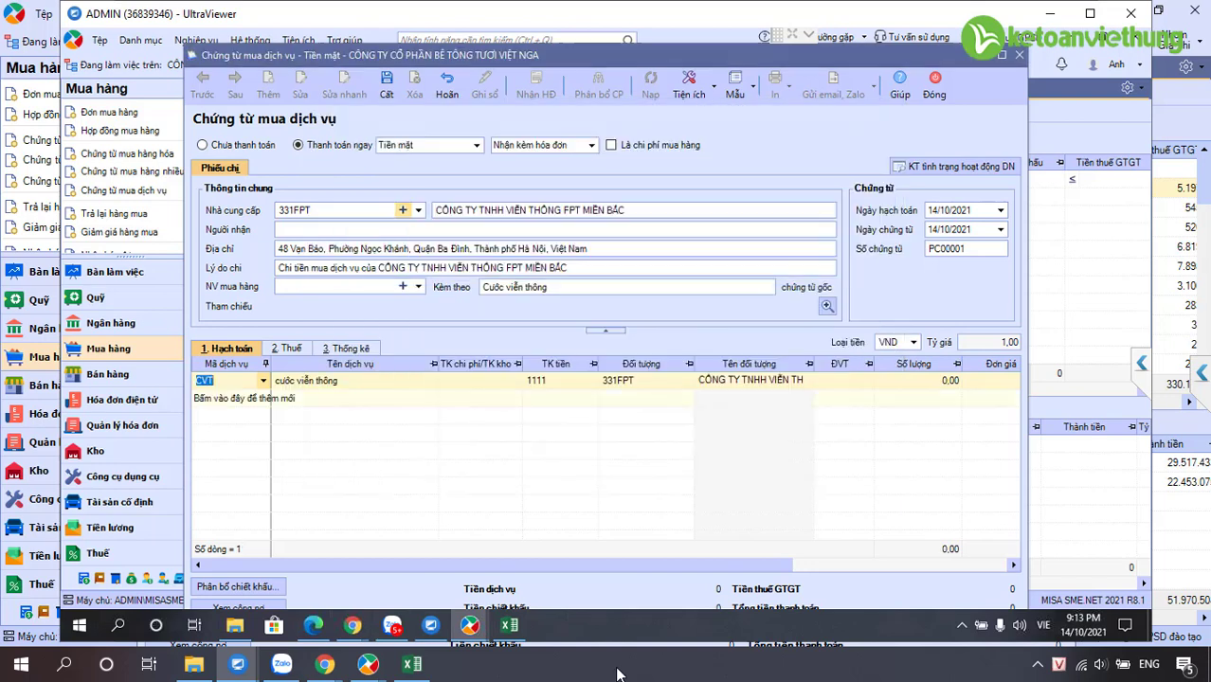
In the WIN-IBGK11R5TD2 session, accept expense account 6422 on the Cước viễn thông line and advance to its unit (ĐVT) field
mouse_move(237, 663)
click(382, 536)
key(Return)
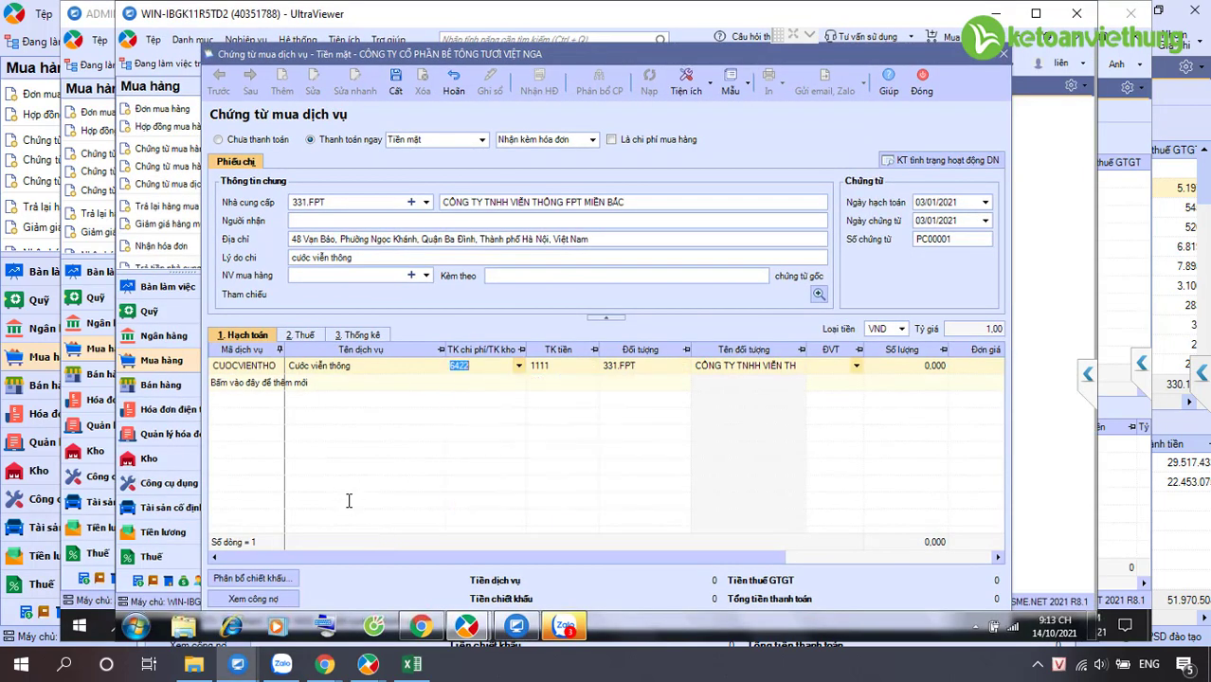
key(Tab)
key(Tab)
key(Tab)
key(Tab)
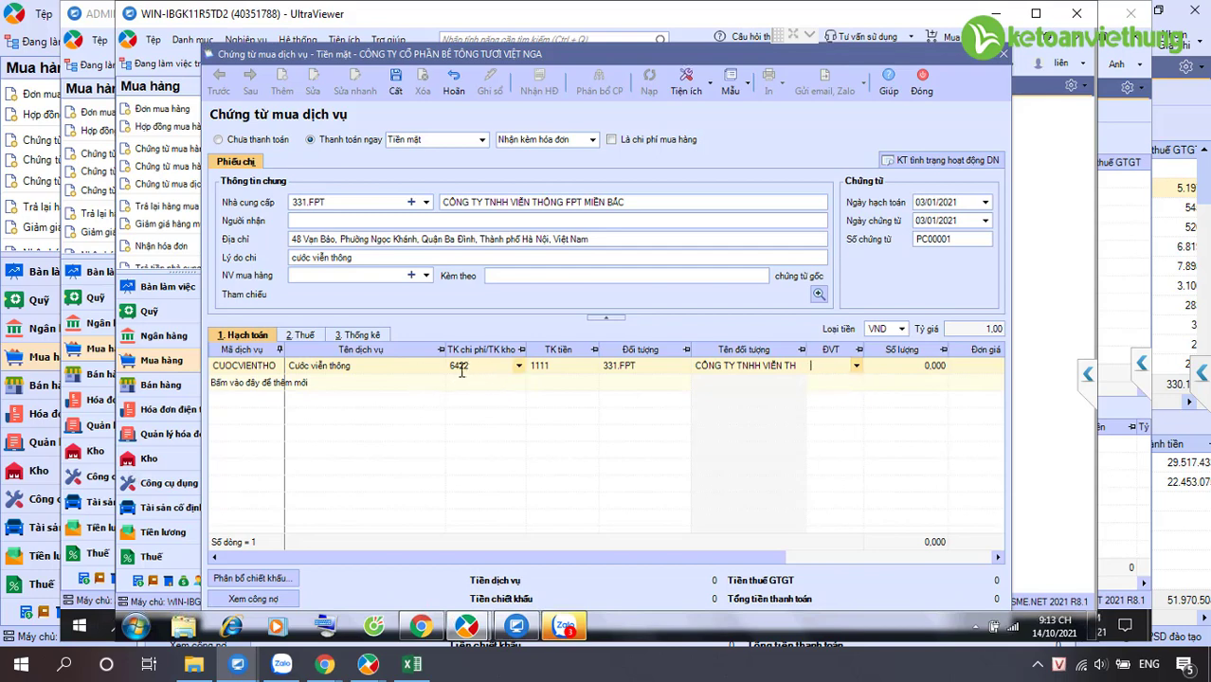
Check the VAT account in the voucher's tax details and the cash account on its accounting line
click(304, 335)
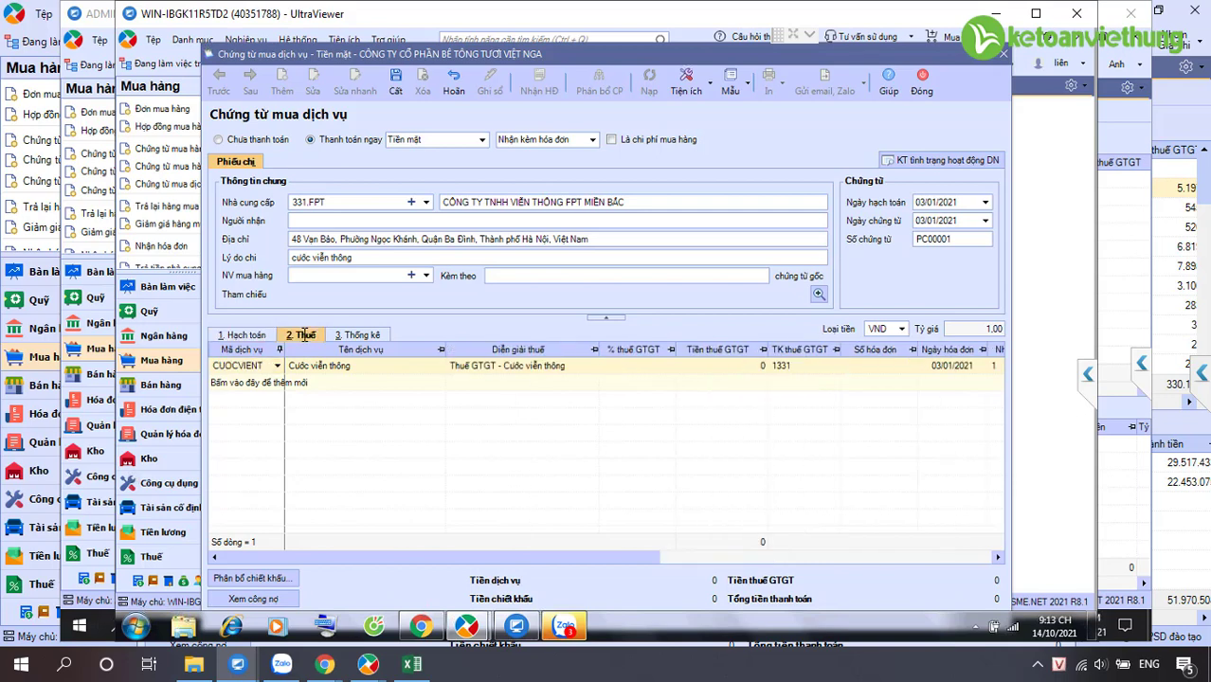
click(791, 366)
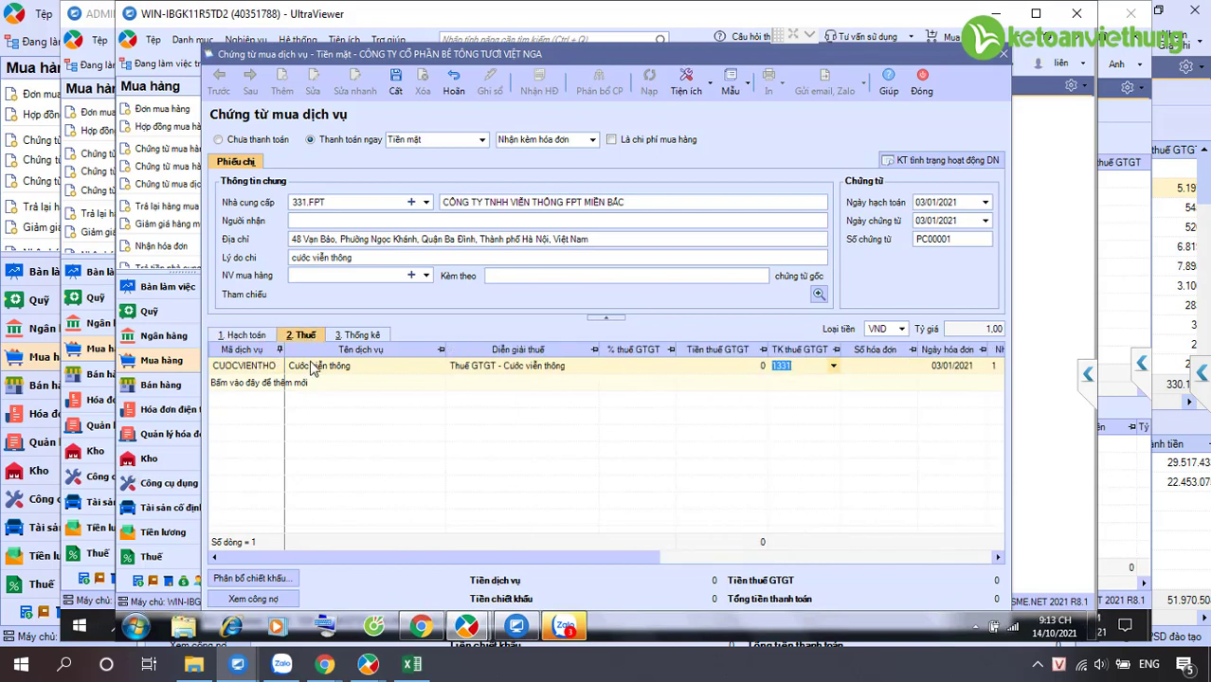
click(246, 335)
click(561, 373)
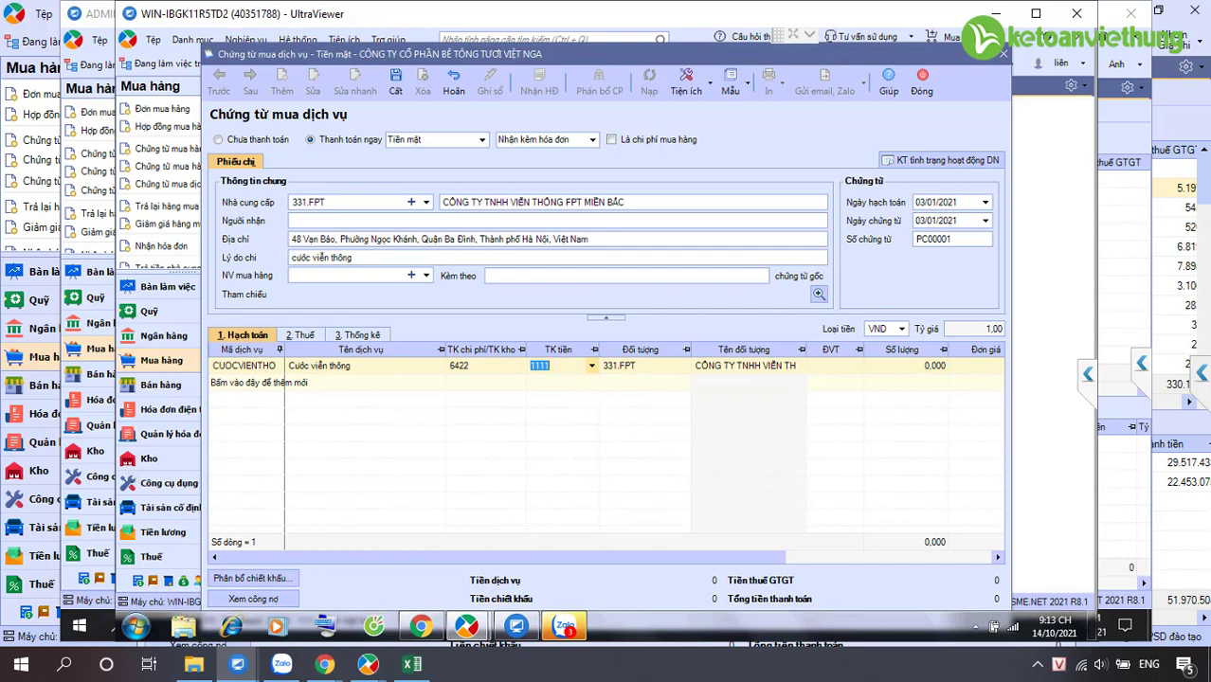
In the ADMIN remote session, set the expense account of the CVT line to 6422
mouse_move(237, 666)
click(245, 630)
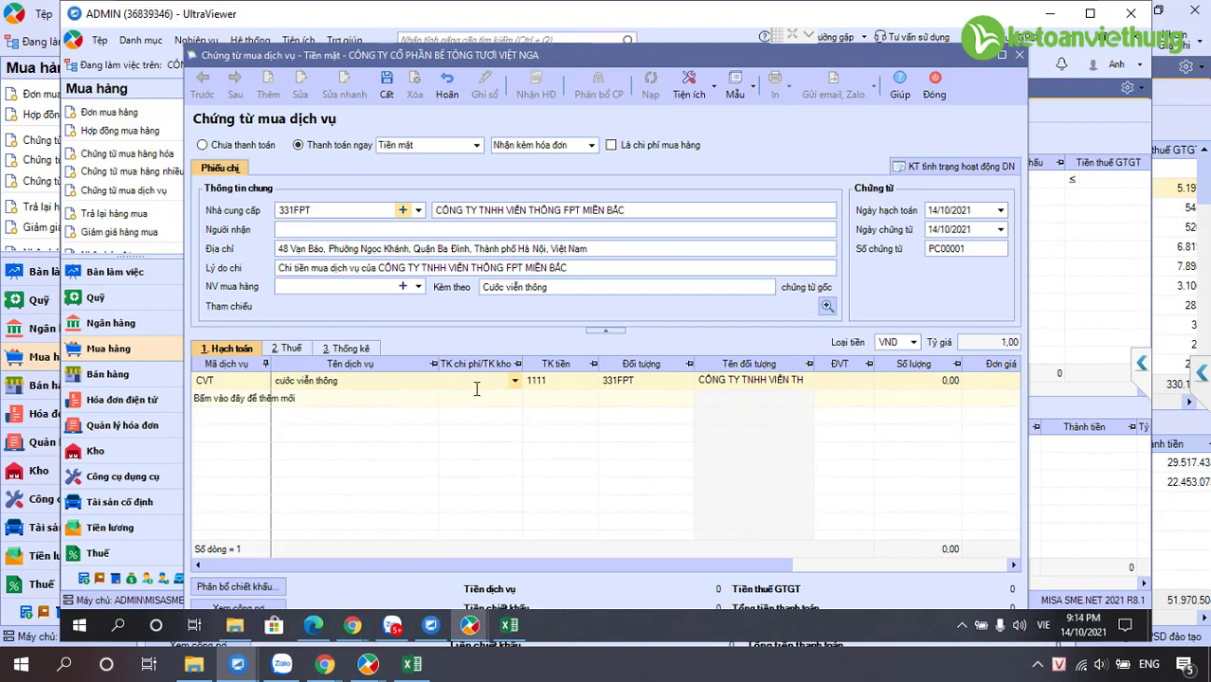
text(6422)
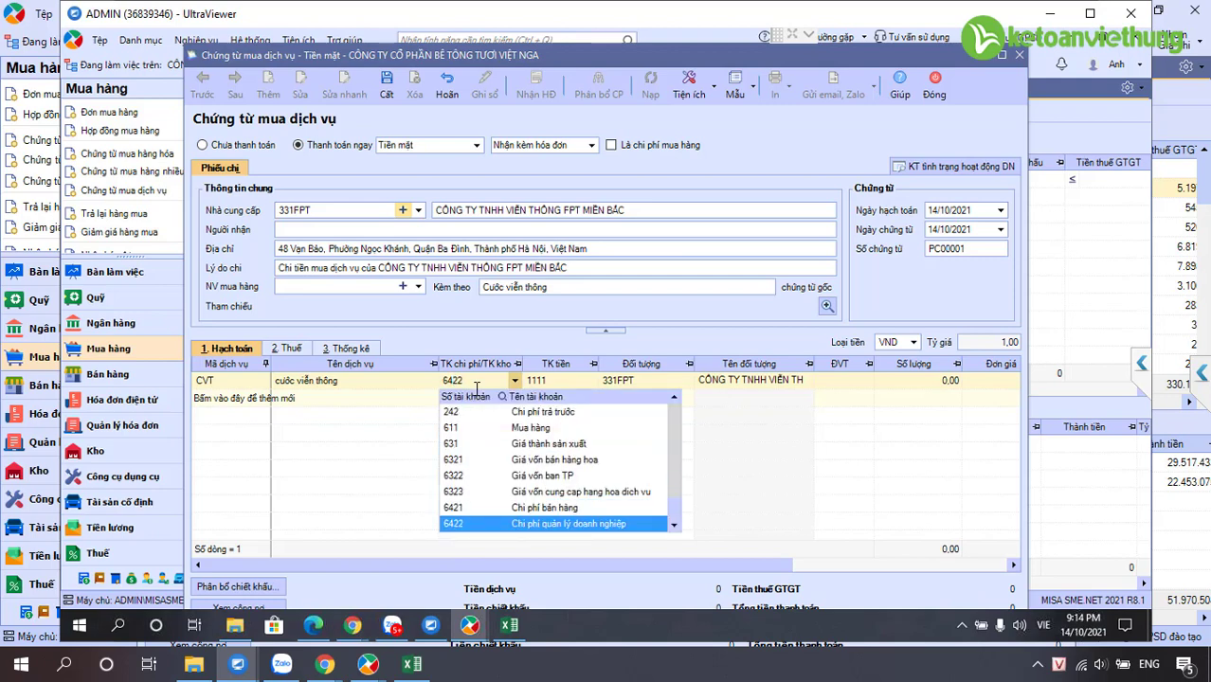
key(Return)
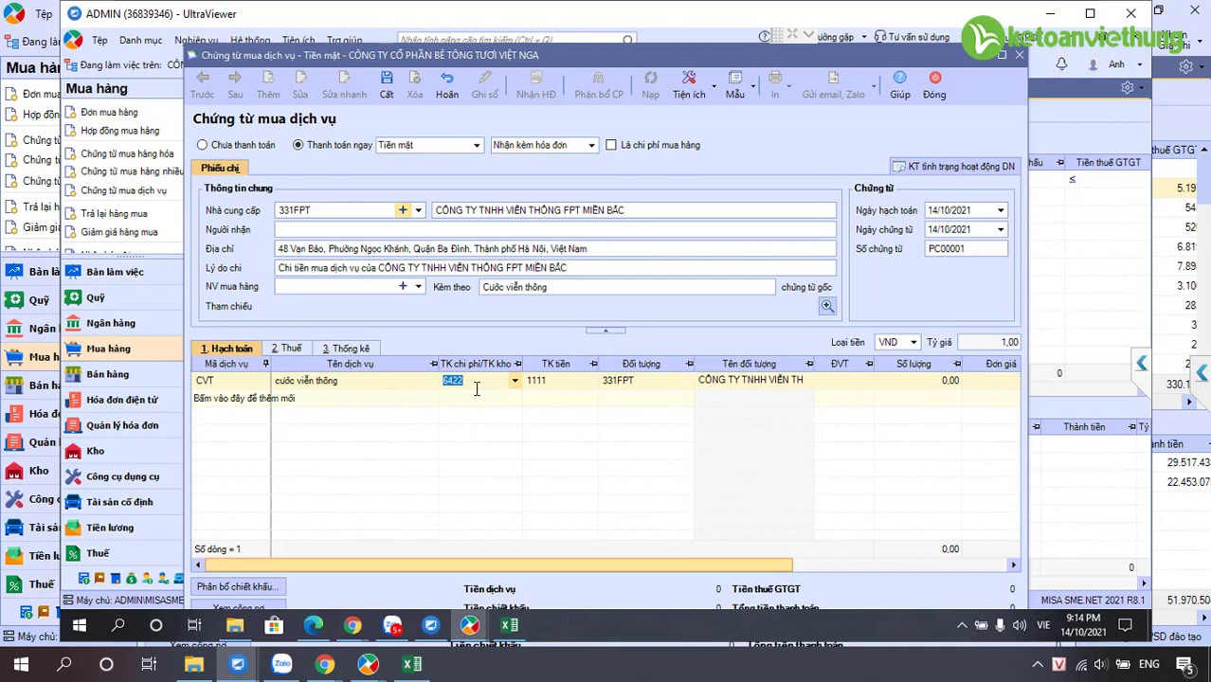
Consult the FPT invoice in the browser and enter 300.000 as the amount (Thành tiền) of the CVT line
key(Tab)
key(Tab)
key(Tab)
key(Tab)
key(Tab)
key(Tab)
key(Tab)
key(alt+Tab)
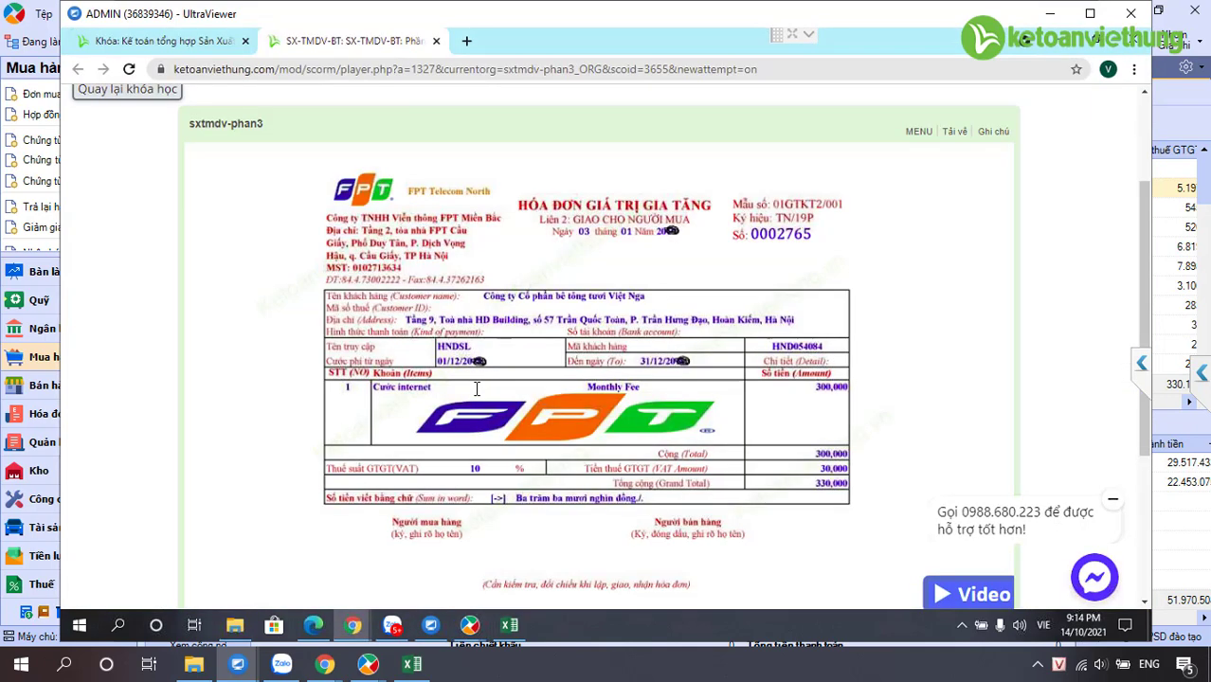
key(alt+Tab)
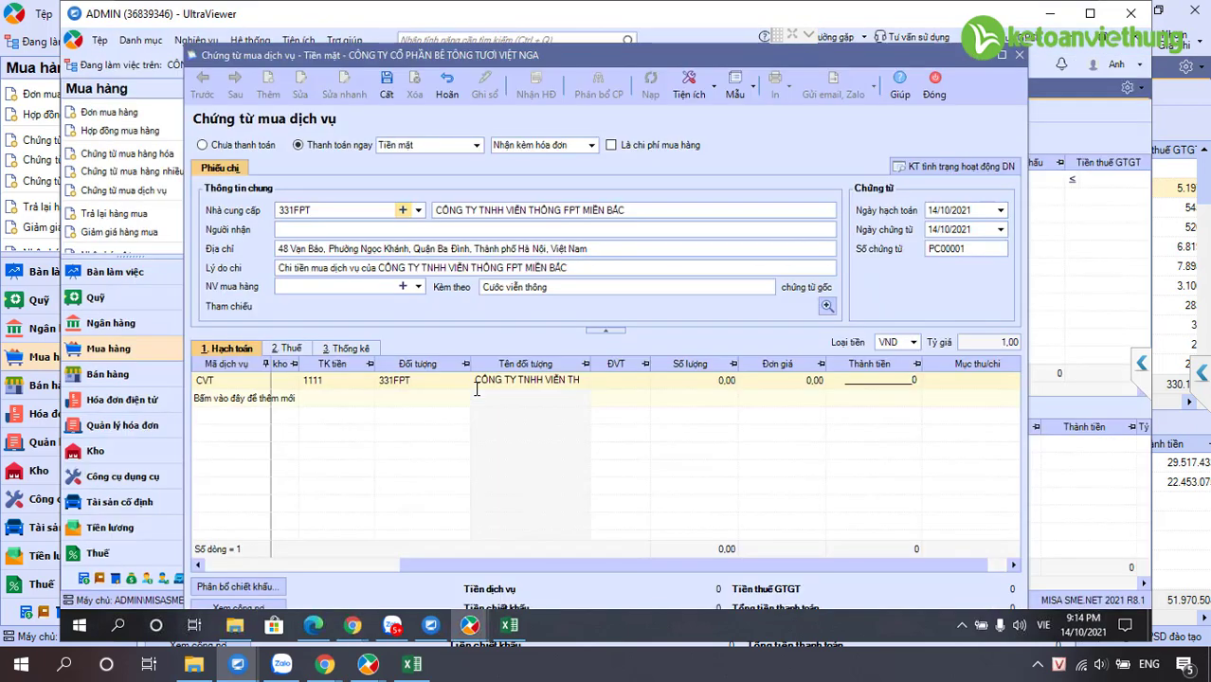
text(3000000)
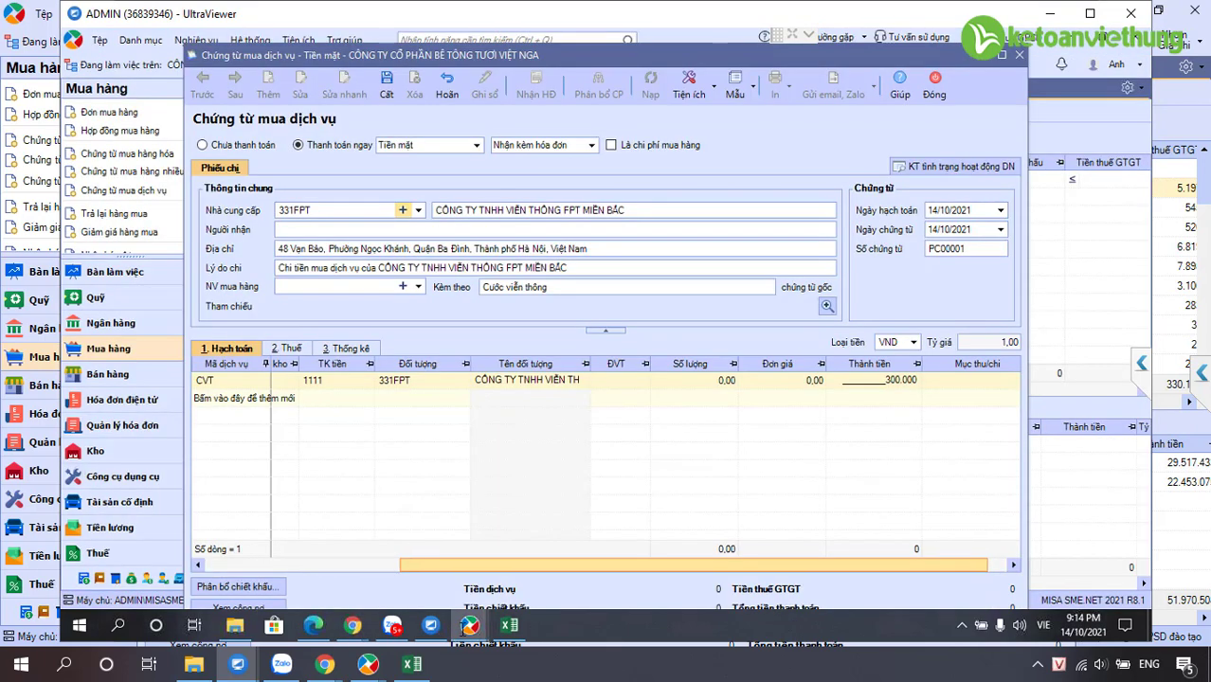
Check the VAT rate selection on the voucher in the WIN-IBGK11R5TD2 remote session
click(237, 668)
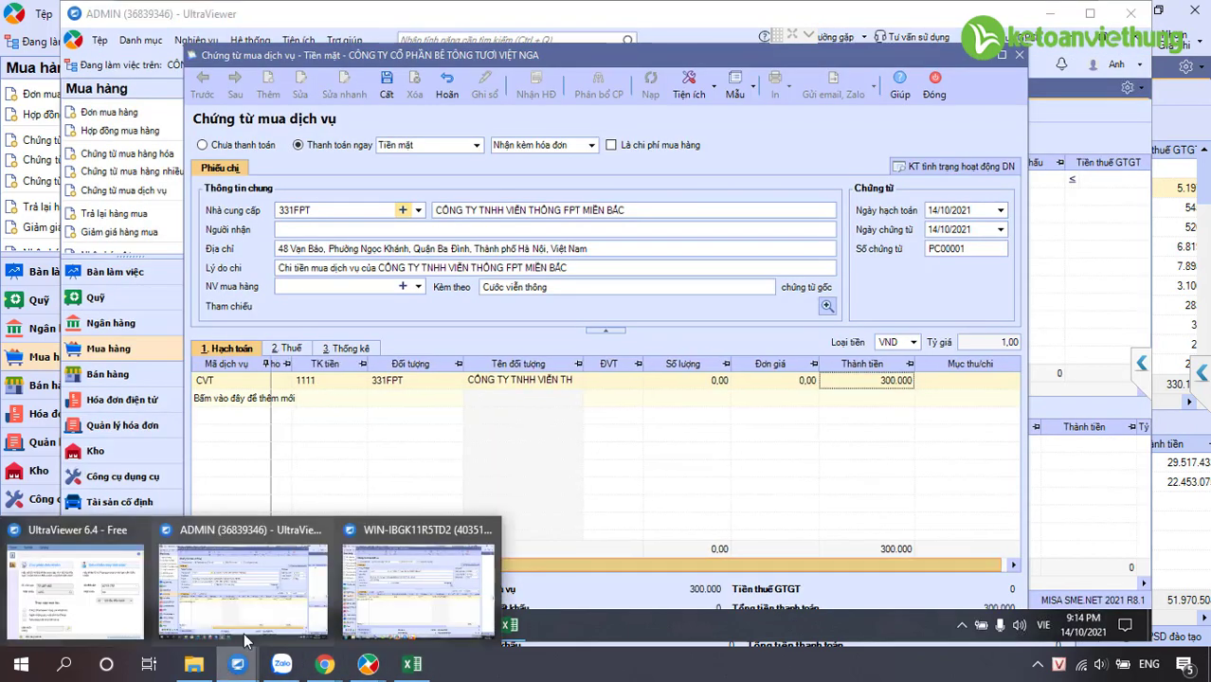
click(394, 530)
click(237, 669)
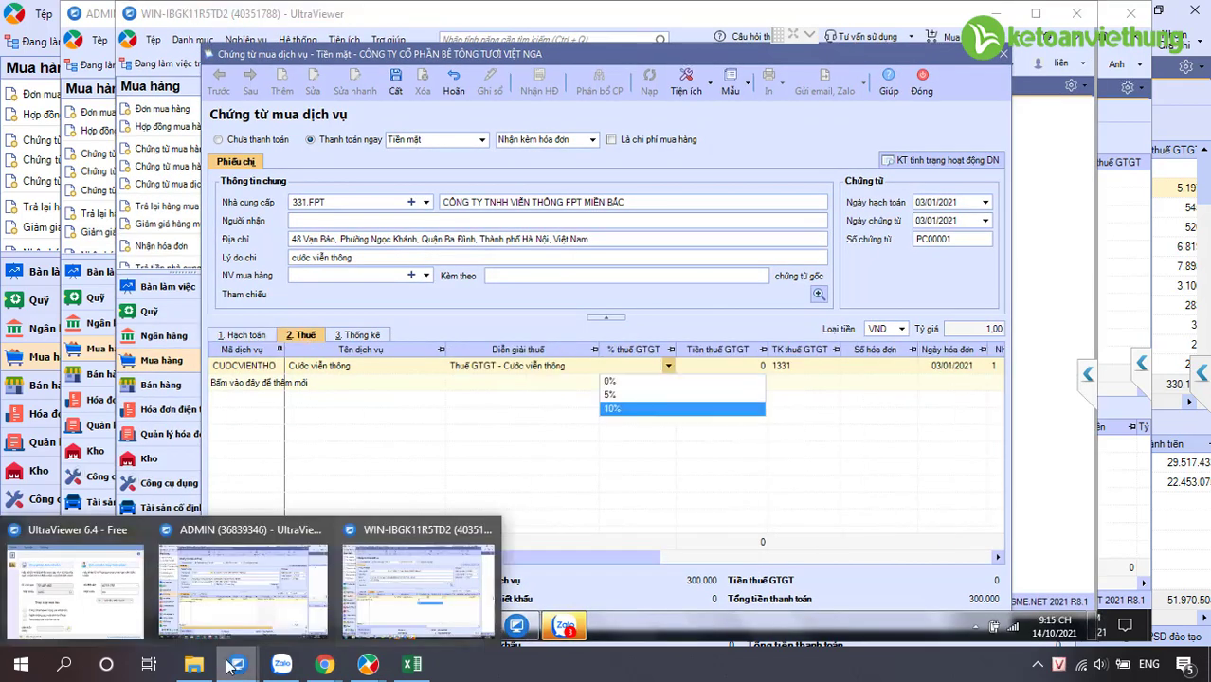
Return to the ADMIN remote session and set the VAT rate of the CVT line to 10%
click(225, 533)
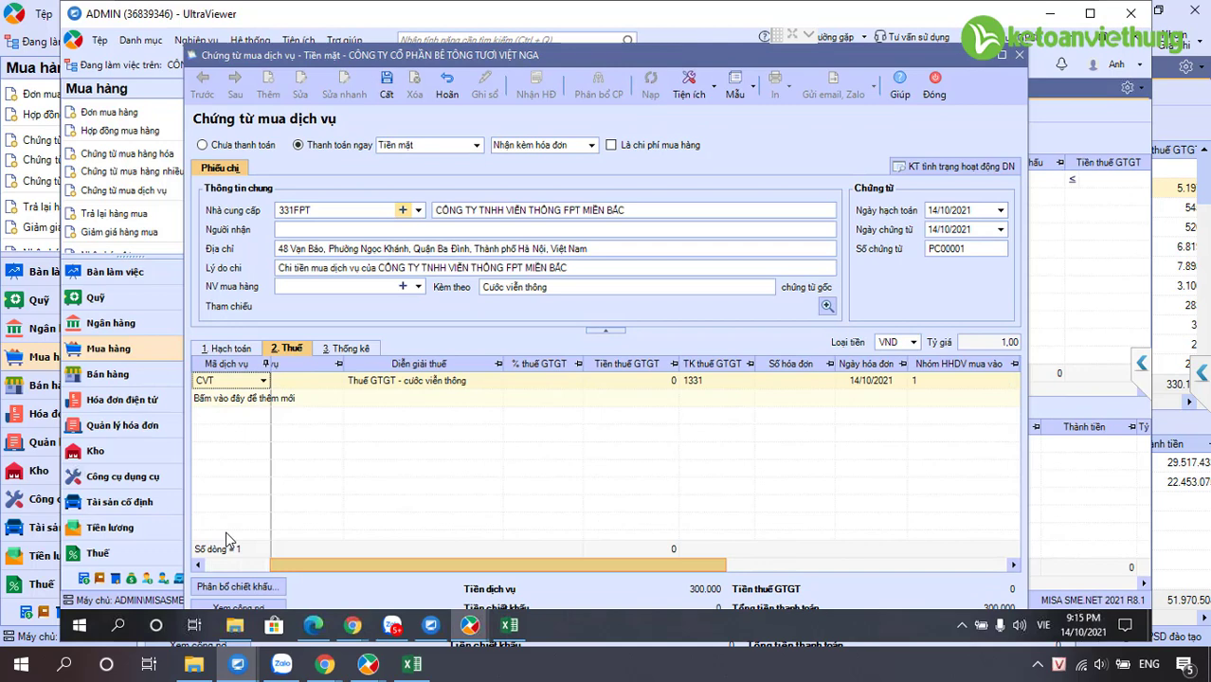
click(228, 565)
click(620, 381)
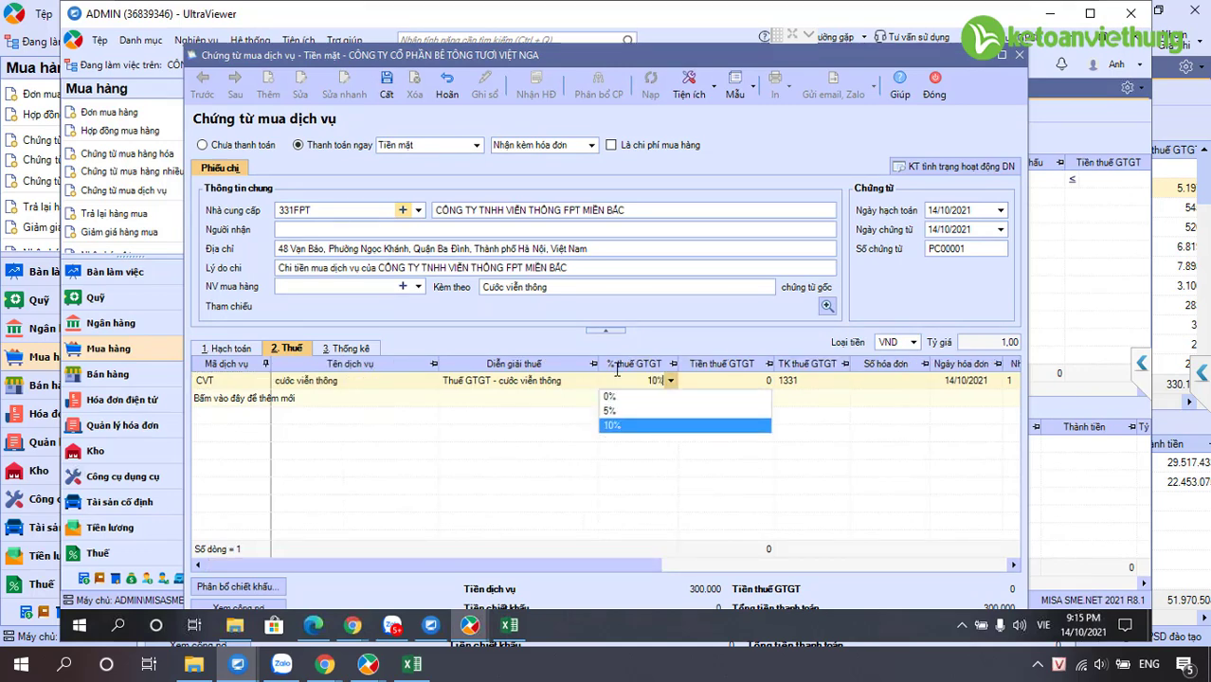
click(612, 426)
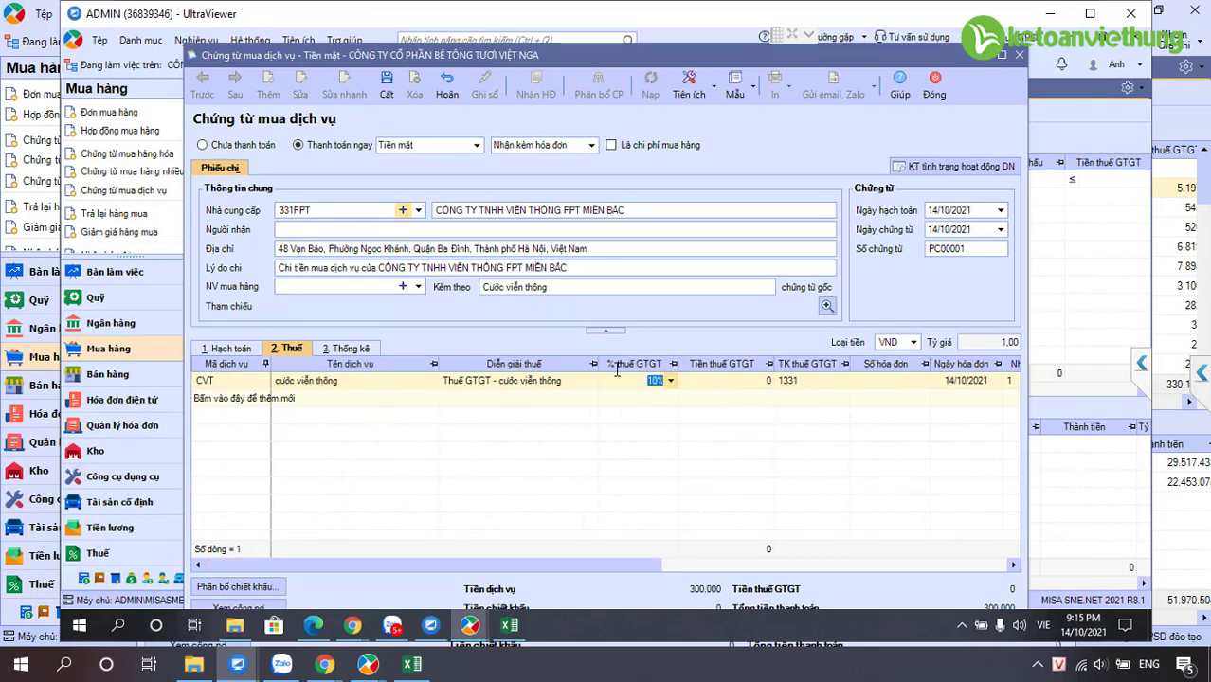
click(872, 383)
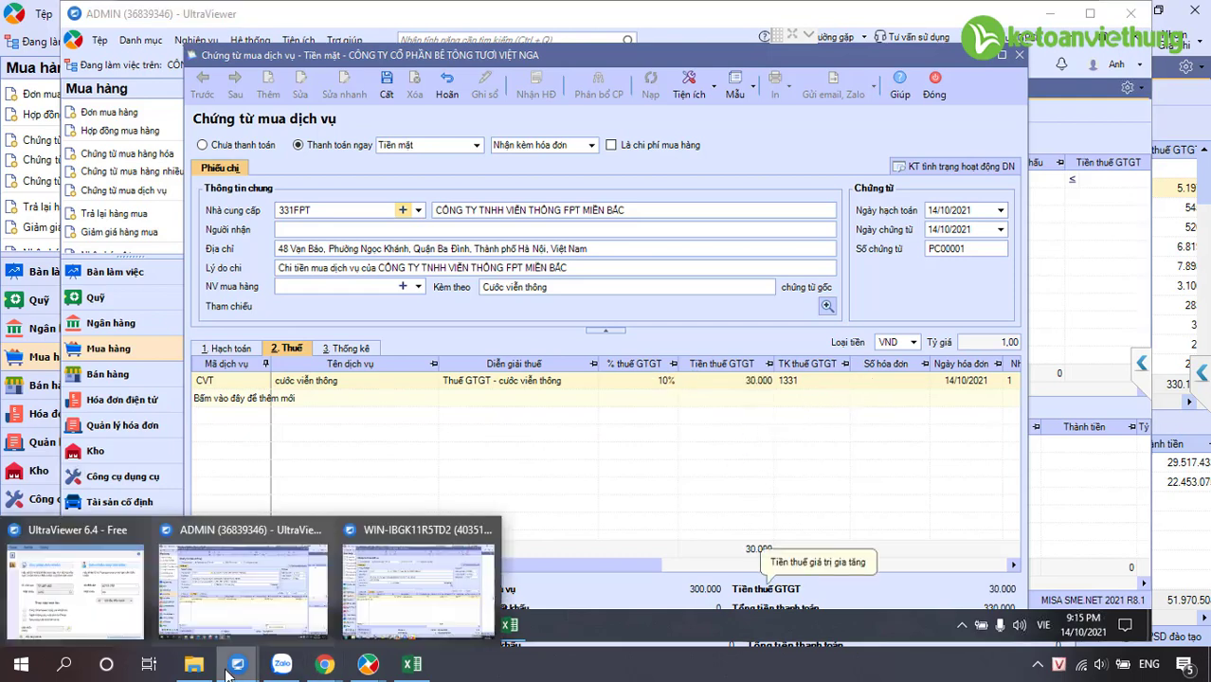
Check the invoice number on the tax line in the WIN-IBGK11R5TD2 session and save the service purchase voucher
click(548, 654)
key(shift+Tab)
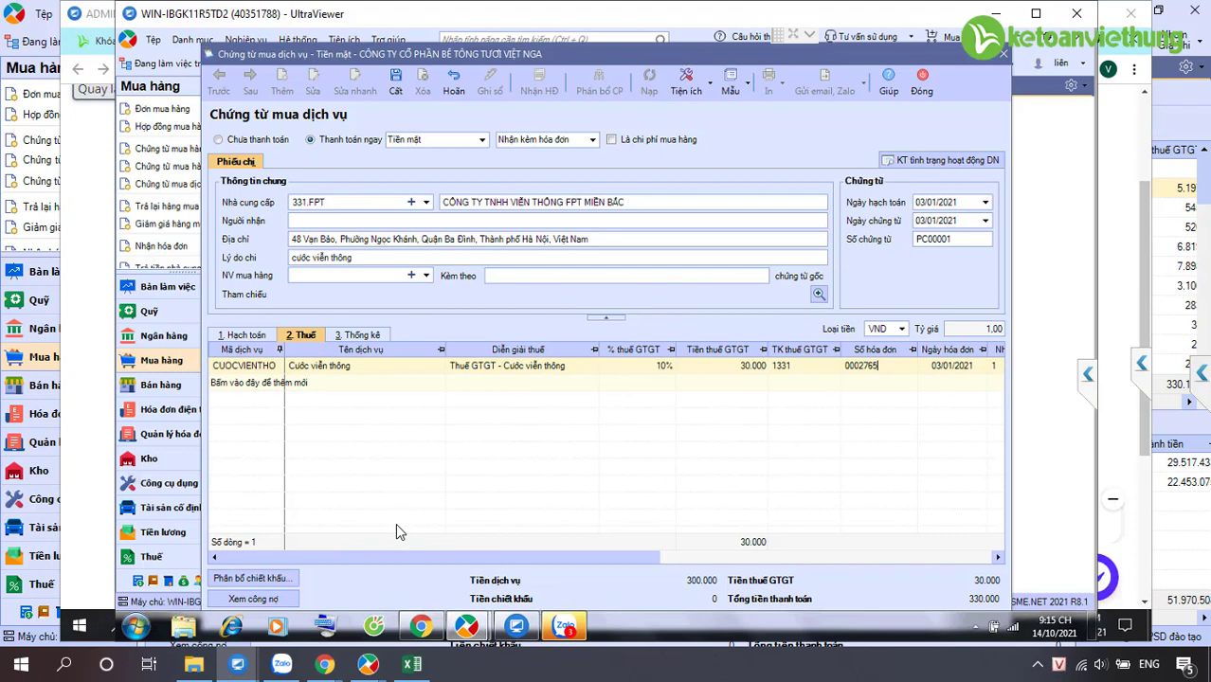
key(ctrl+s)
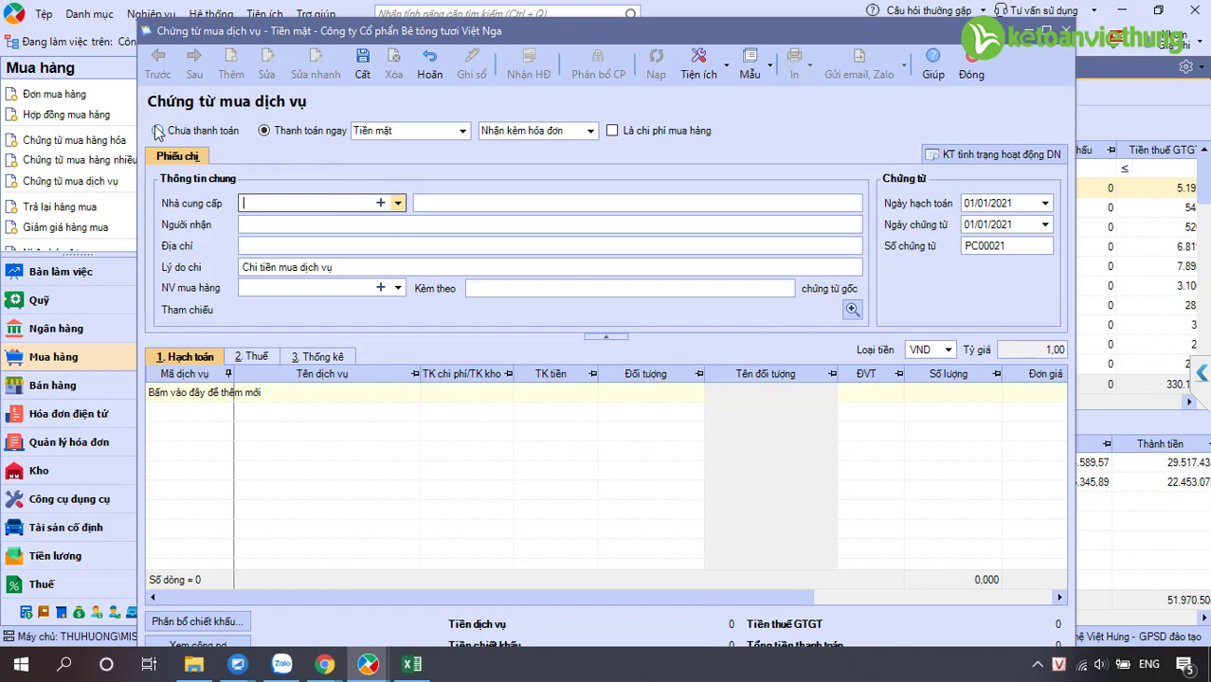
On the local MISA SME.NET service purchase voucher, review the payment reason, posting date and document date fields
click(274, 269)
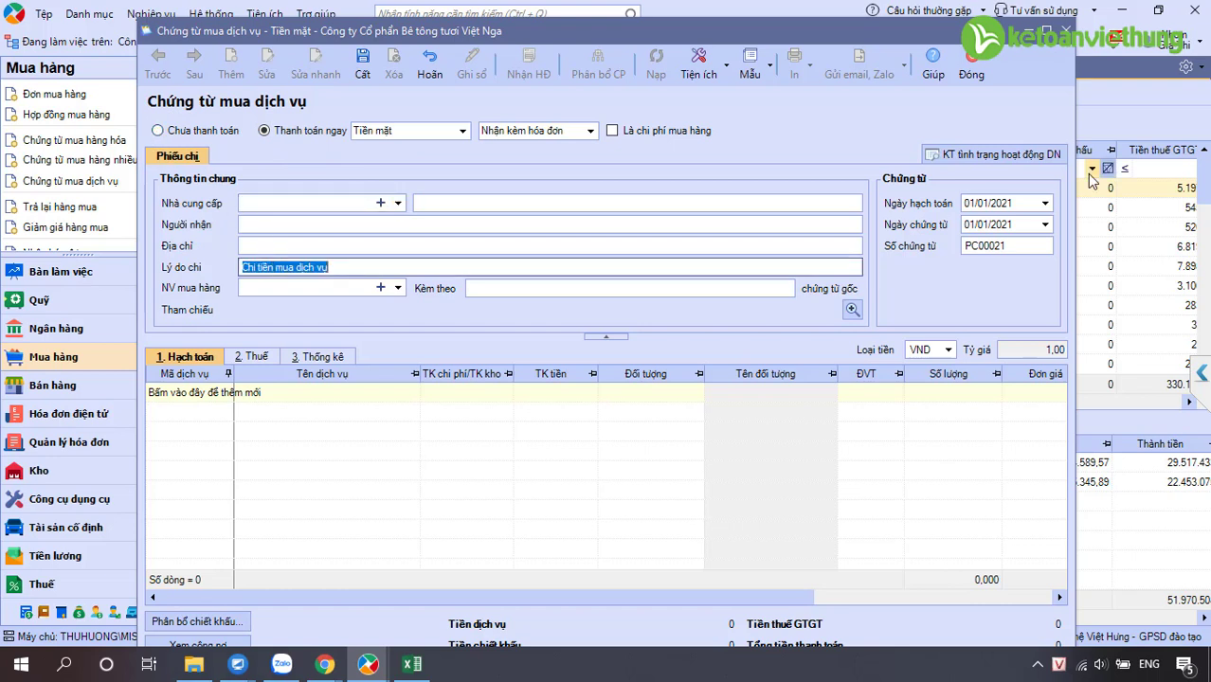
click(991, 206)
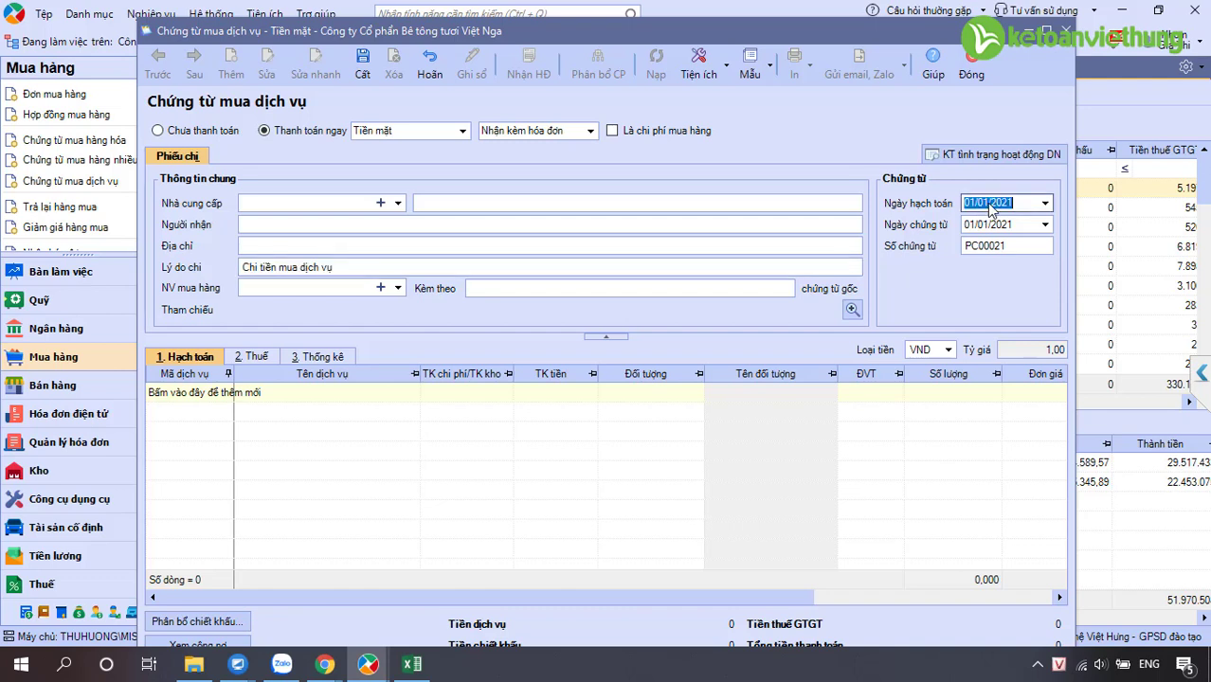
click(995, 228)
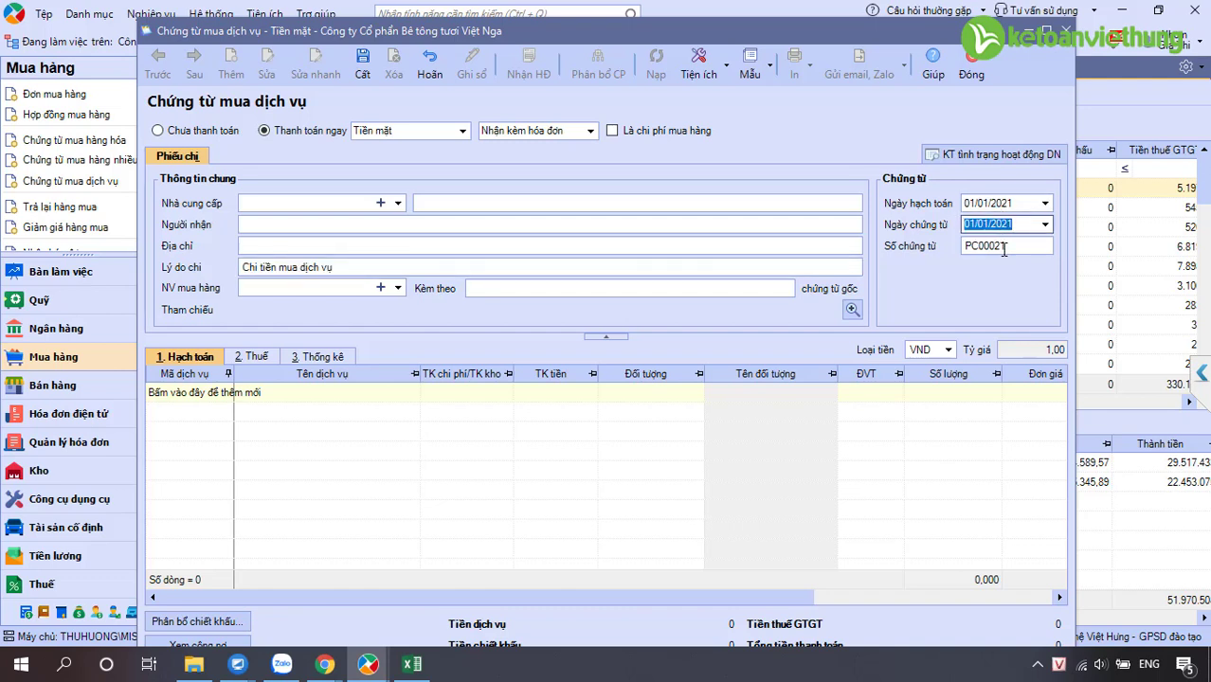
Add the Máy bơm nước item as a line in the voucher's accounting details
click(189, 397)
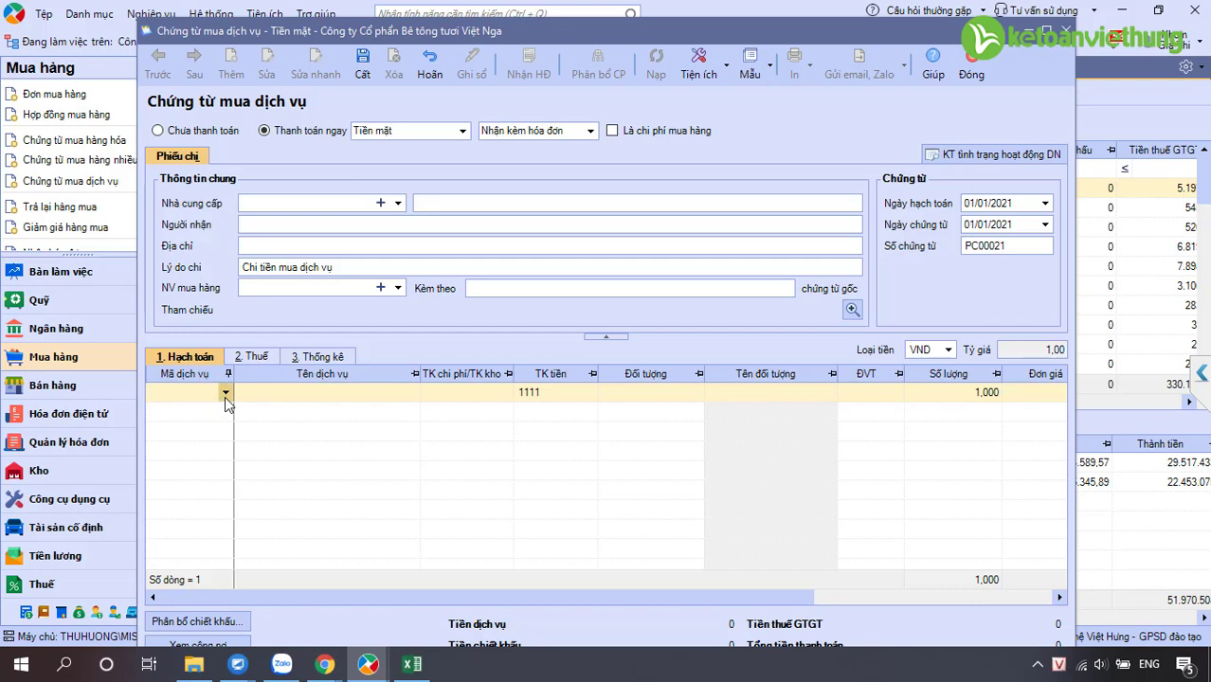
click(225, 391)
click(209, 432)
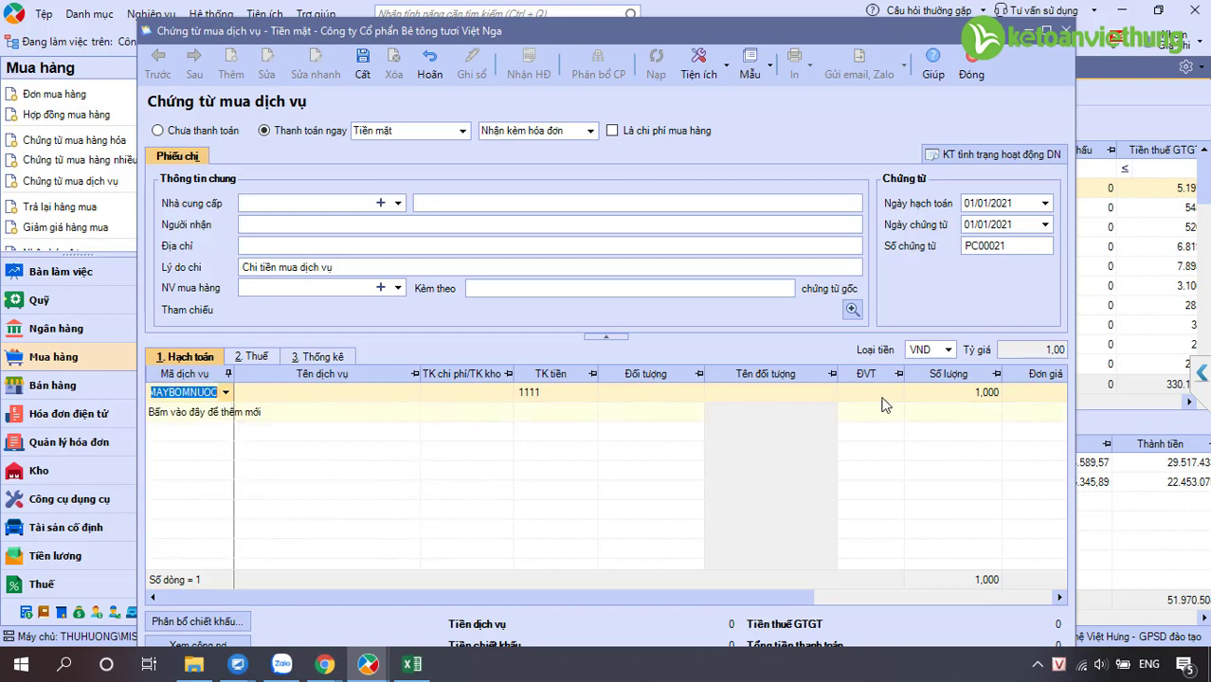
Review the VAT rate and invoice number fields in the tax details of the Máy bơm nước line
click(252, 357)
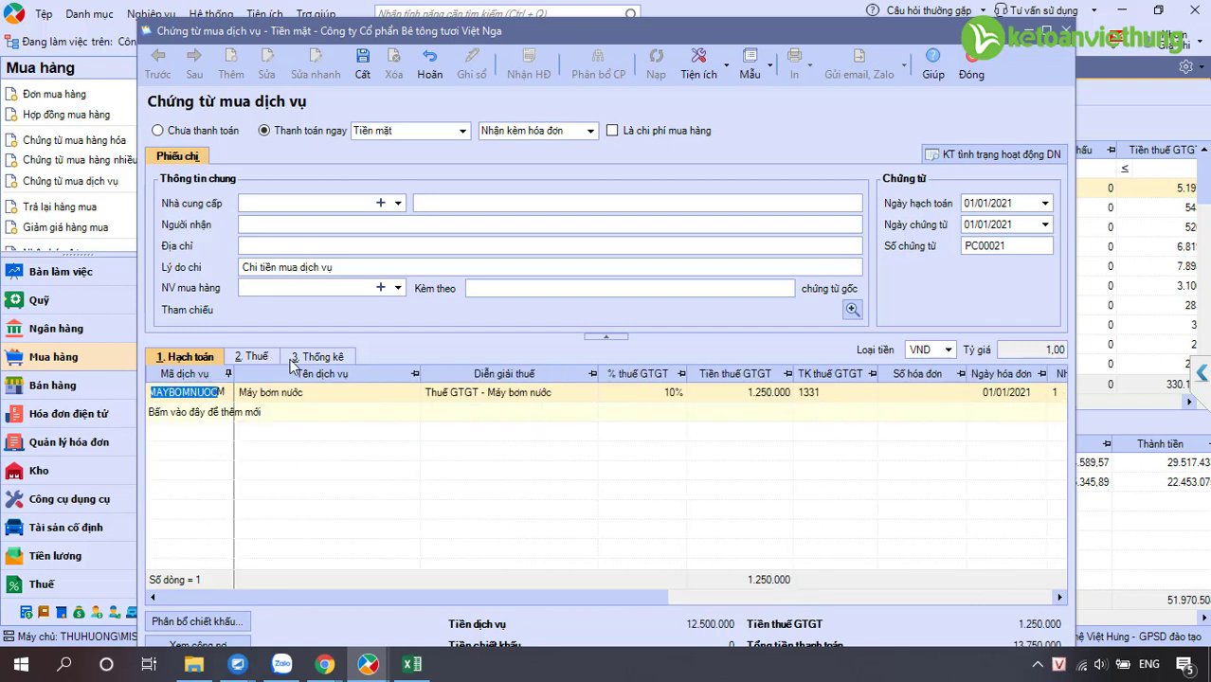
click(653, 391)
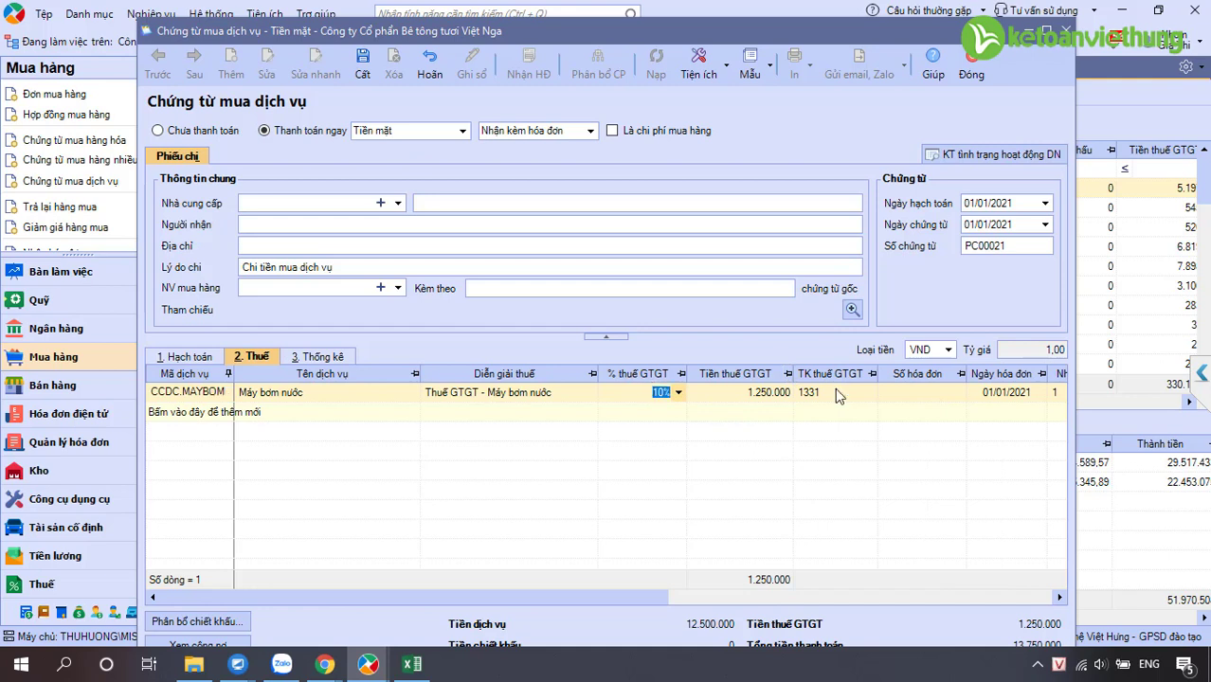
click(926, 392)
click(365, 59)
Add a second Máy bơm nước line to the voucher's accounting details
click(189, 394)
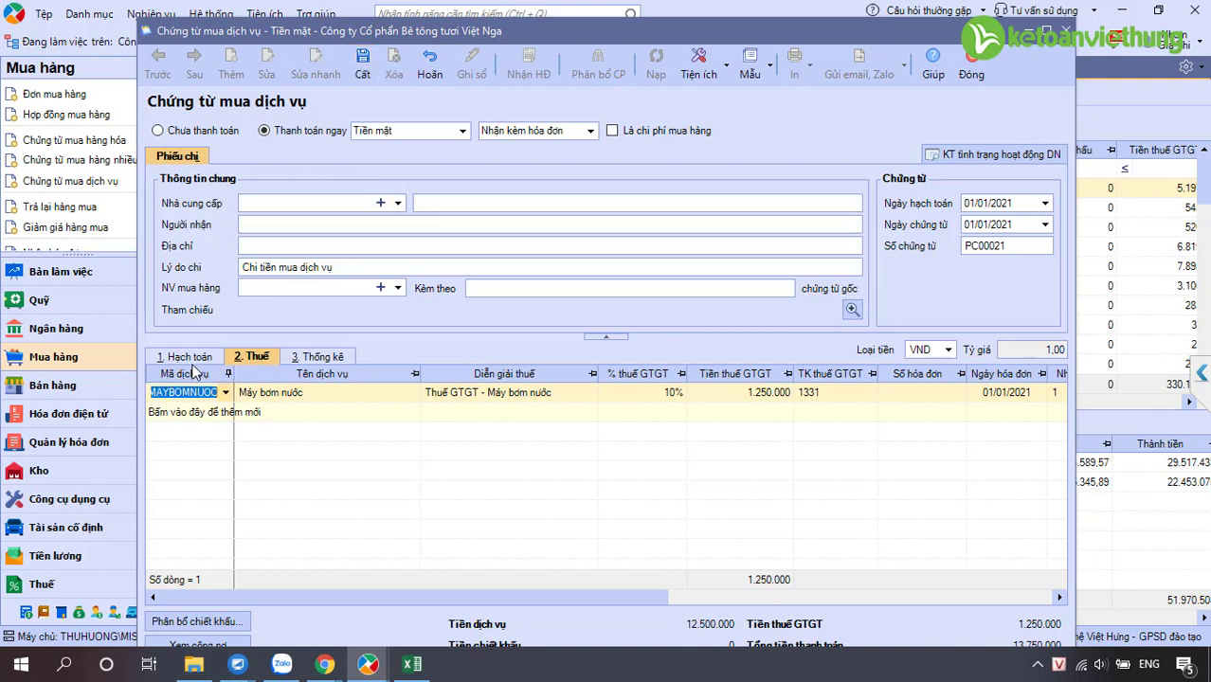
click(189, 412)
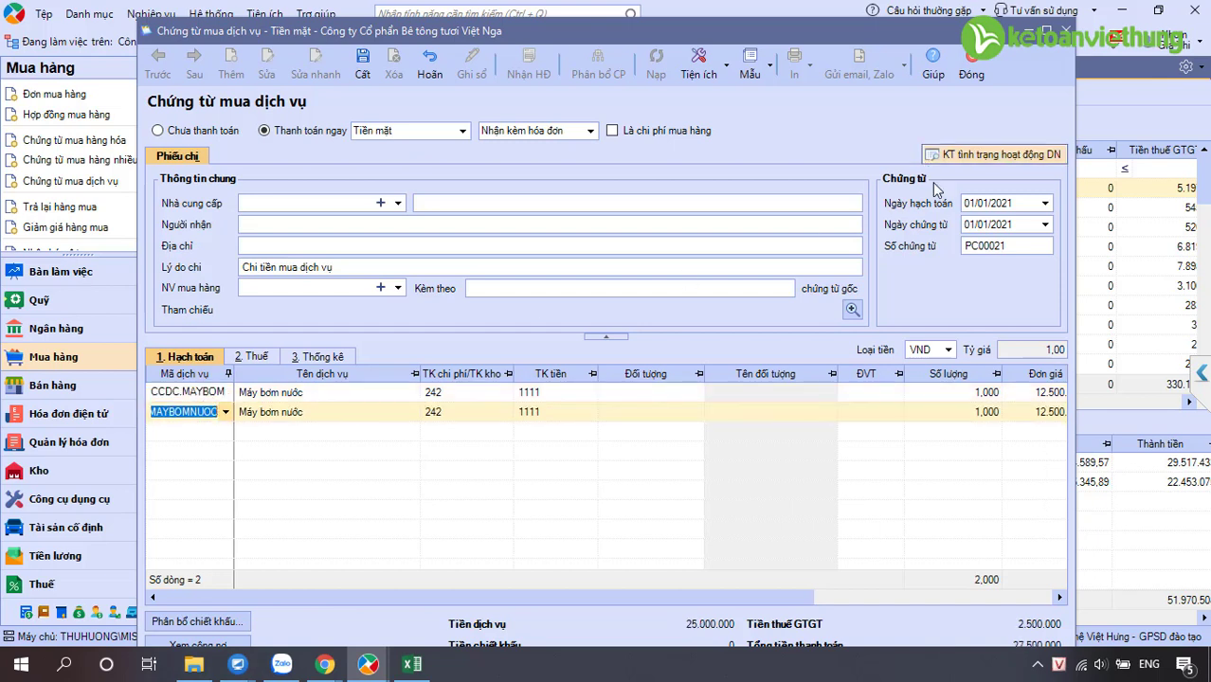
Delete the second Máy bơm nước line from the service purchase voucher and close the voucher without saving it
key(ctrl+Delete)
click(1008, 227)
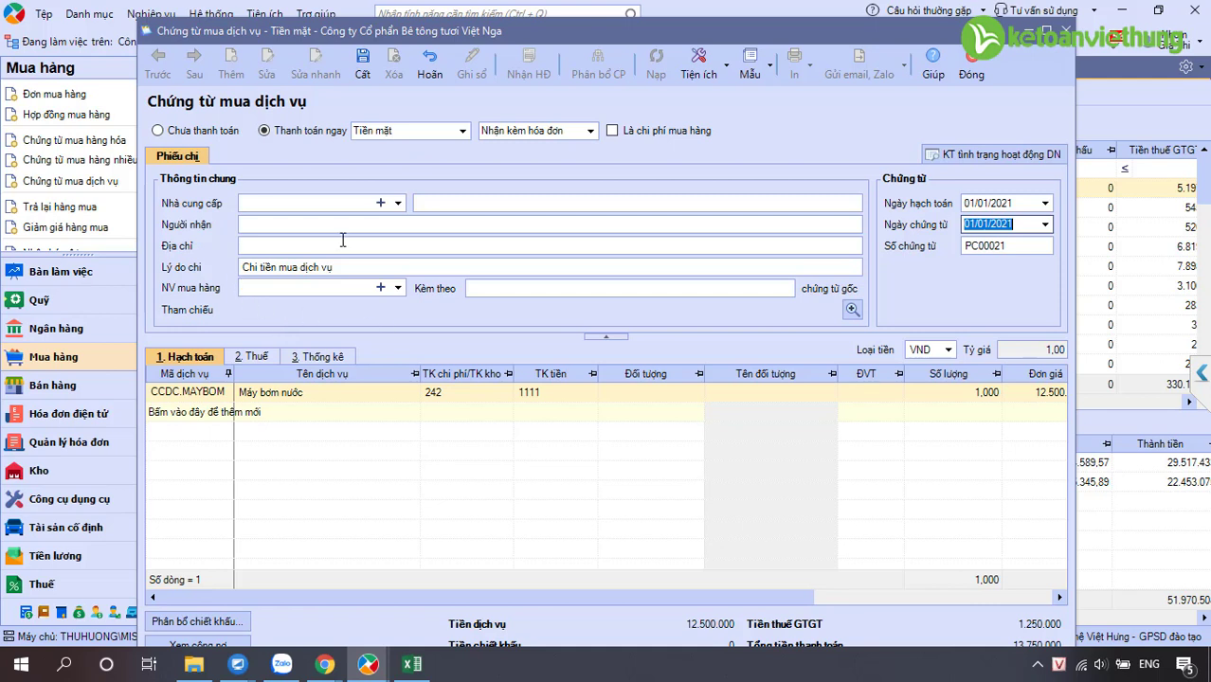
click(978, 67)
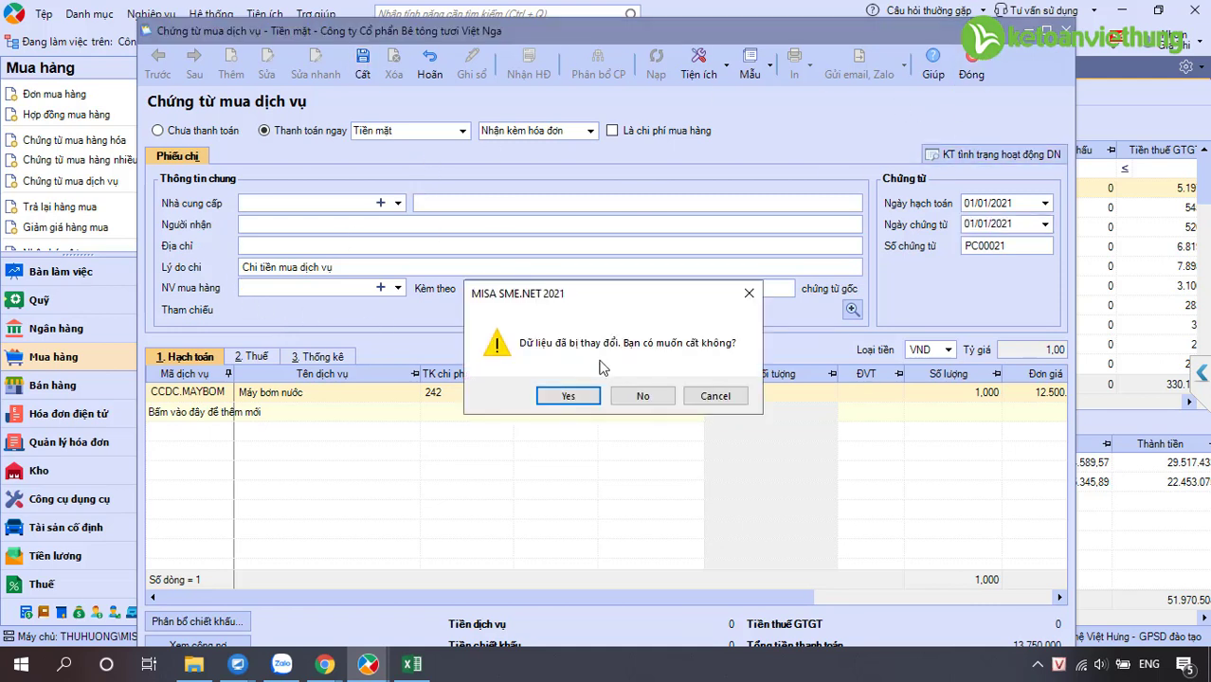
click(631, 395)
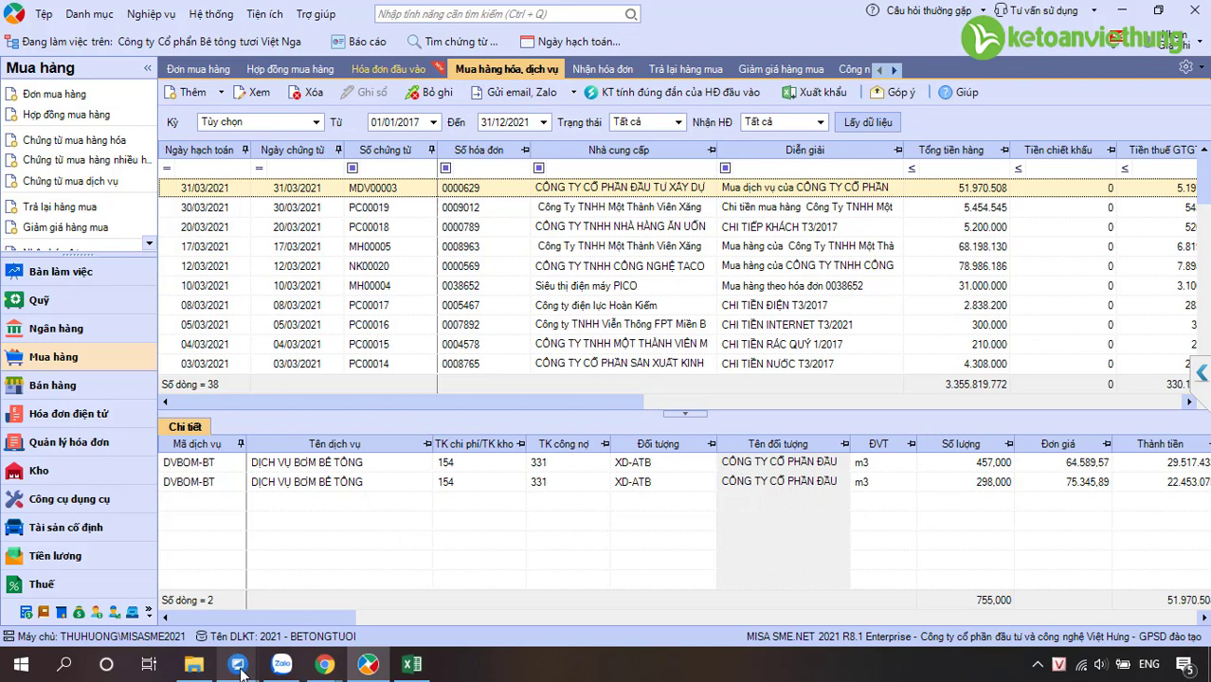
Switch to the ADMIN remote session in UltraViewer and try to save its FPT service purchase voucher
mouse_move(240, 672)
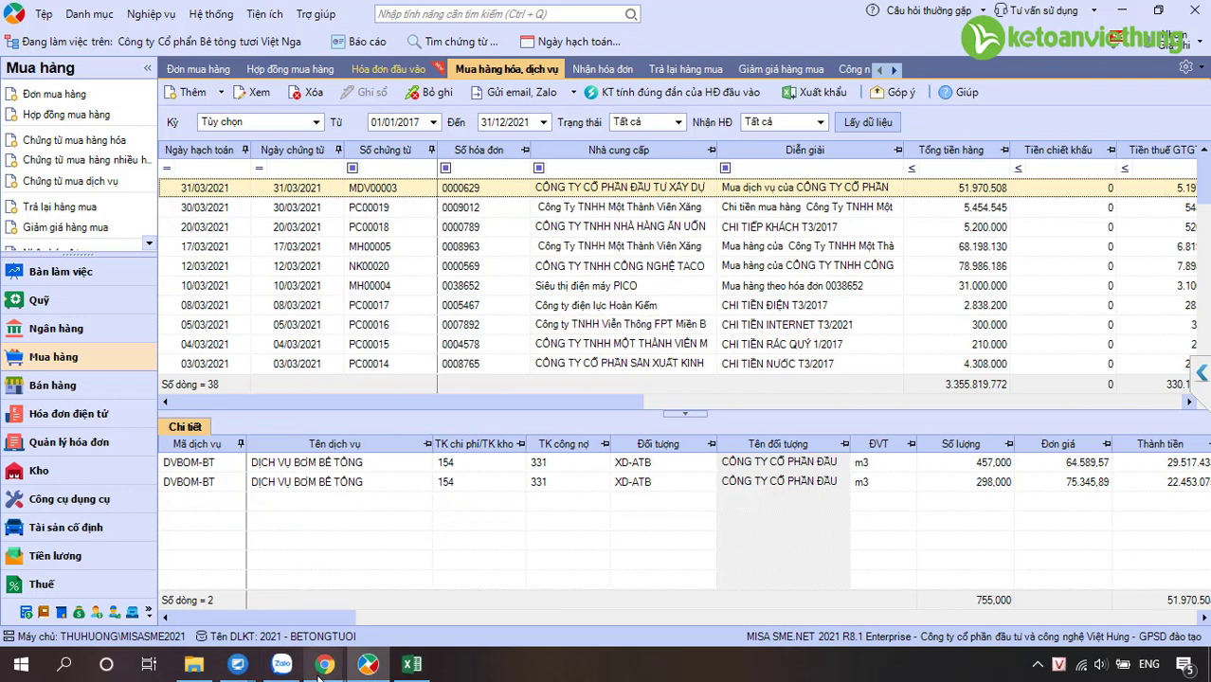
mouse_move(323, 668)
click(227, 588)
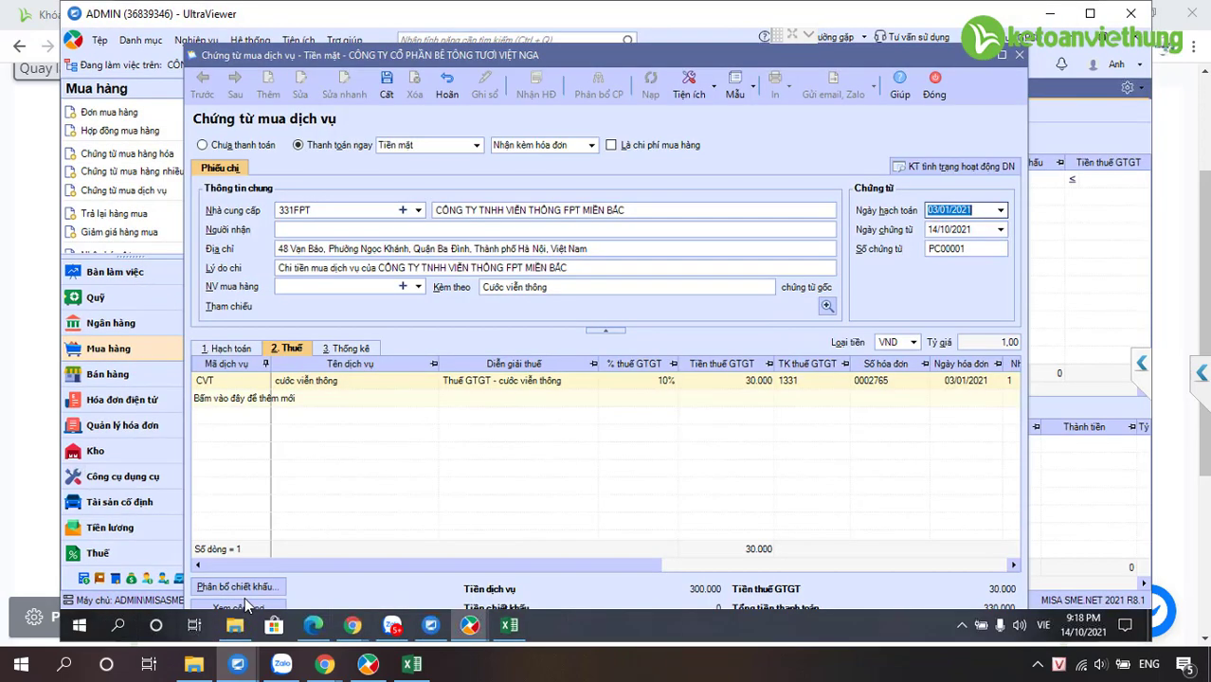
key(ctrl+s)
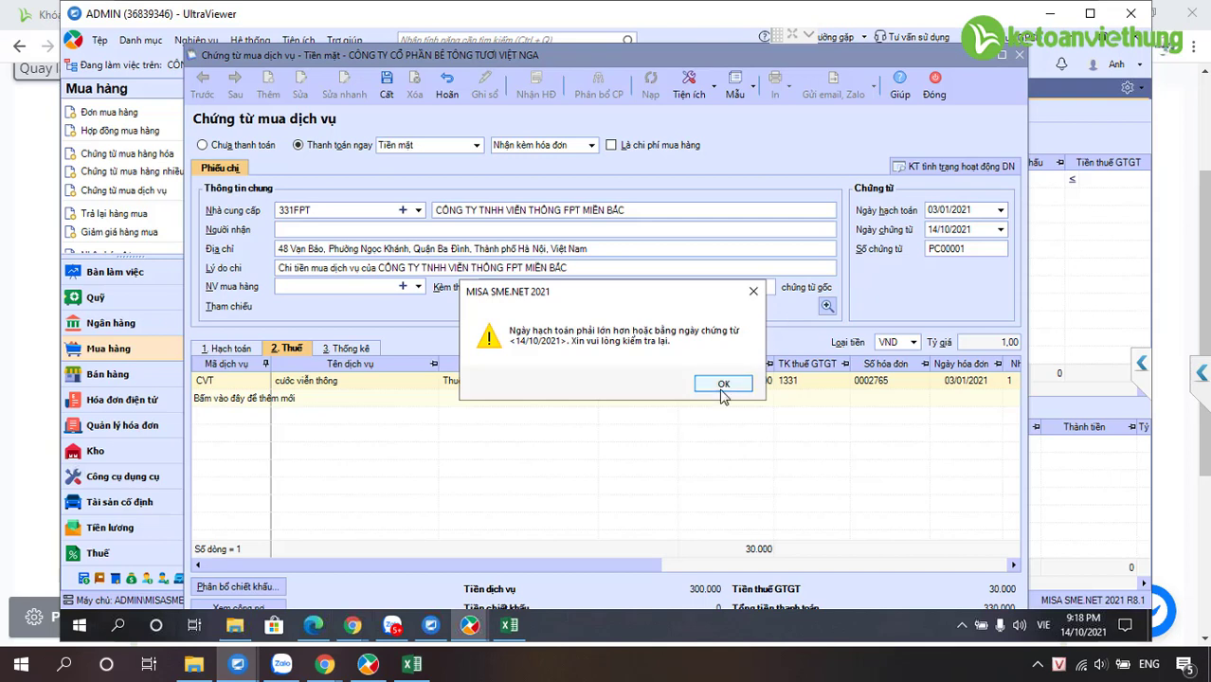
click(723, 386)
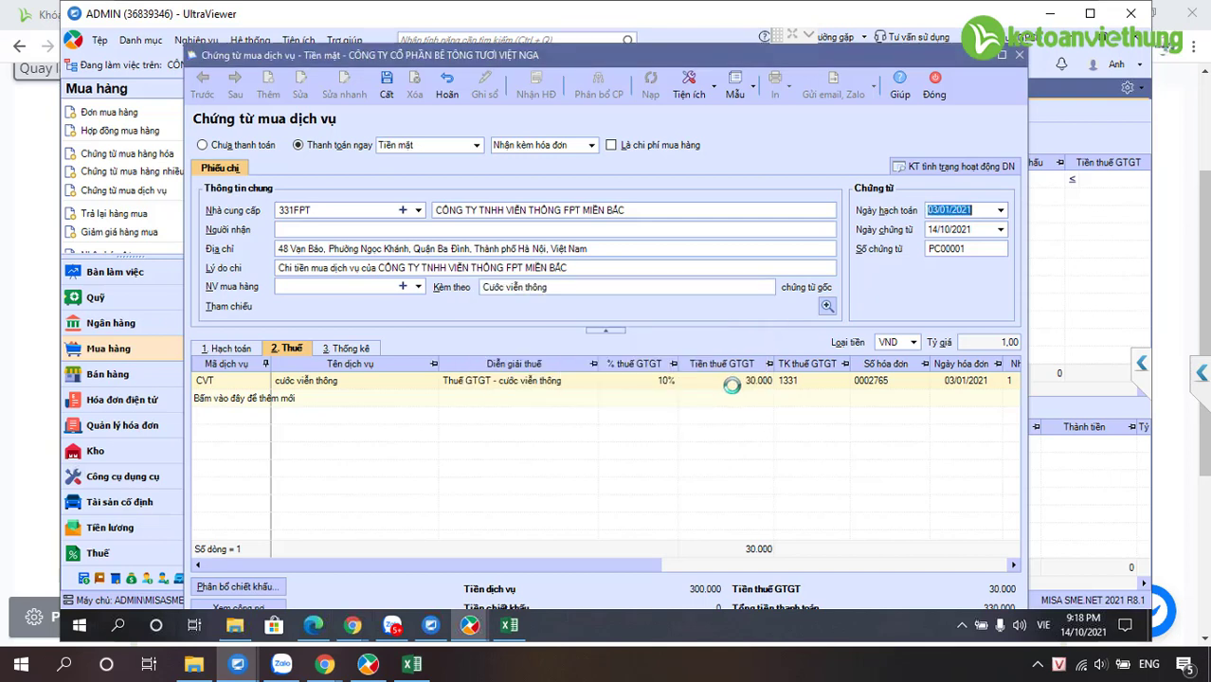
Set the FPT voucher's document date to 03/01/2021, save and post it despite the warnings, and close it
click(945, 232)
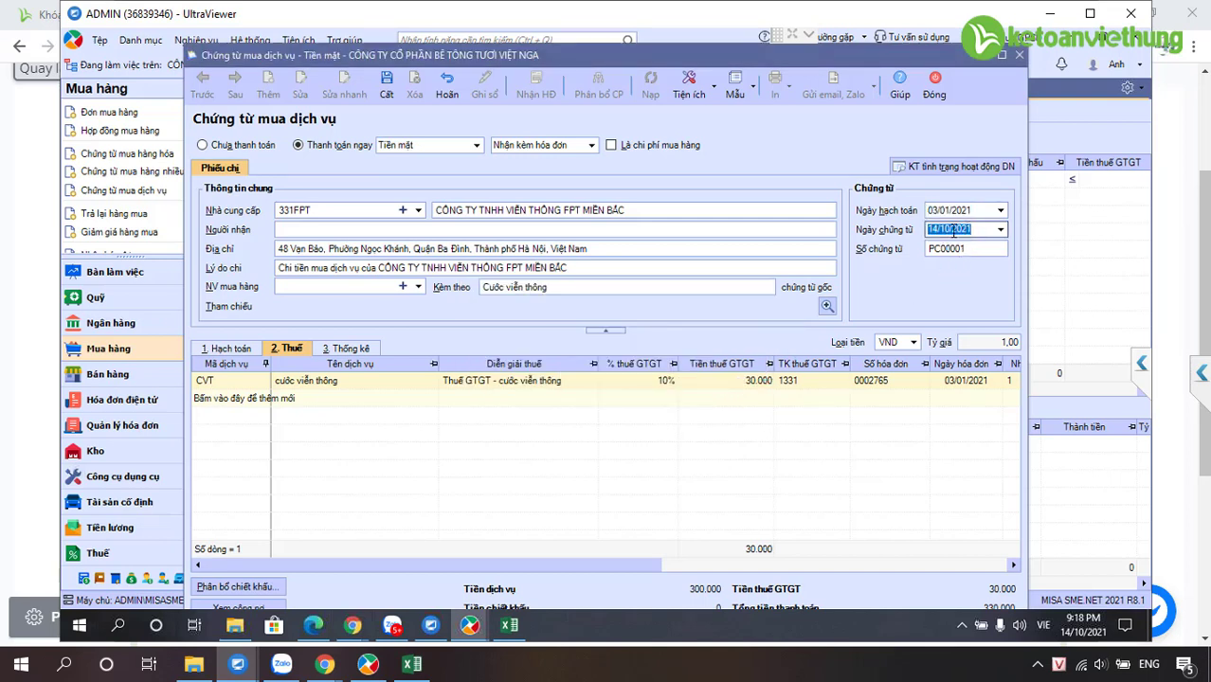
drag(950, 230, 916, 230)
text(03/01)
key(ctrl+s)
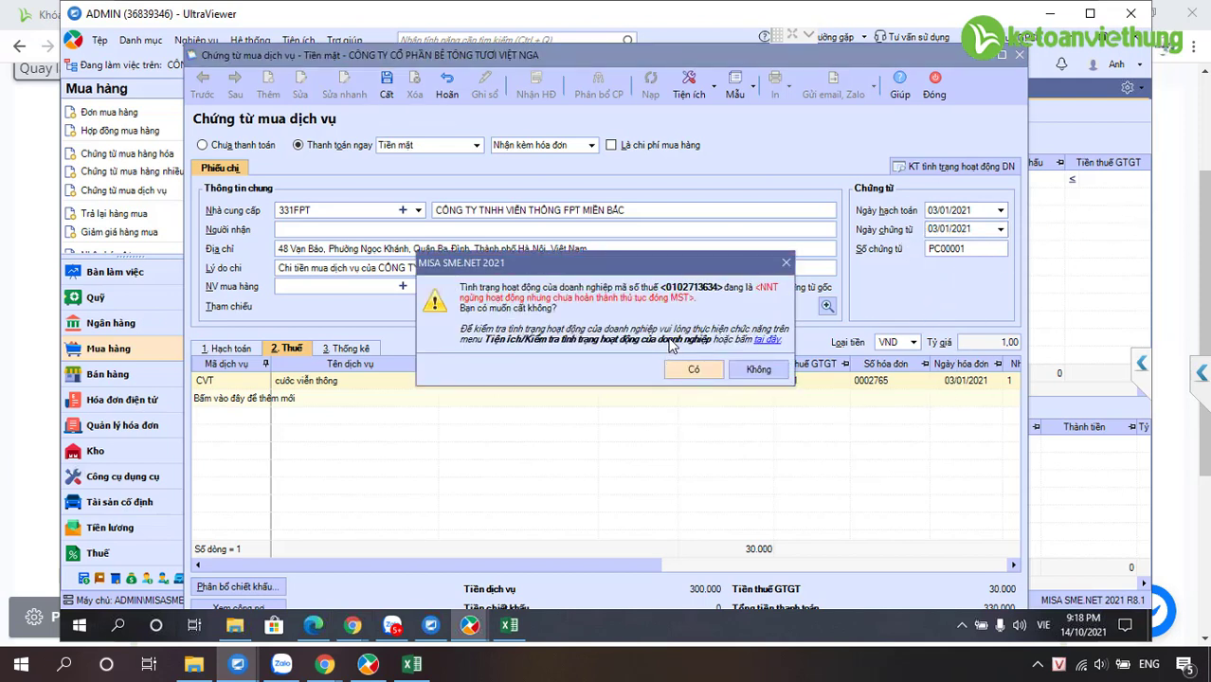
click(693, 369)
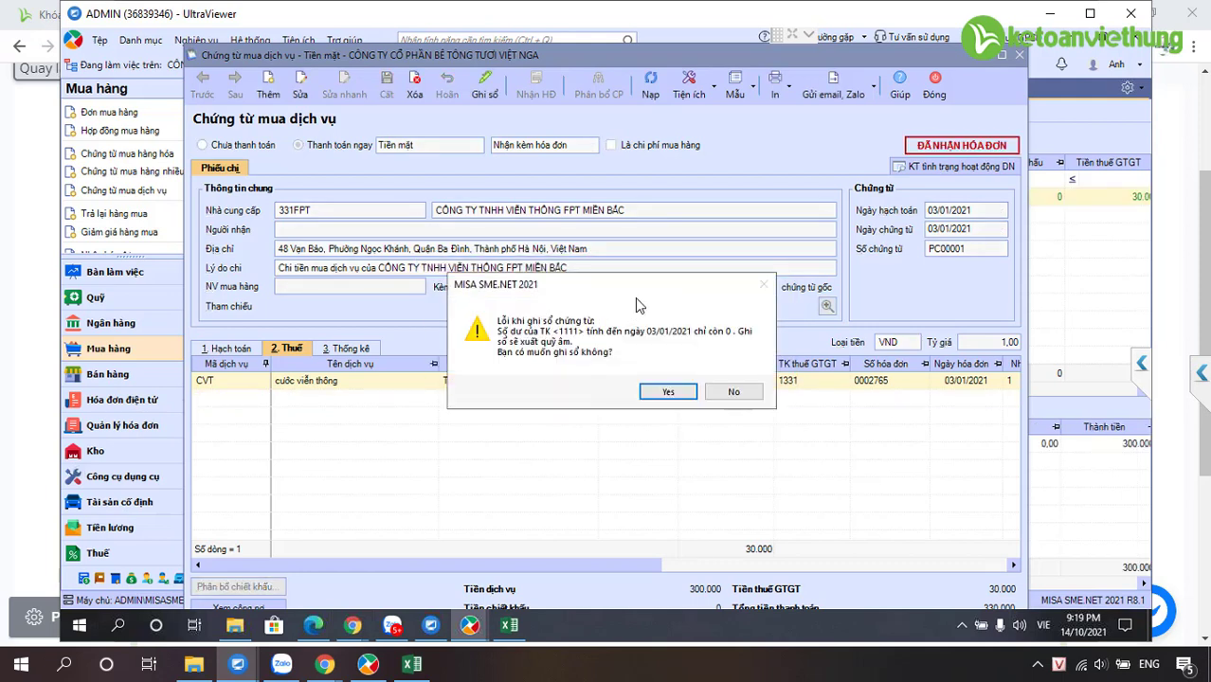
click(667, 391)
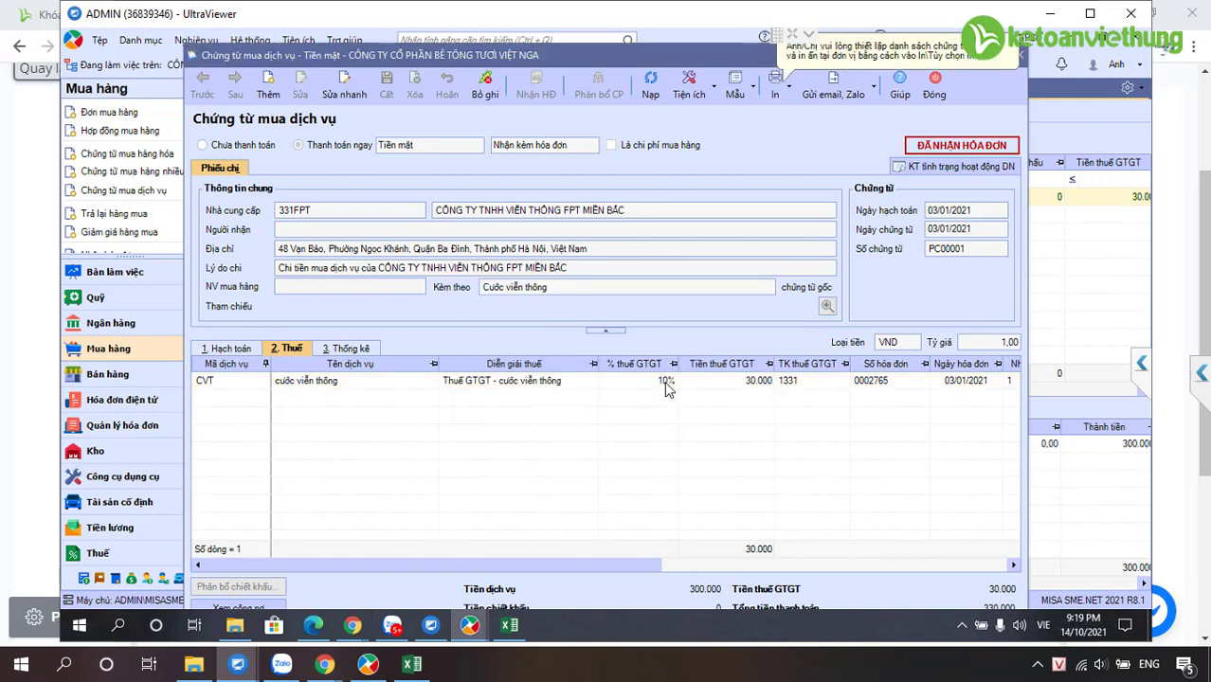
click(935, 92)
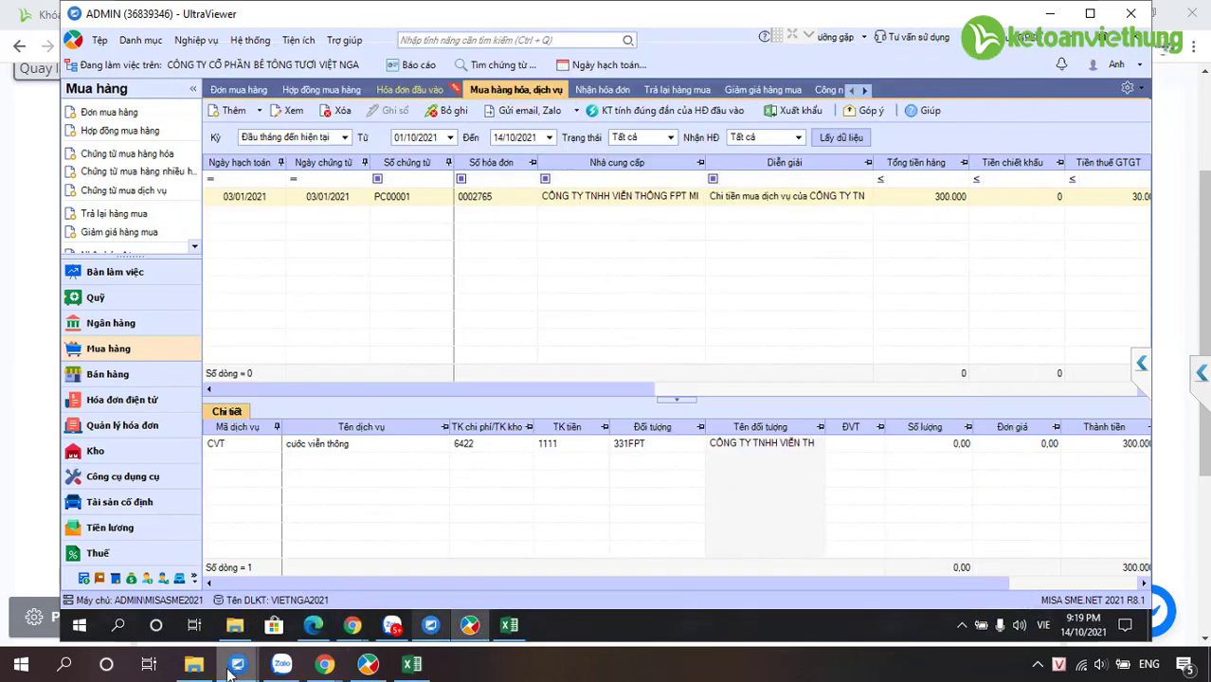
Check the purchase voucher list in the second UltraViewer session, and return to the local MISA SME.NET
mouse_move(235, 666)
click(413, 572)
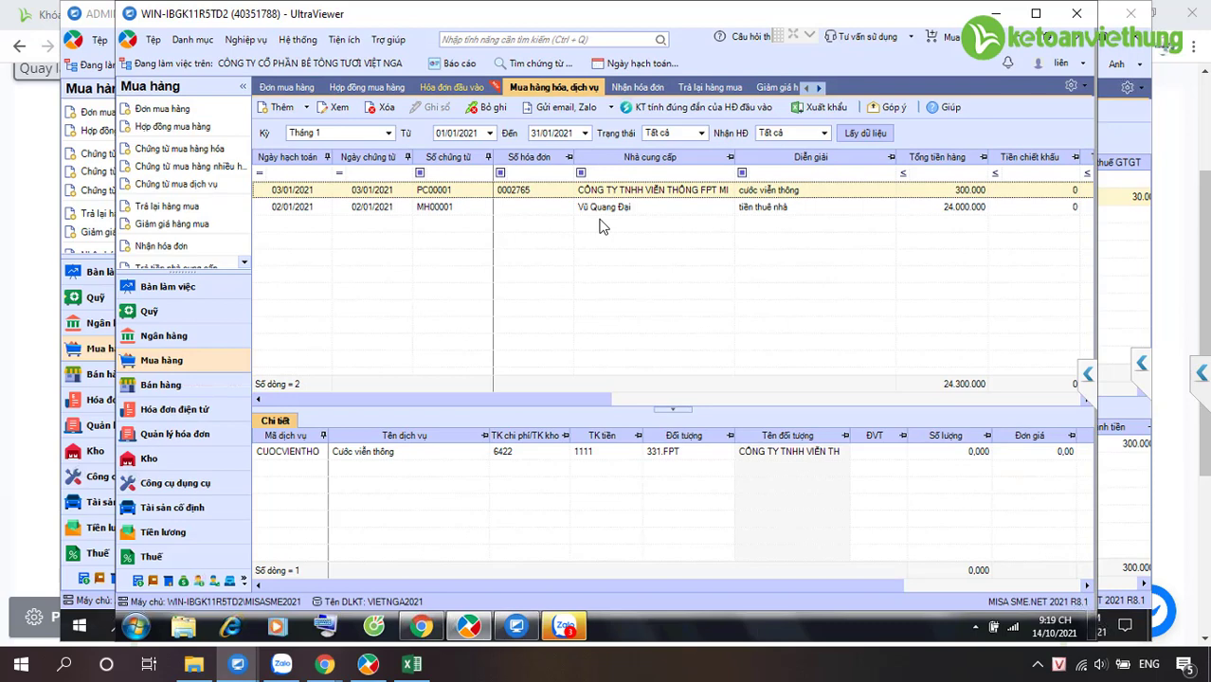
mouse_move(368, 667)
click(492, 566)
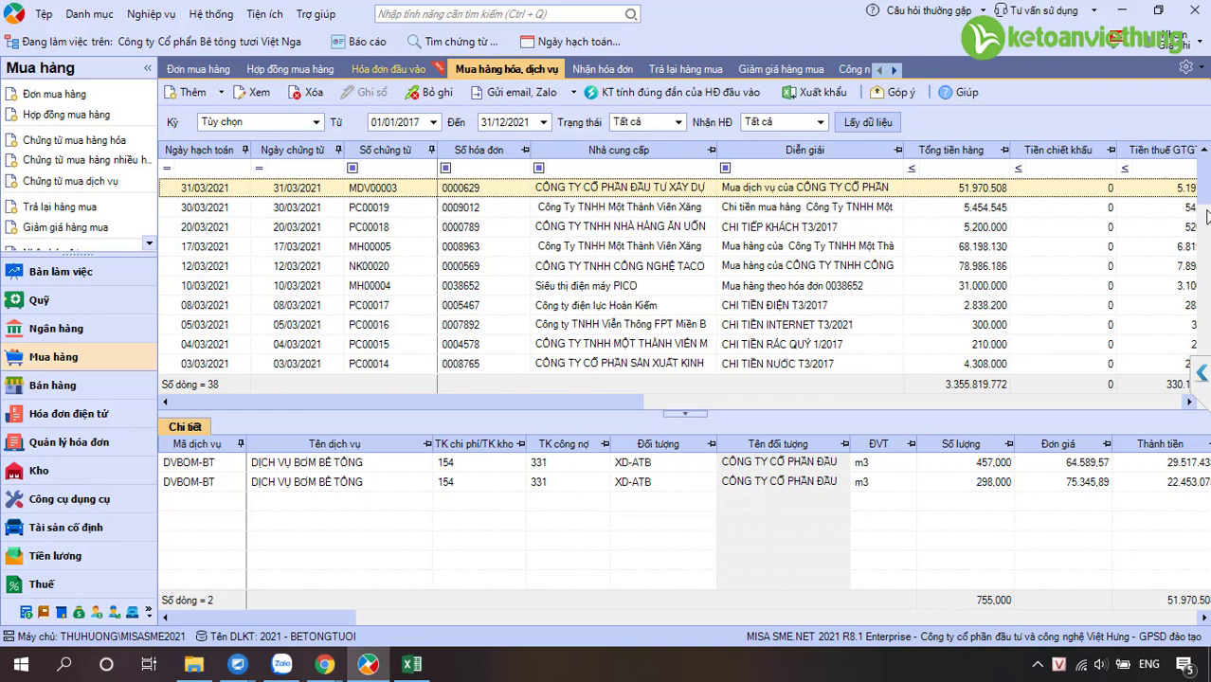
Open the FPT internet voucher dated 03/01/2021 from the purchase list and review its tax and accounting details
click(1196, 266)
scroll(670, 284, down, 9)
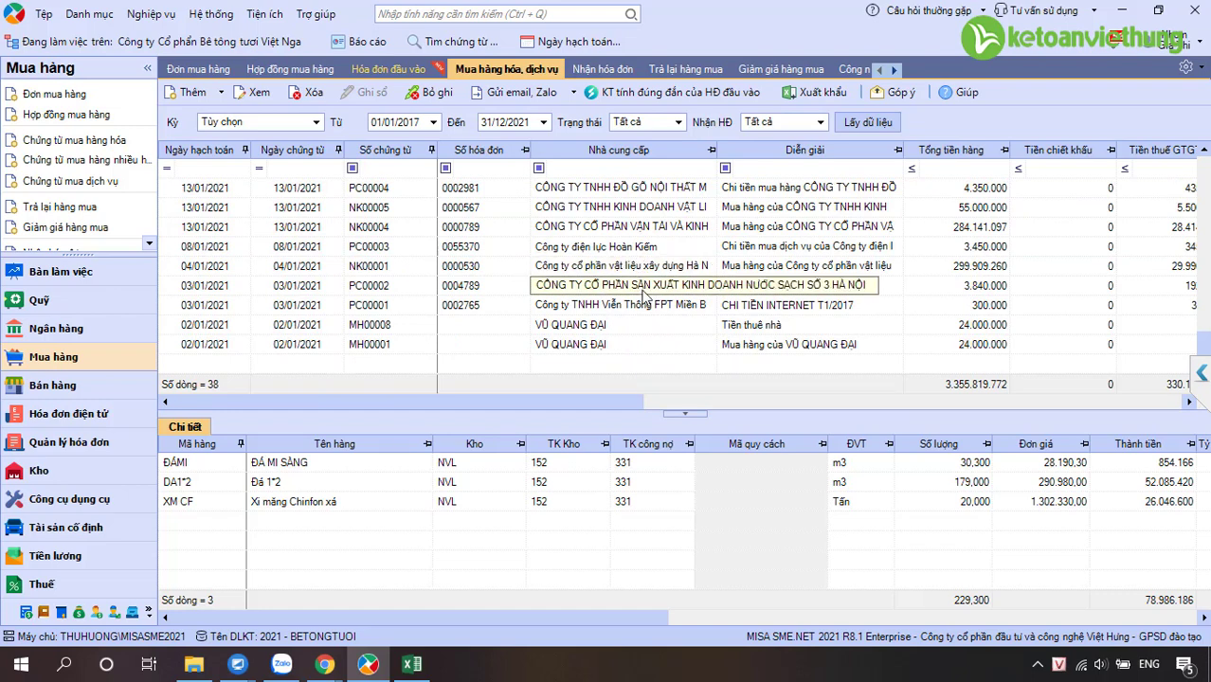
click(654, 307)
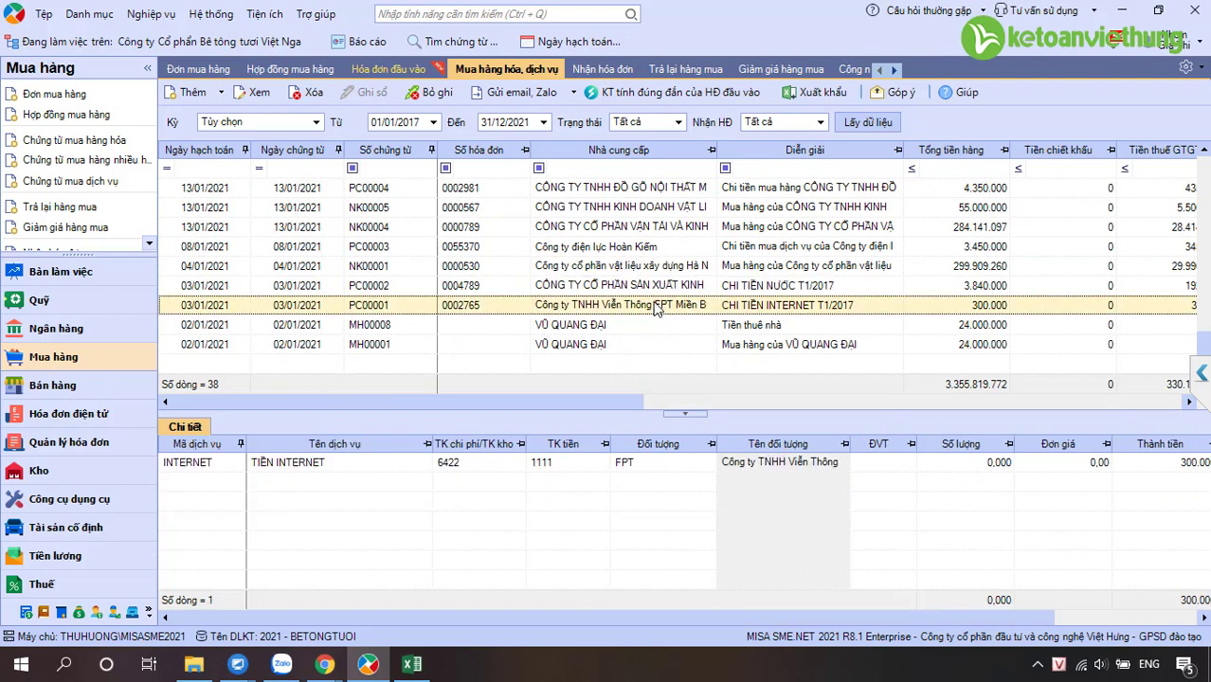
double_click(654, 301)
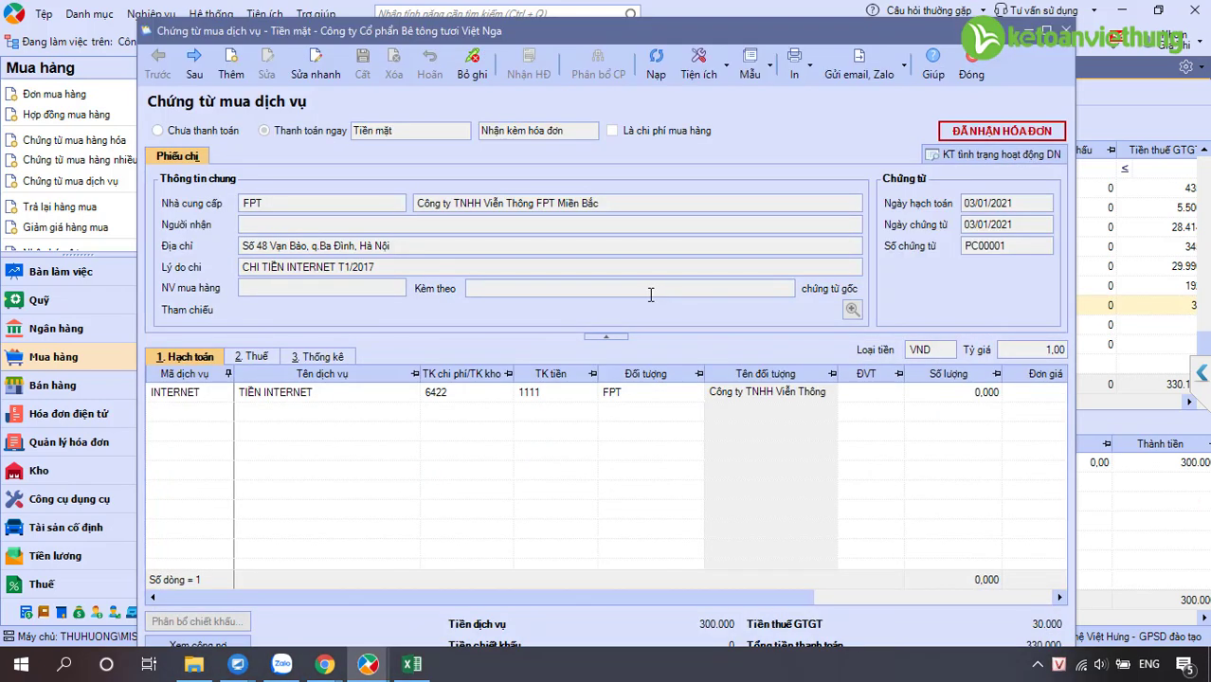
click(253, 359)
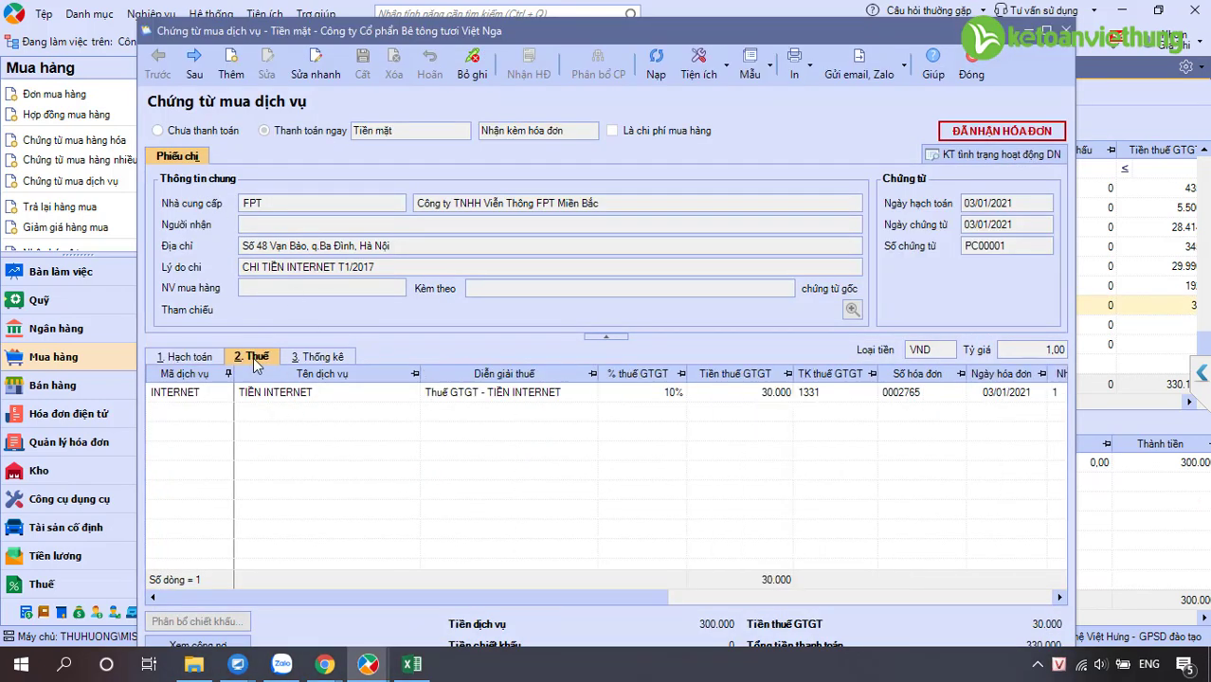
click(222, 363)
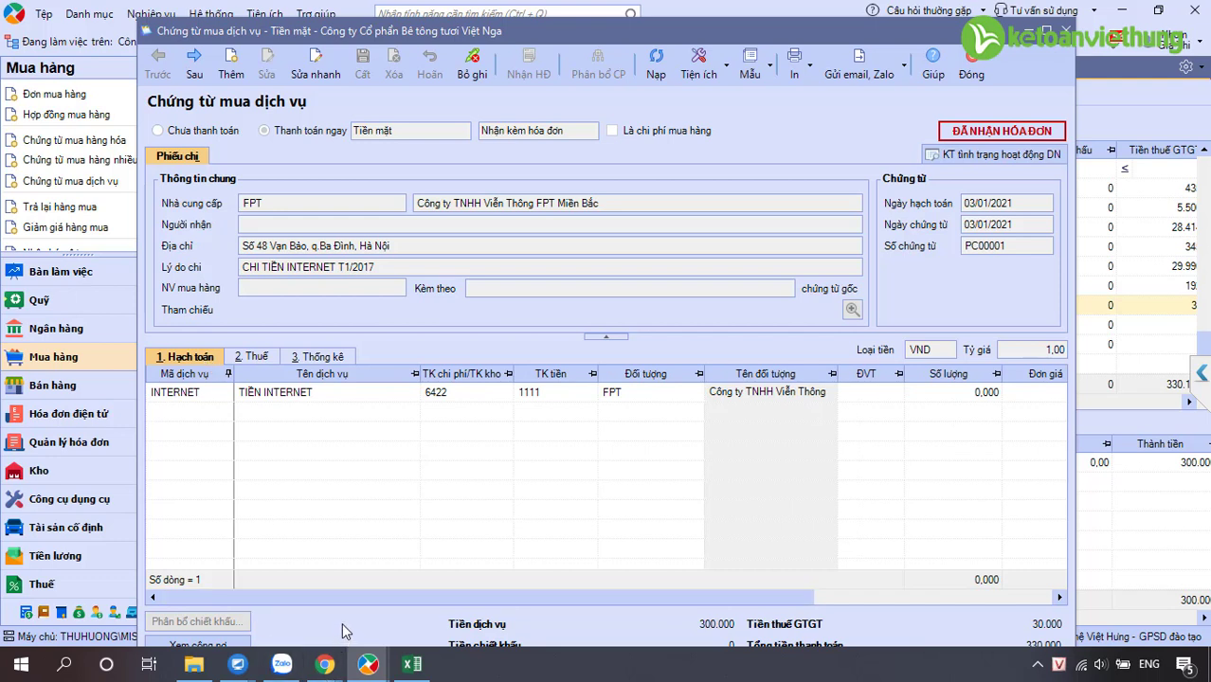
Open the voucher selection for batch printing and load the Tháng 1 vouchers filtered by posting date
click(811, 69)
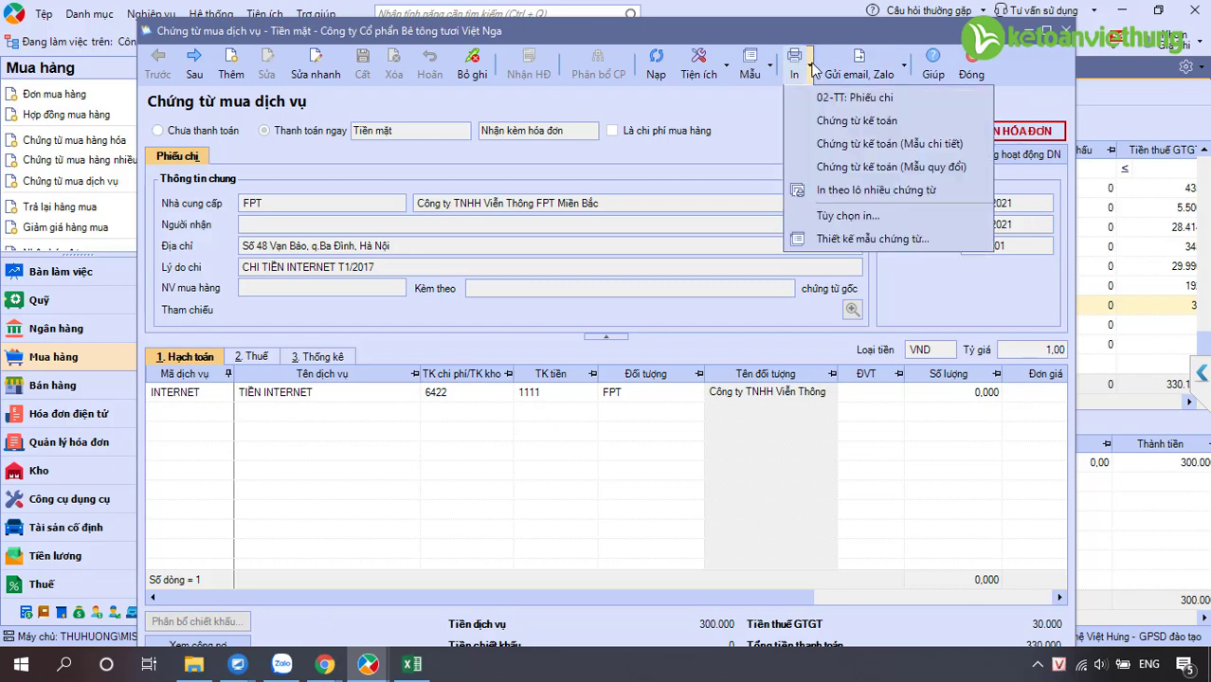
click(813, 68)
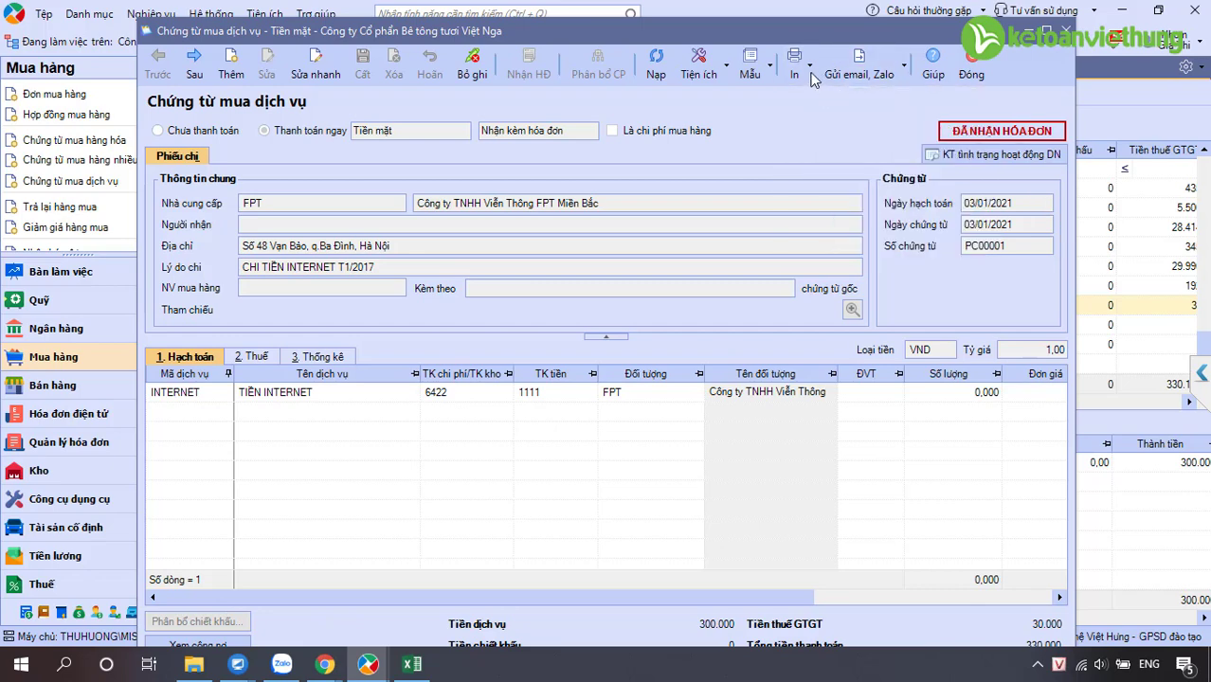
click(810, 72)
click(821, 99)
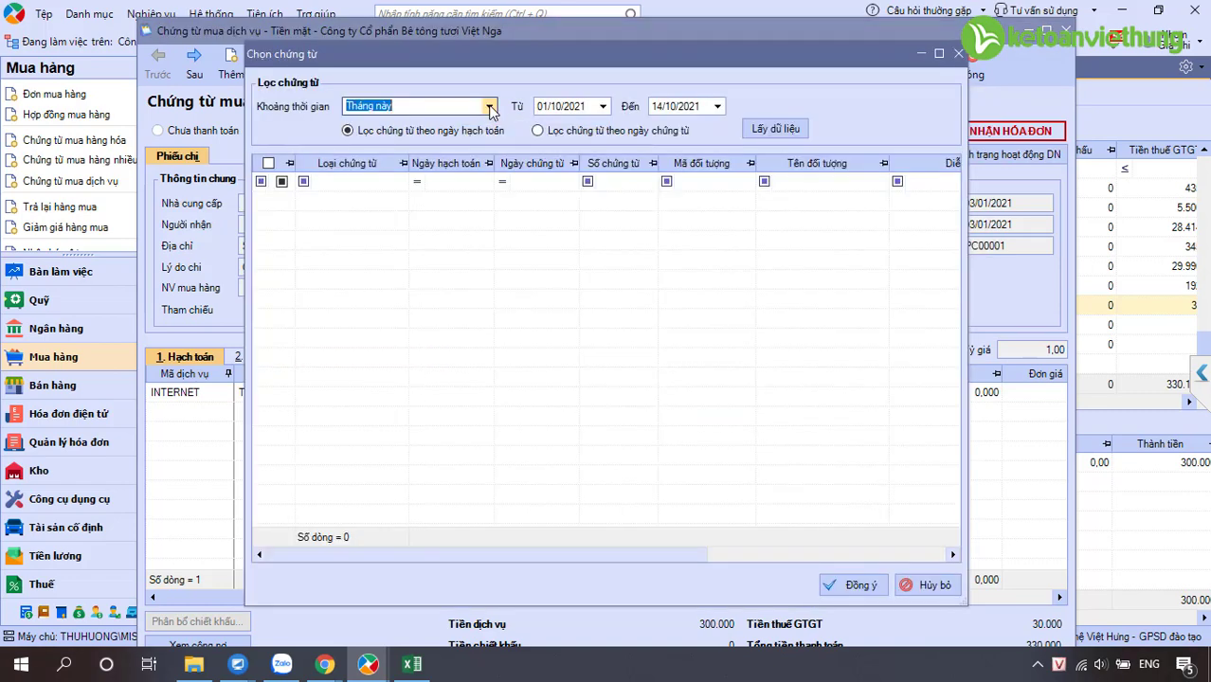
click(489, 106)
scroll(404, 183, down, 6)
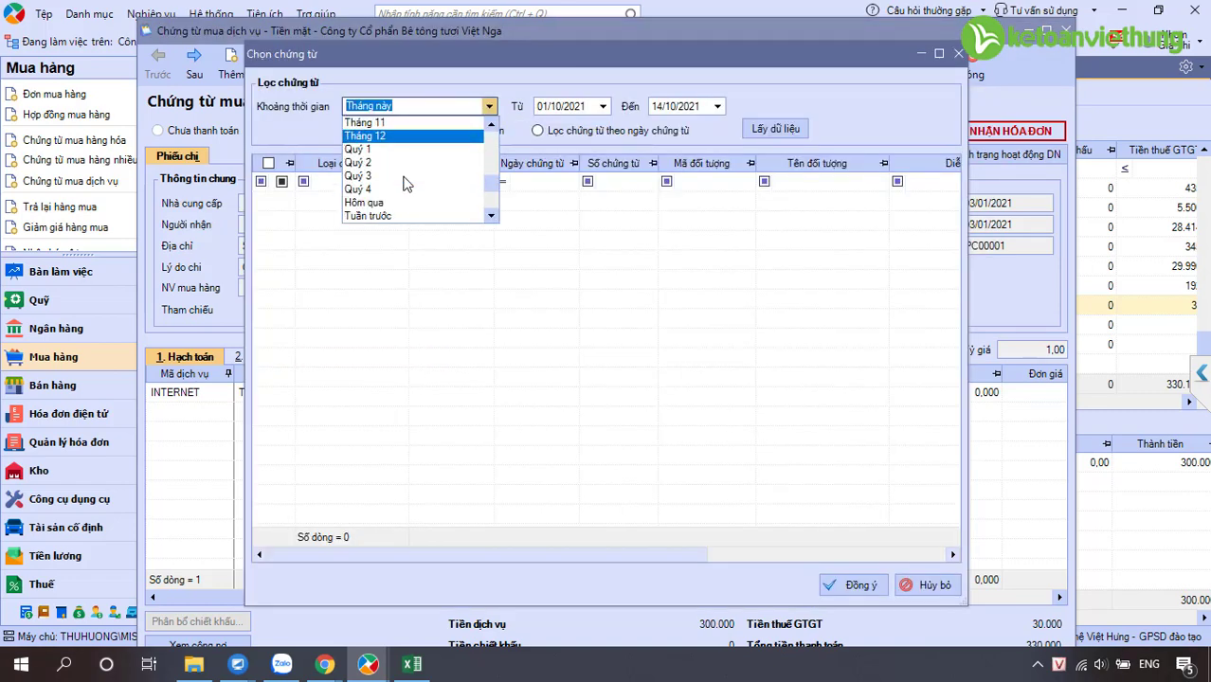
scroll(404, 183, up, 5)
click(404, 187)
click(767, 129)
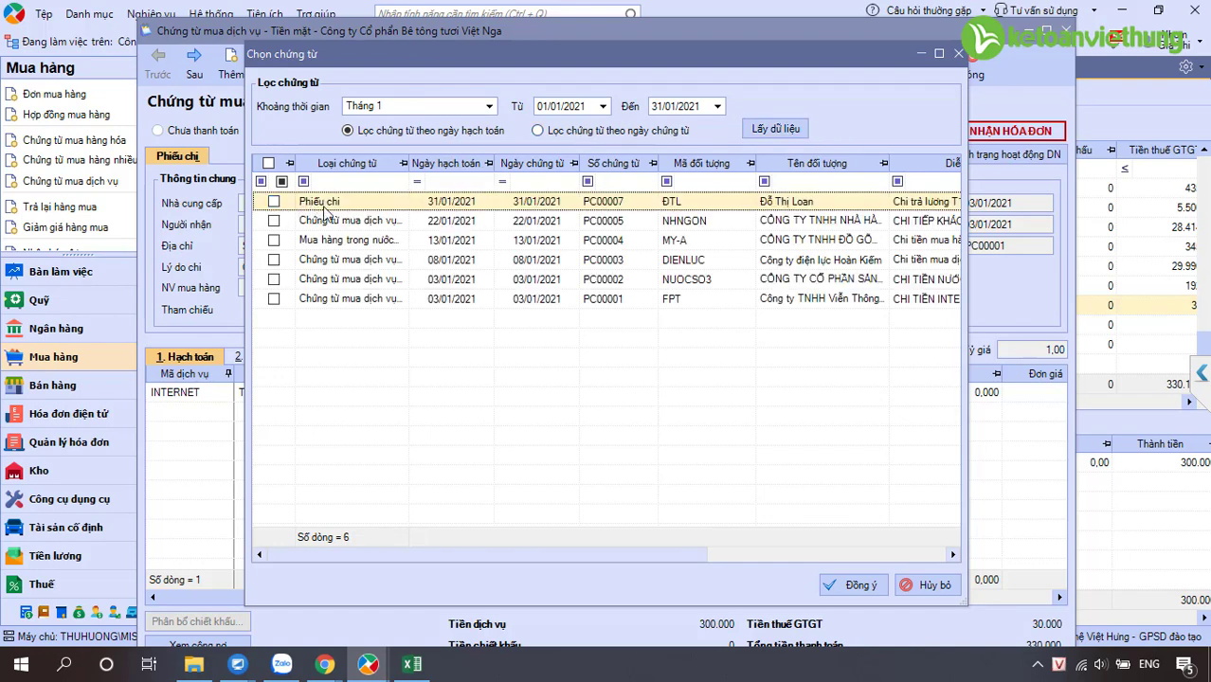
Select the FPT voucher dated 03/01/2021 for printing and generate its 02-TT: Phiếu chi print preview
click(273, 301)
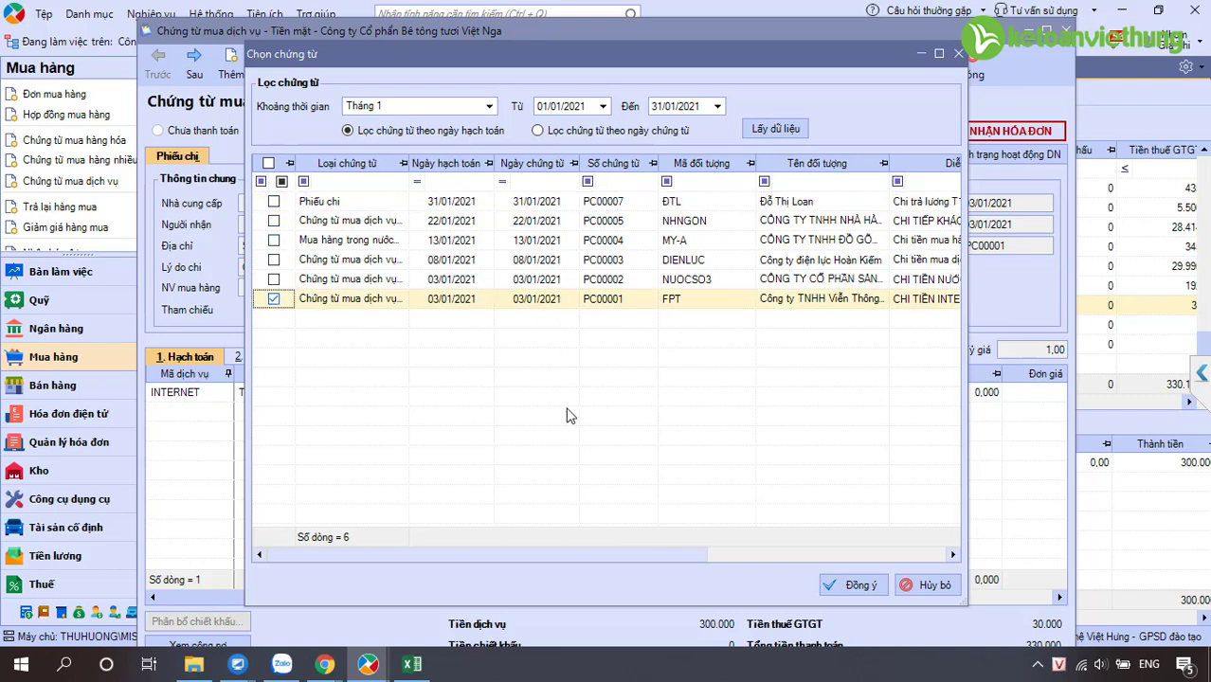
click(860, 582)
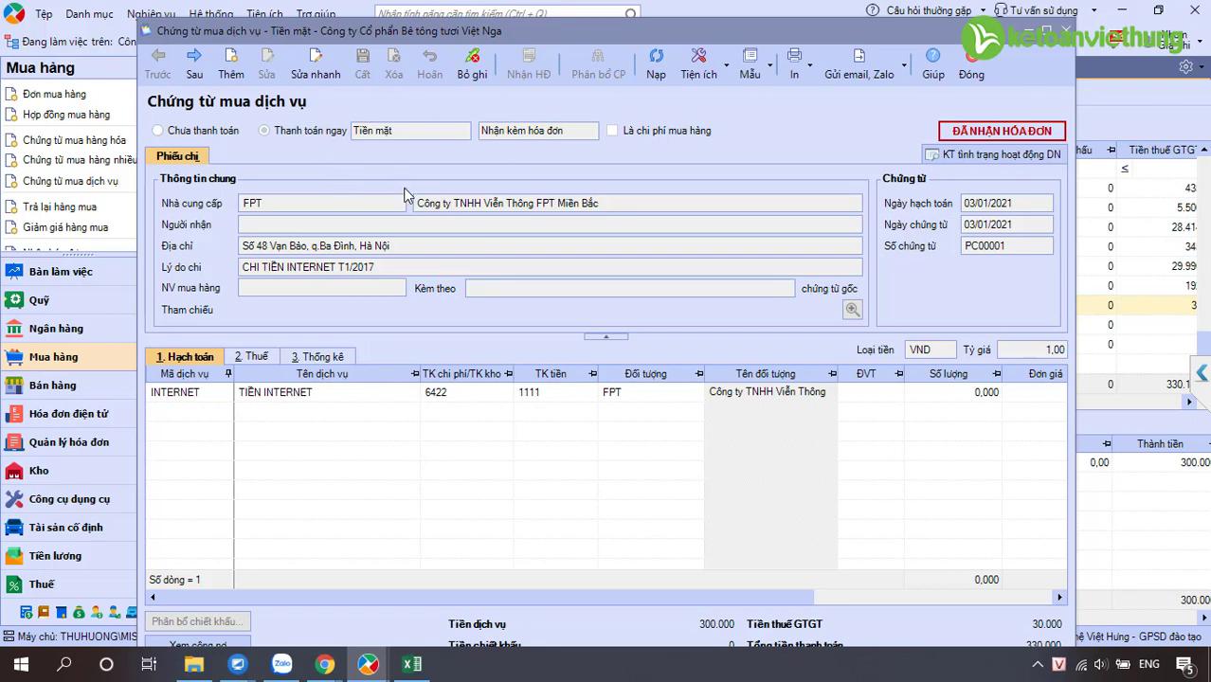
key(ctrl+p)
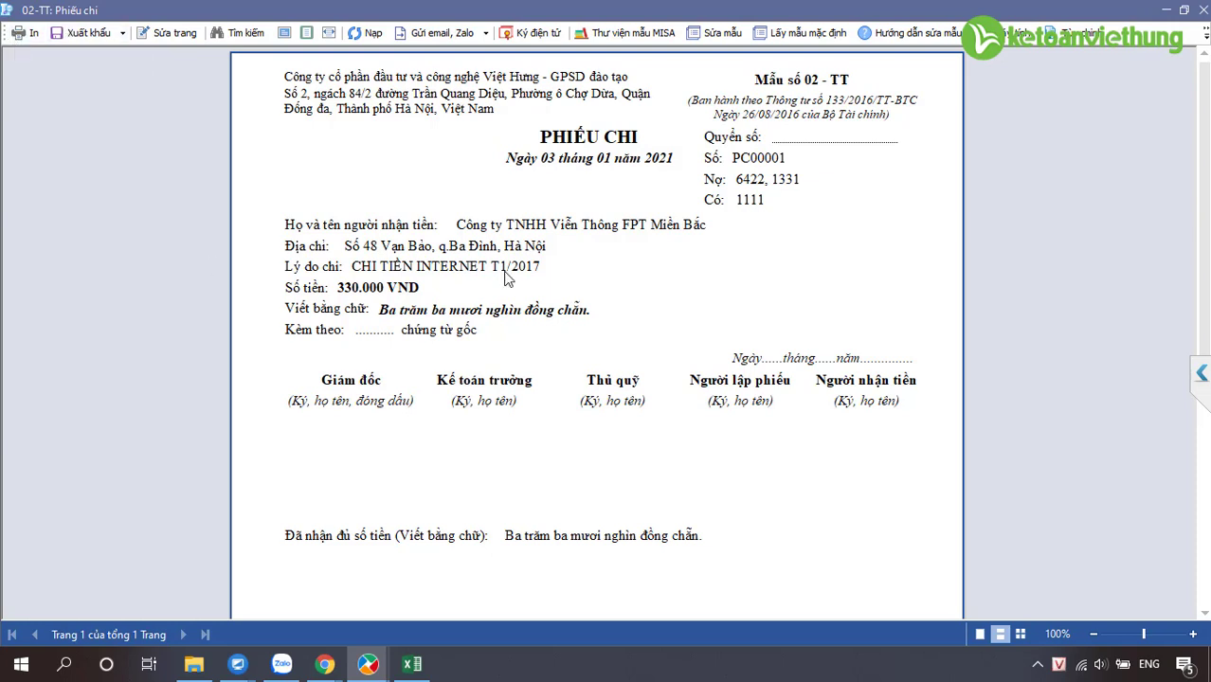
Export the payment slip as the Excel file 02_TT_Phieu_chi in the 2021 - GIA CONG folder and open it
click(80, 34)
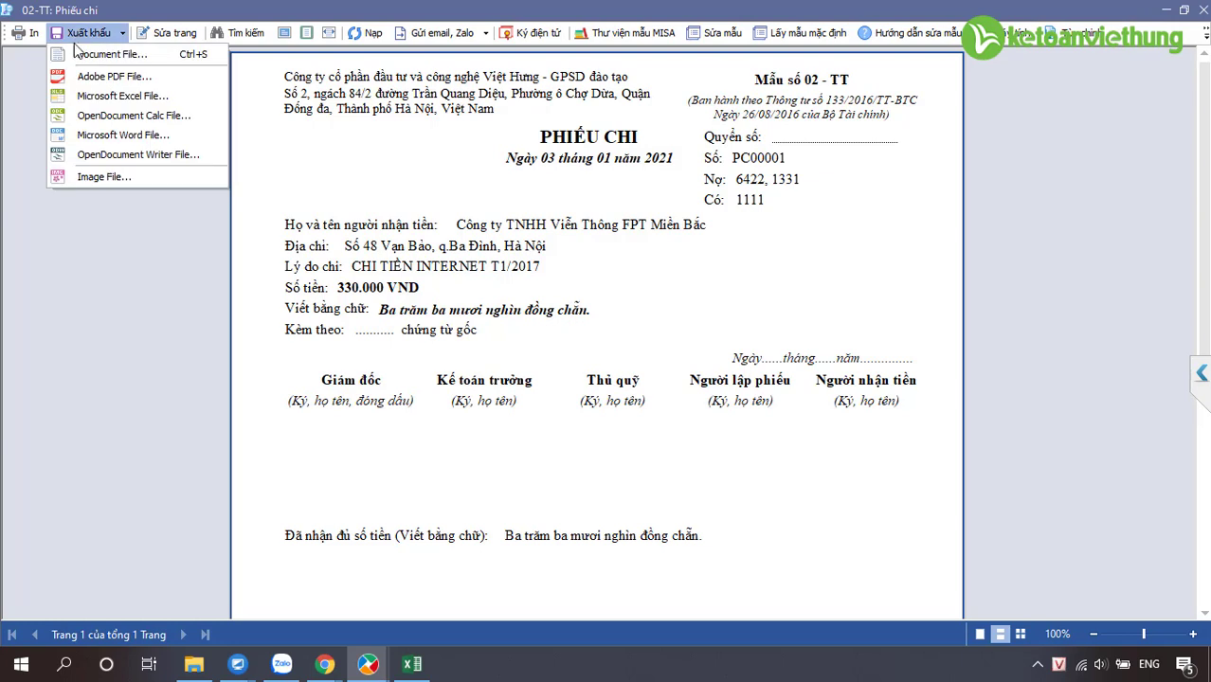
click(76, 98)
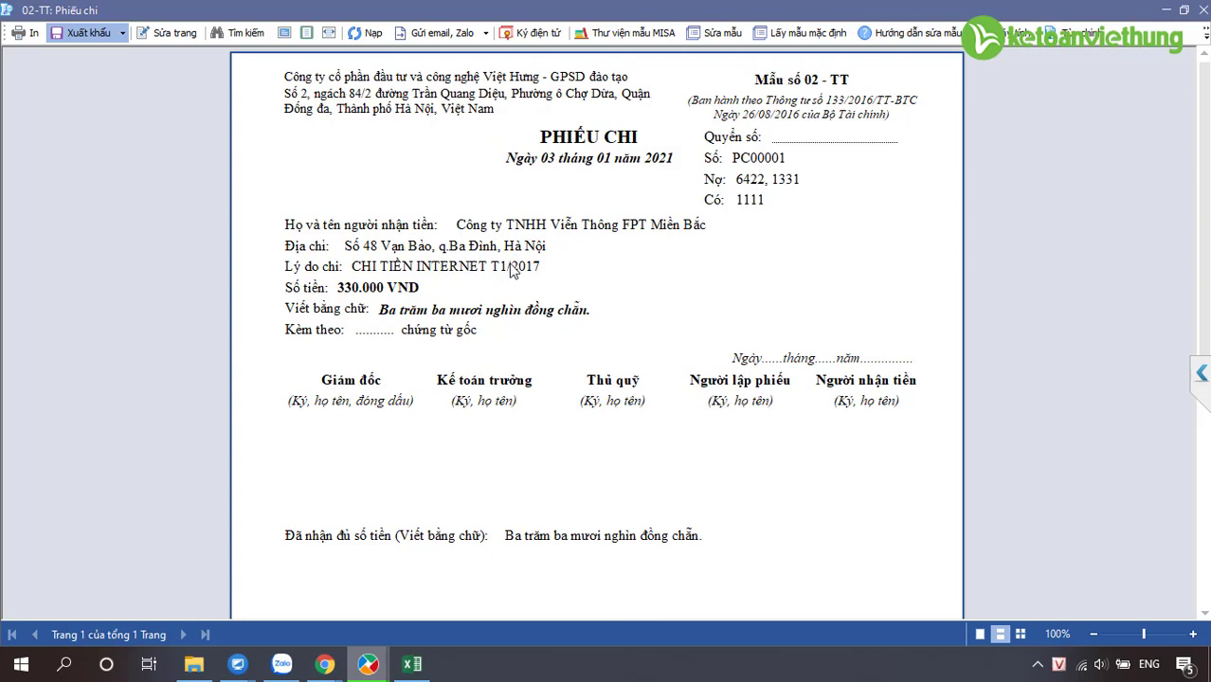
click(86, 33)
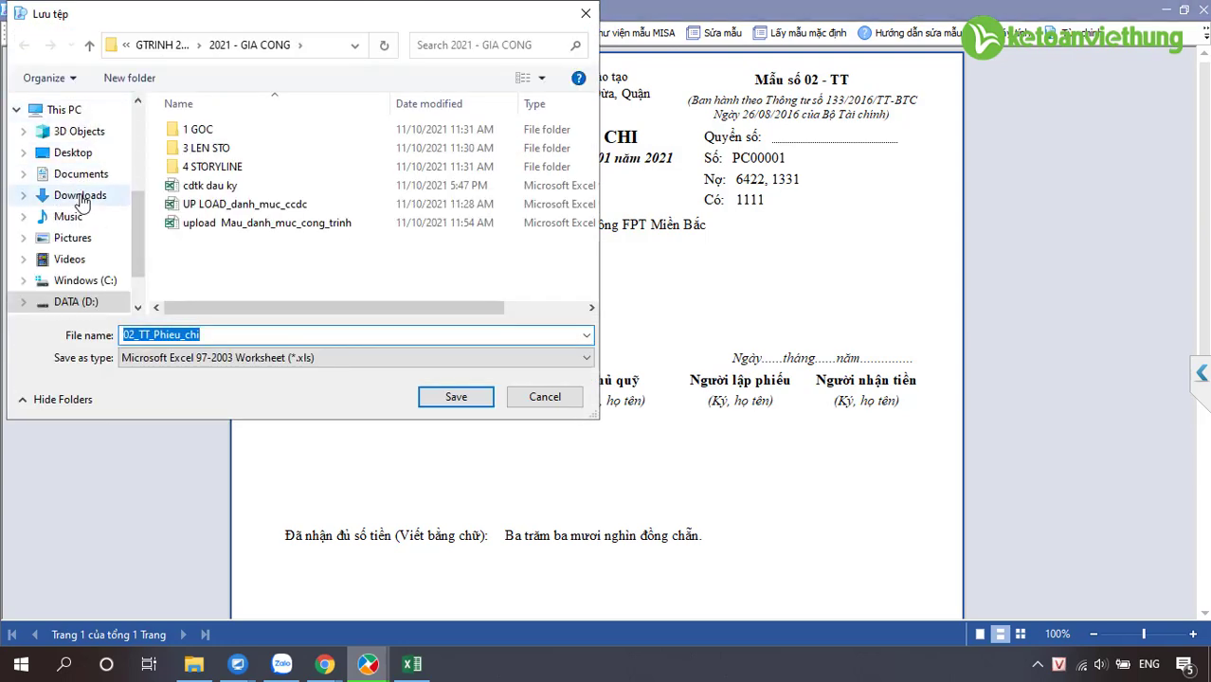
click(444, 398)
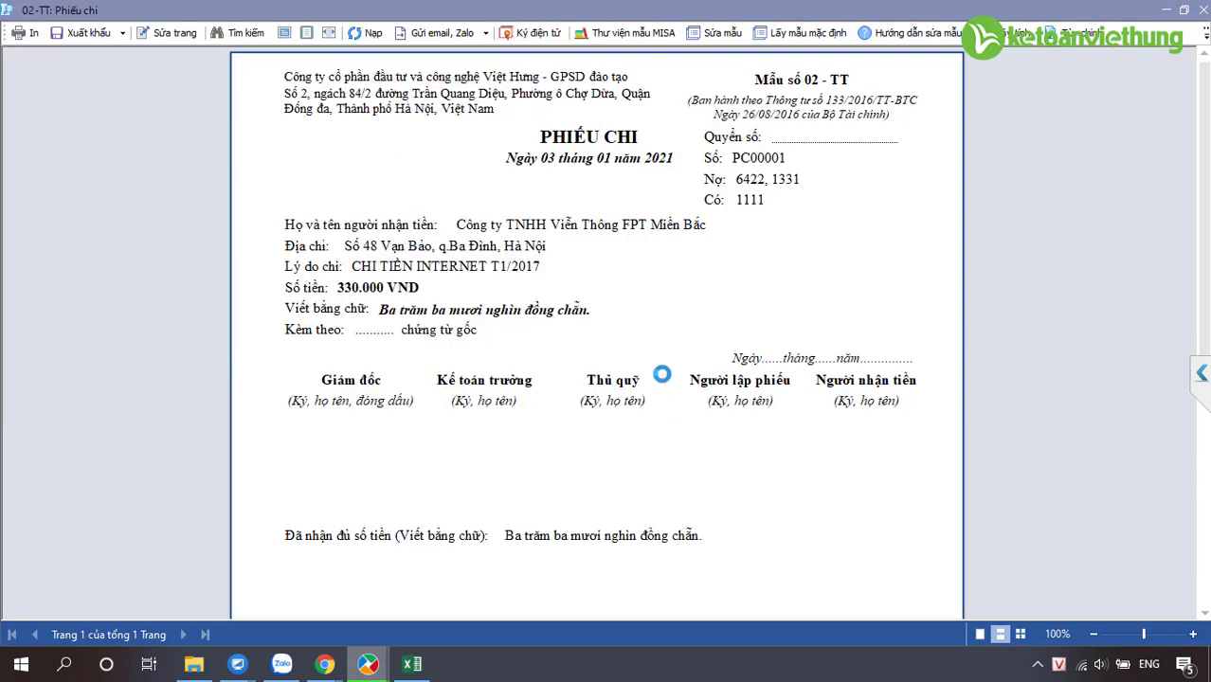
click(667, 396)
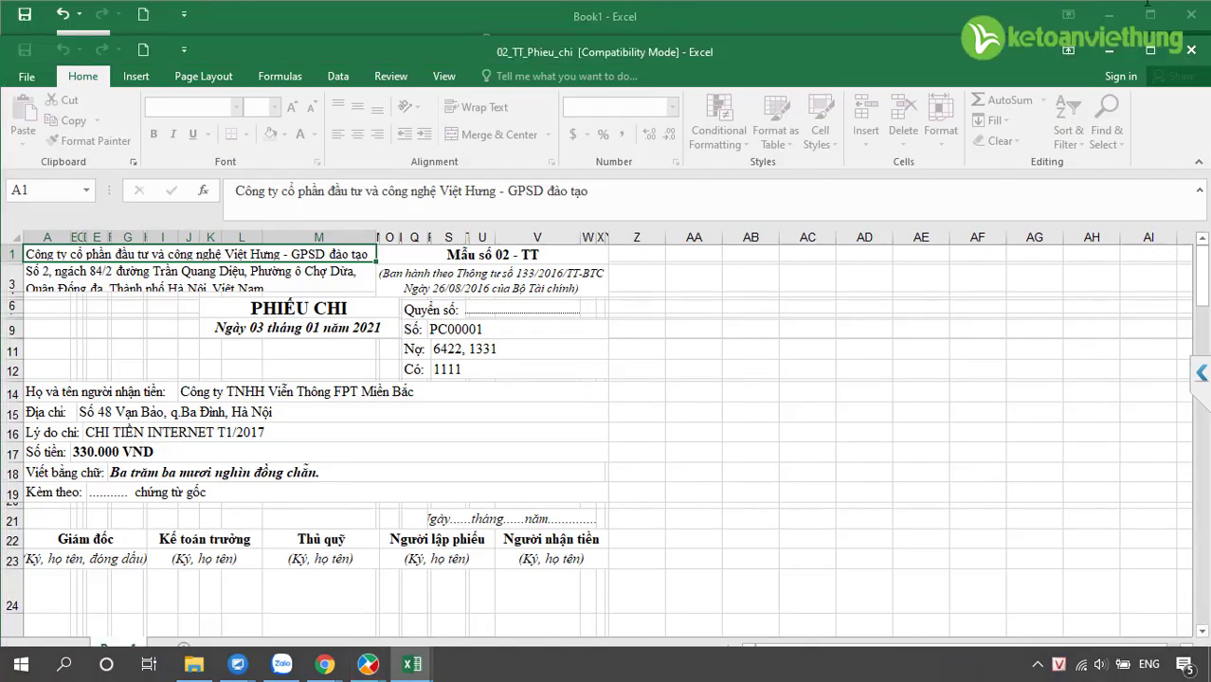
Shorten the exported slip's payment reason to CHI TIỀN INTERNET T1 by removing the year
click(1153, 49)
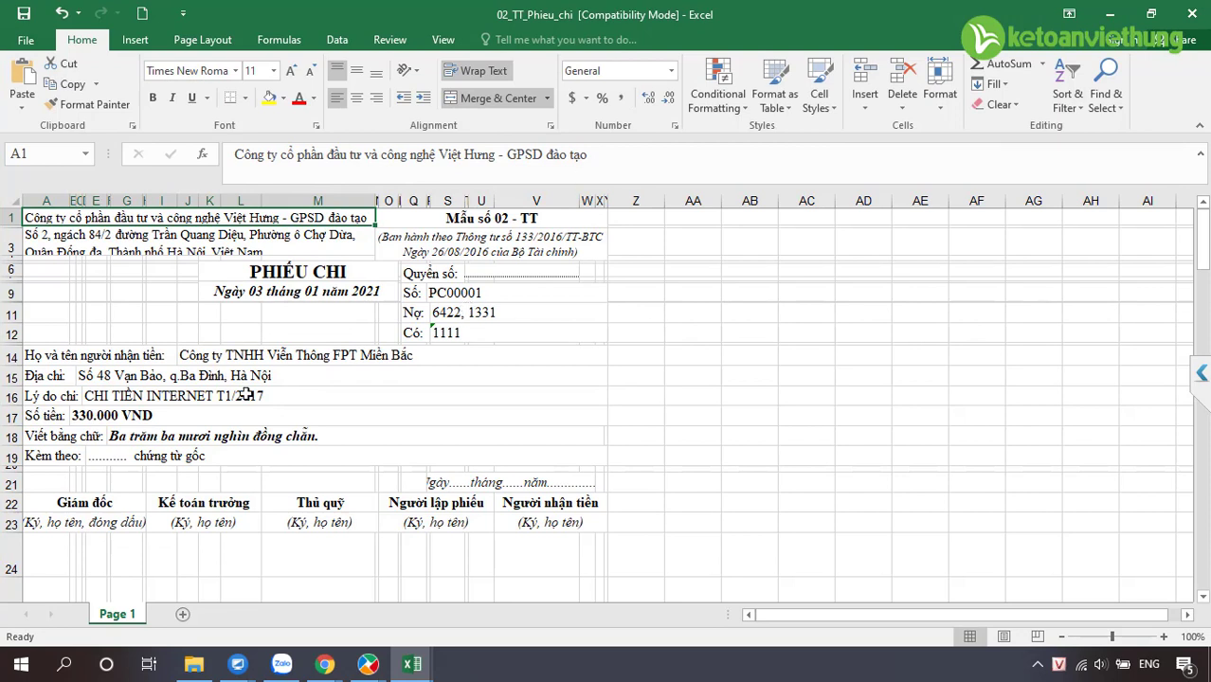
double_click(243, 396)
drag(282, 403, 239, 396)
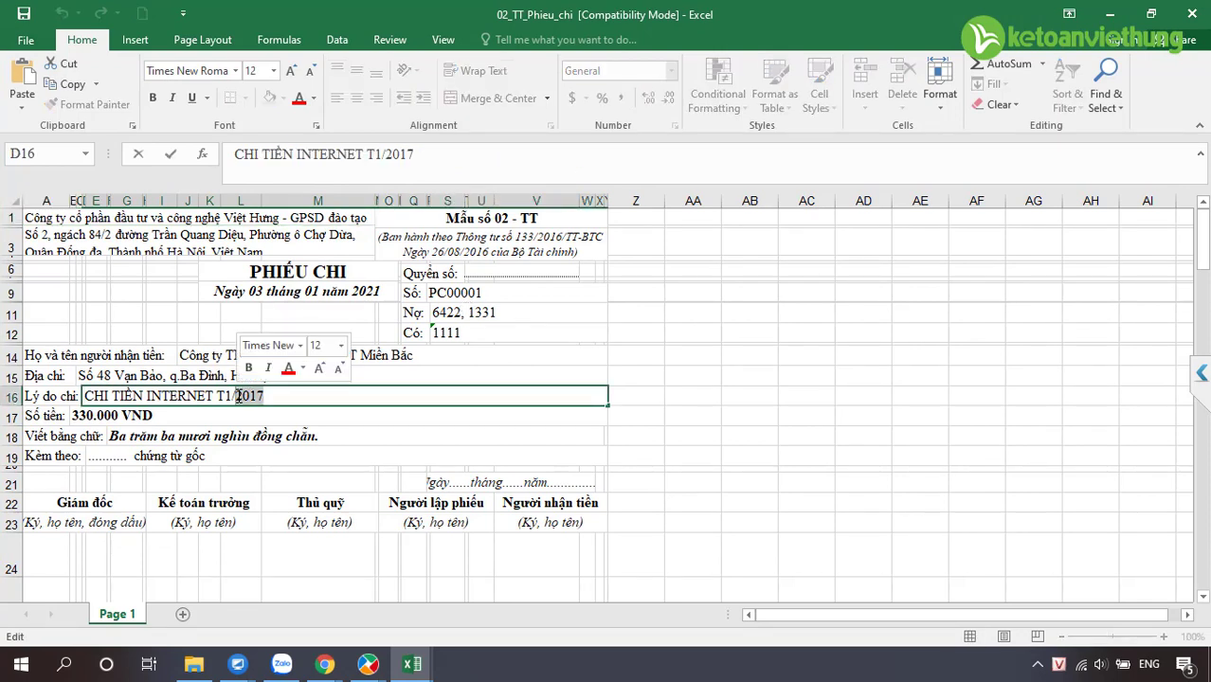
key(BackSpace)
key(Return)
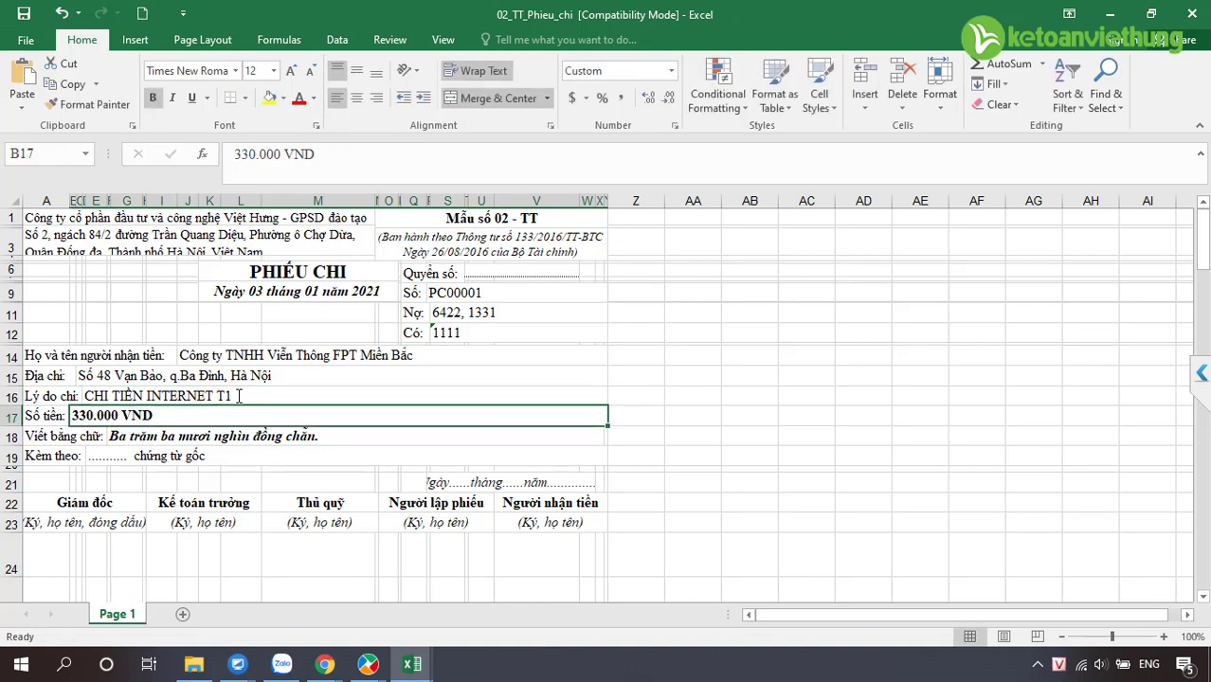
Preview the edited payment slip for printing and check it against the sample payment slip on the browser's course page
key(ctrl+p)
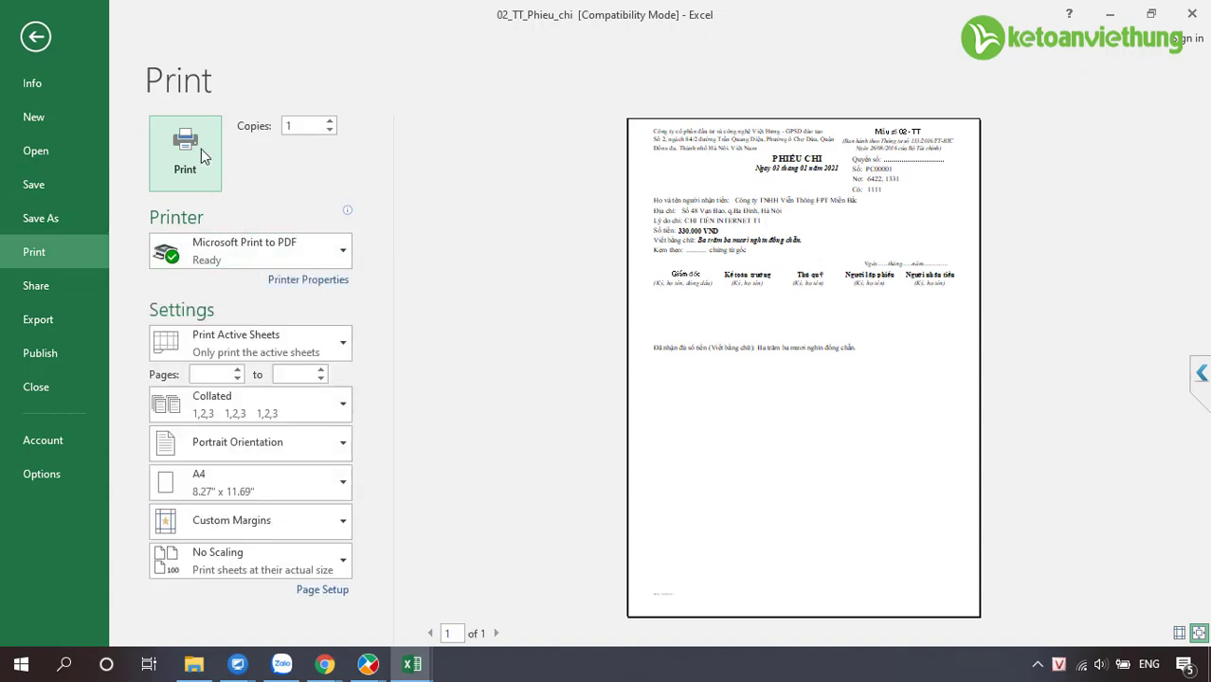
click(38, 38)
mouse_move(325, 663)
click(313, 616)
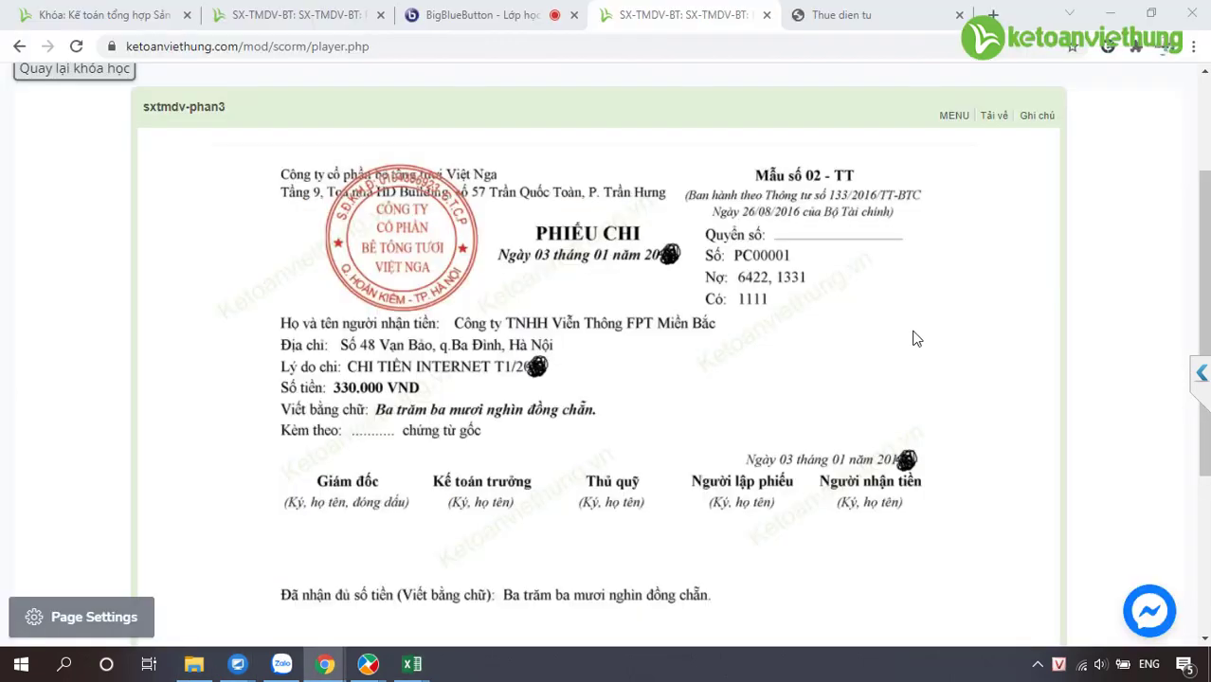
click(957, 117)
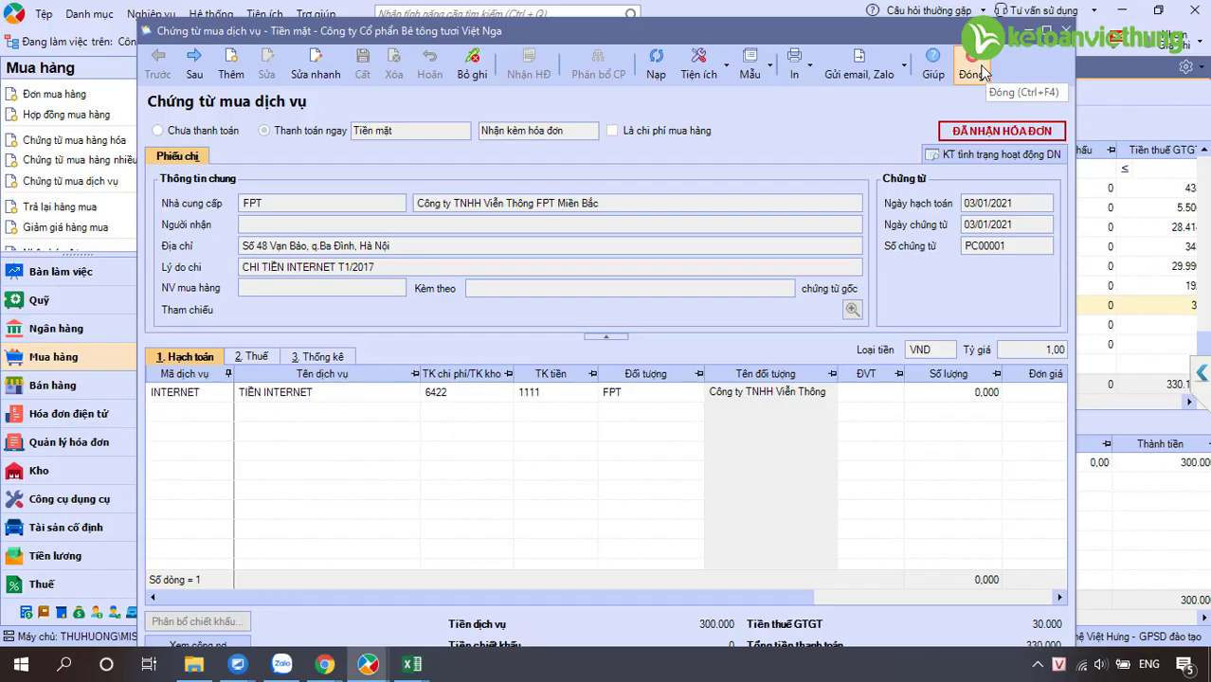
Close the FPT service purchase voucher in MISA and bring up the FPT internet VAT invoice on the browser's course page
click(974, 66)
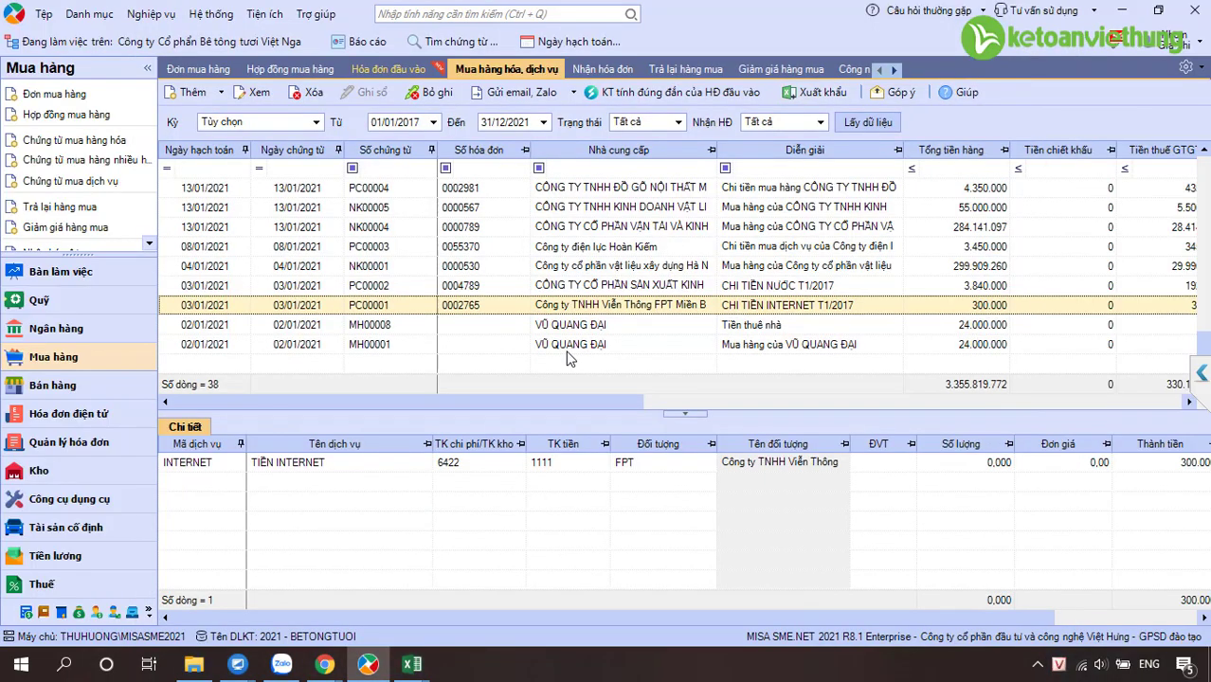
mouse_move(324, 664)
click(223, 568)
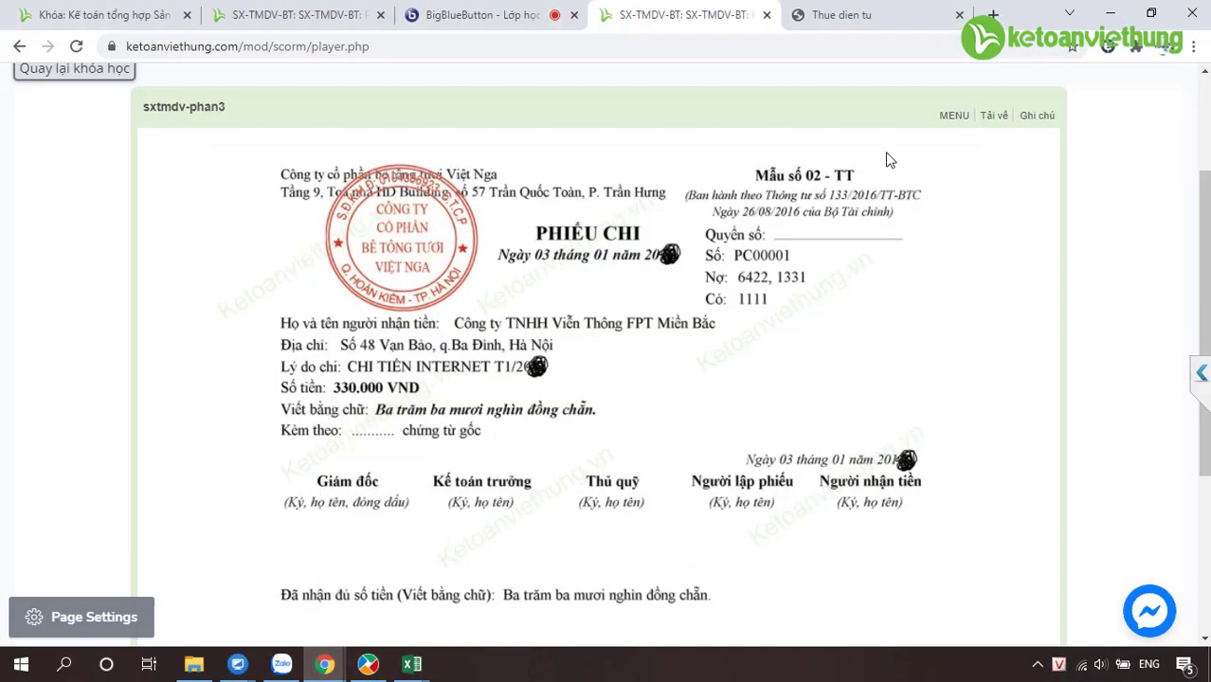
click(953, 117)
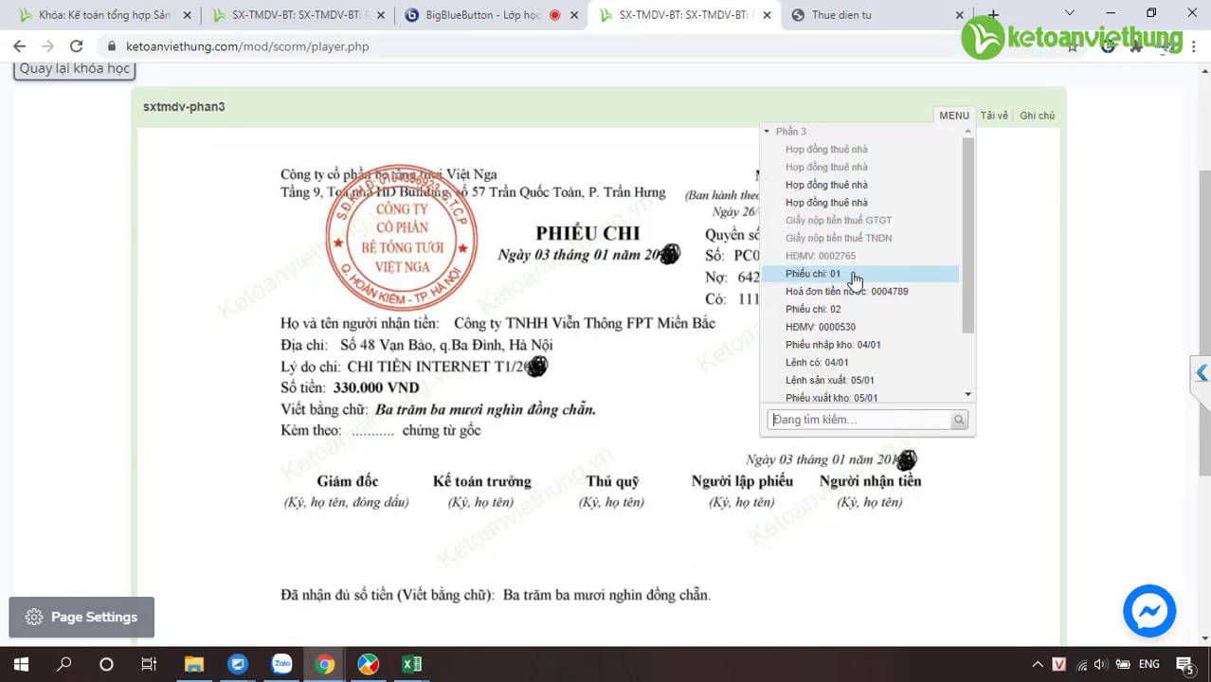
scroll(870, 296, down, 5)
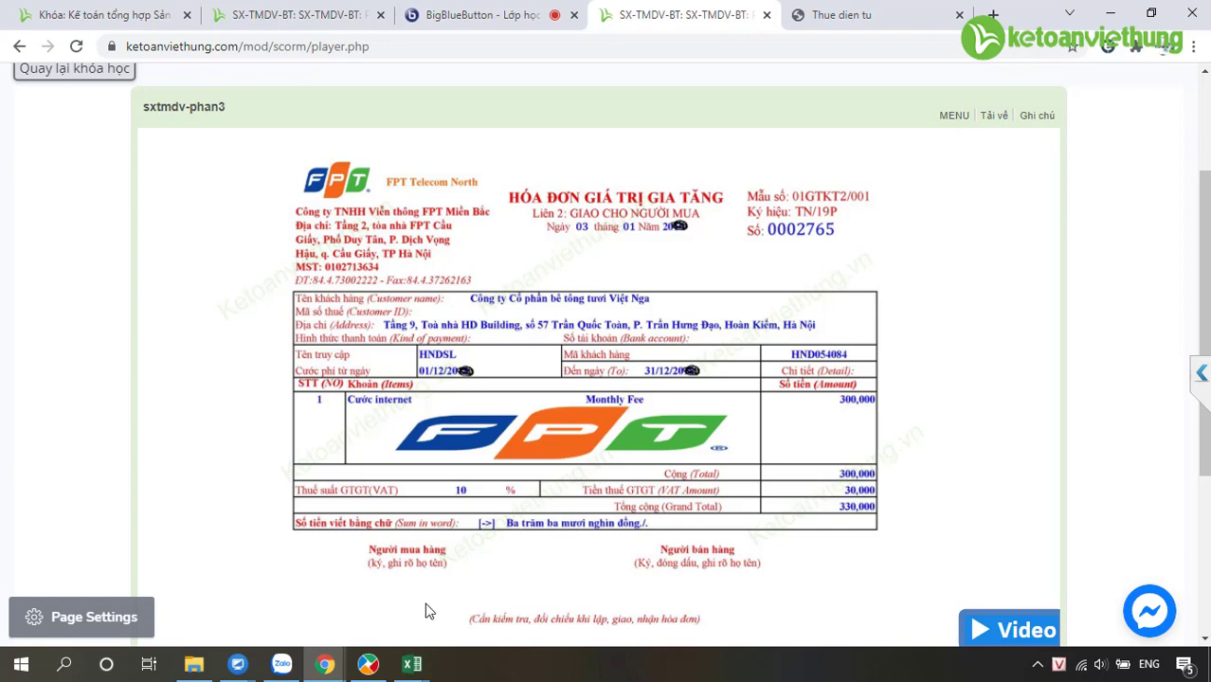
Switch to the Book1 workbook in Excel and highlight the telecom service account analysis in A5:E10 for review
mouse_move(411, 663)
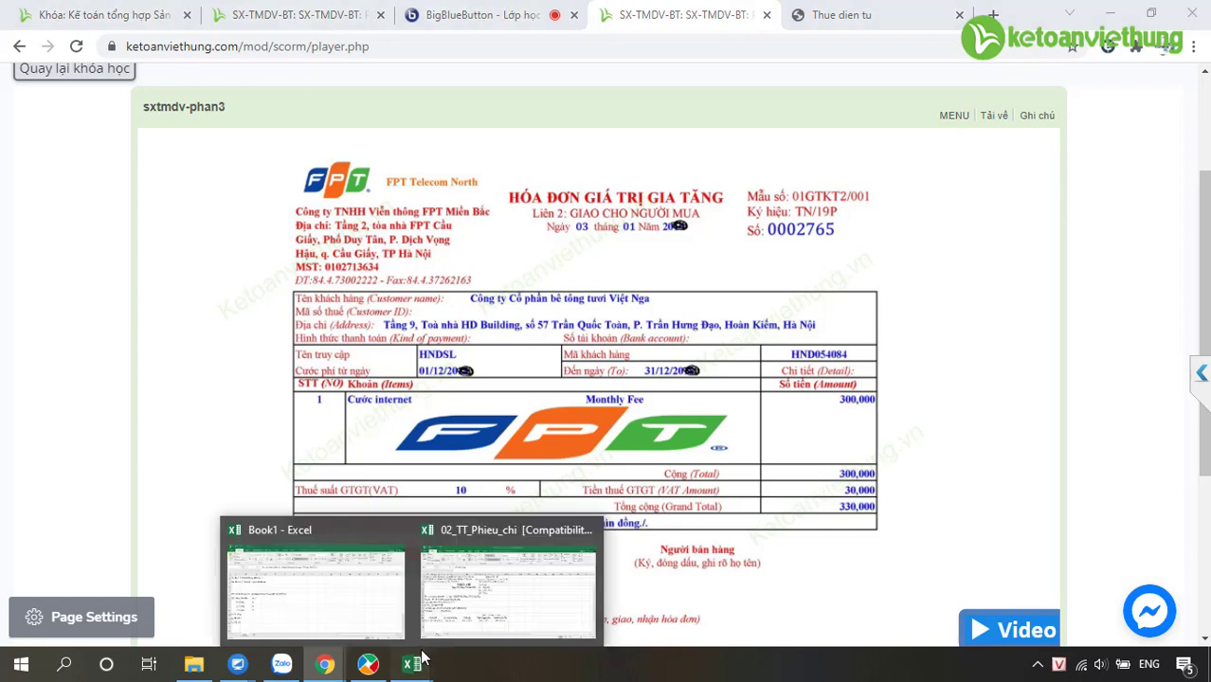
click(365, 609)
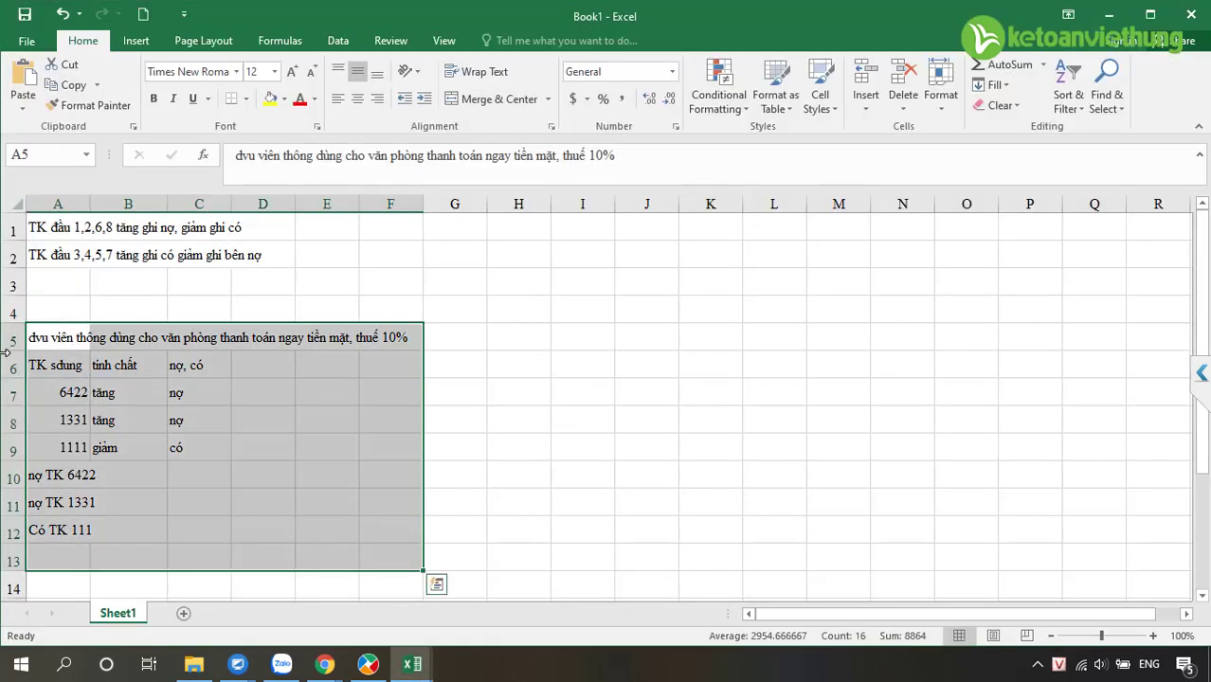
click(163, 332)
drag(72, 347, 325, 474)
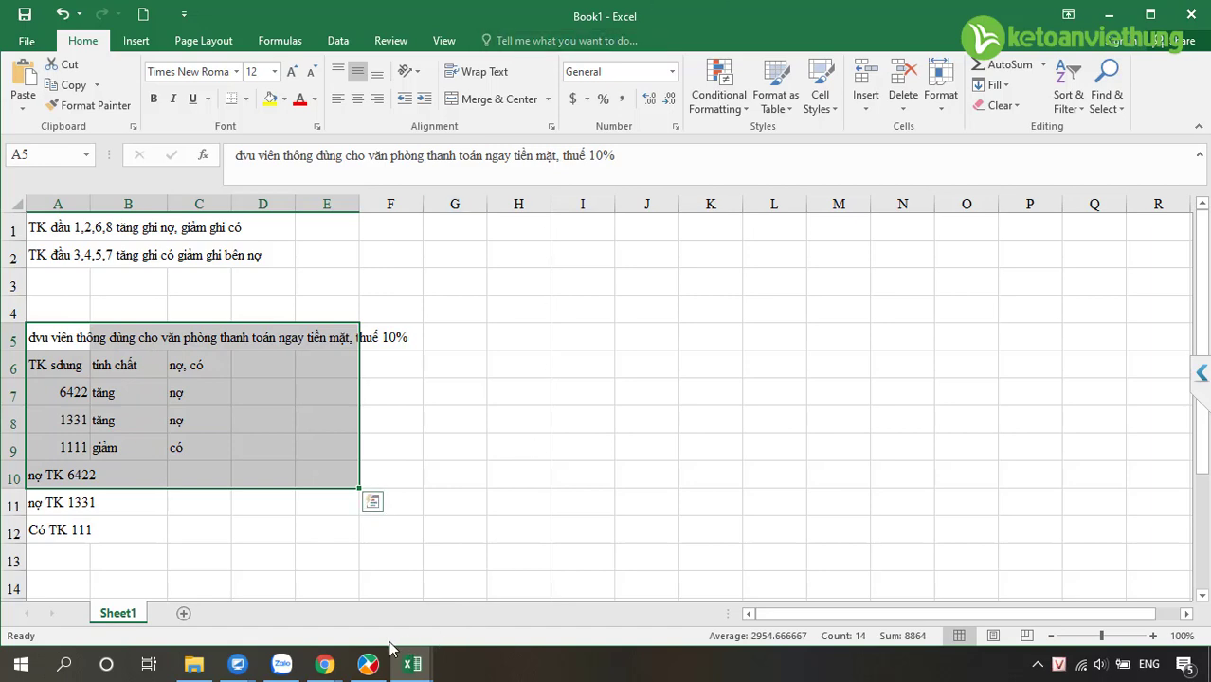